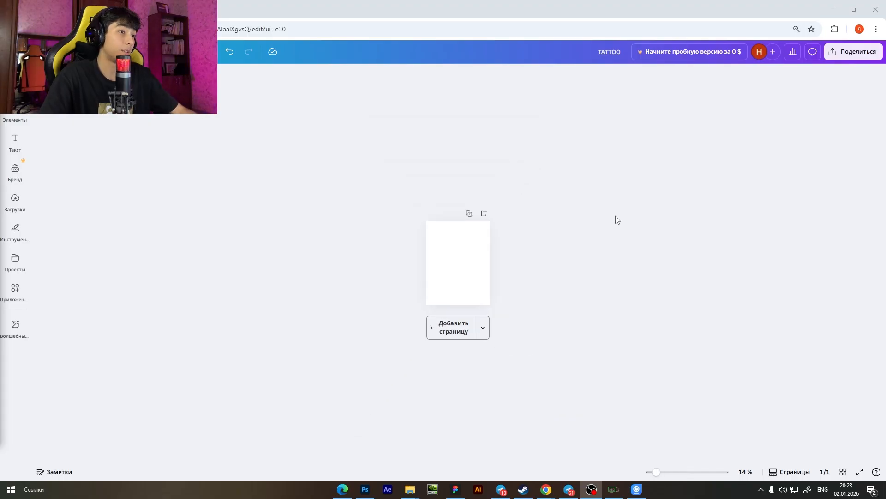
pyautogui.scroll(8, 609, 231)
pyautogui.scroll(-1, 598, 243)
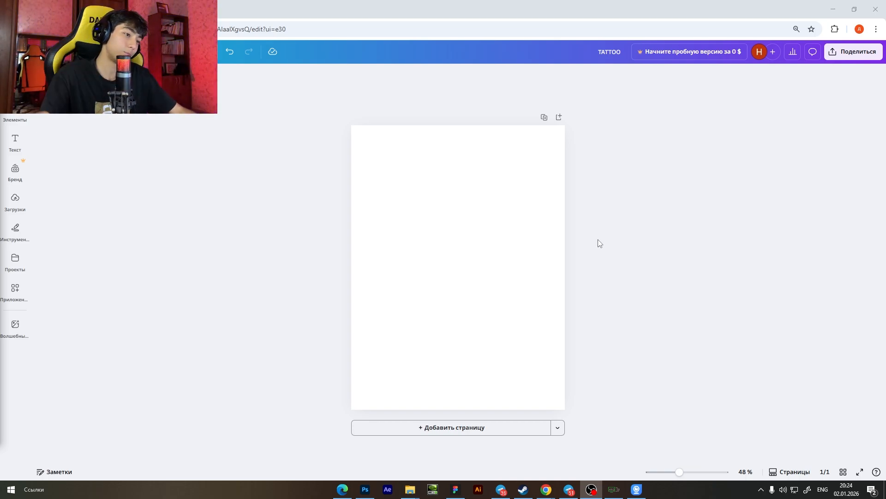
pyautogui.scroll(2, 607, 317)
pyautogui.scroll(-3, 613, 323)
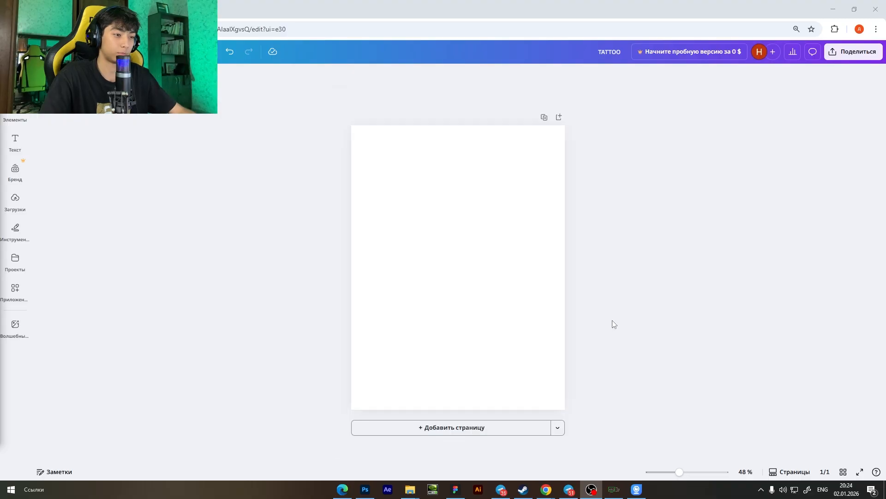
pyautogui.scroll(1, 613, 323)
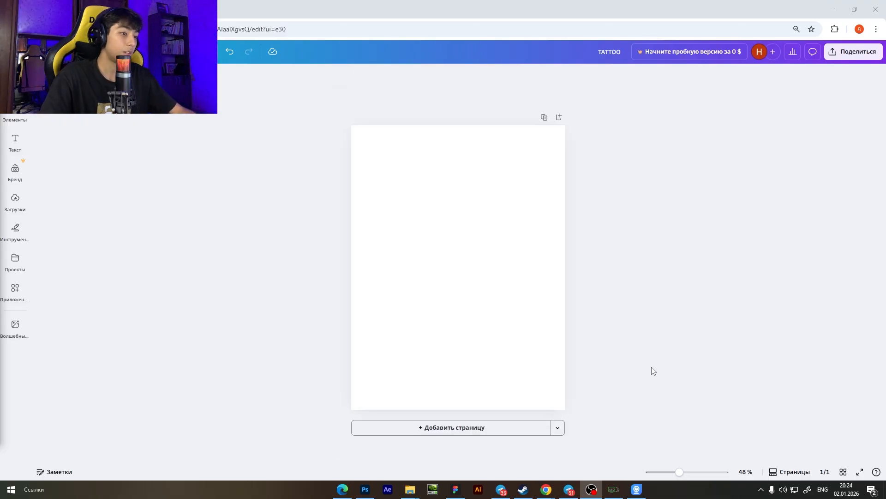
pyautogui.scroll(1, 654, 370)
pyautogui.scroll(-1, 654, 371)
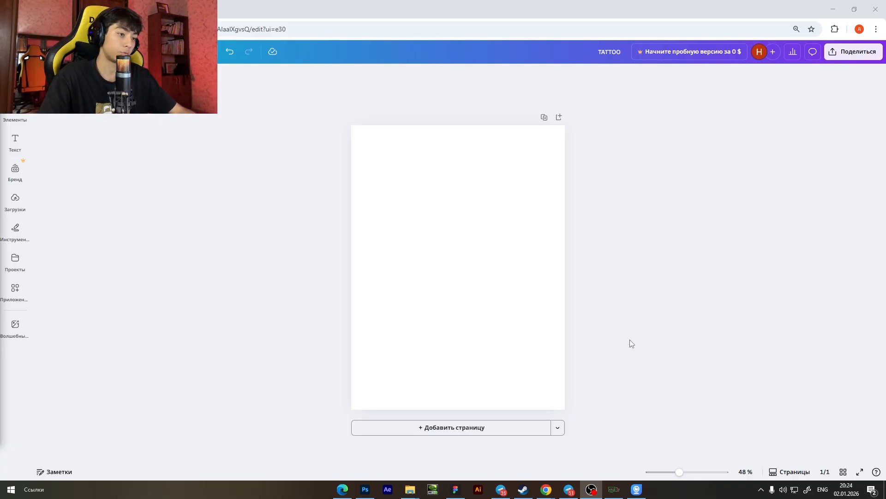
pyautogui.scroll(-1, 629, 343)
pyautogui.scroll(1, 635, 348)
pyautogui.scroll(1, 637, 352)
pyautogui.scroll(-1, 639, 352)
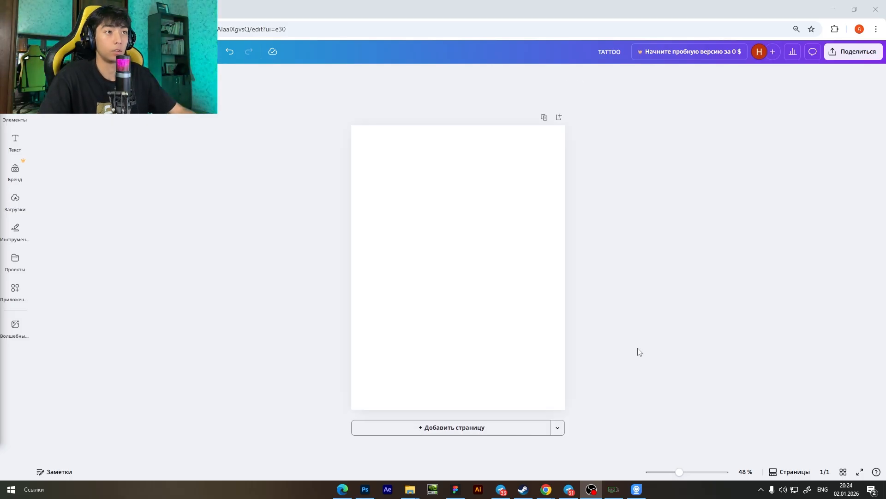
pyautogui.scroll(1, 638, 352)
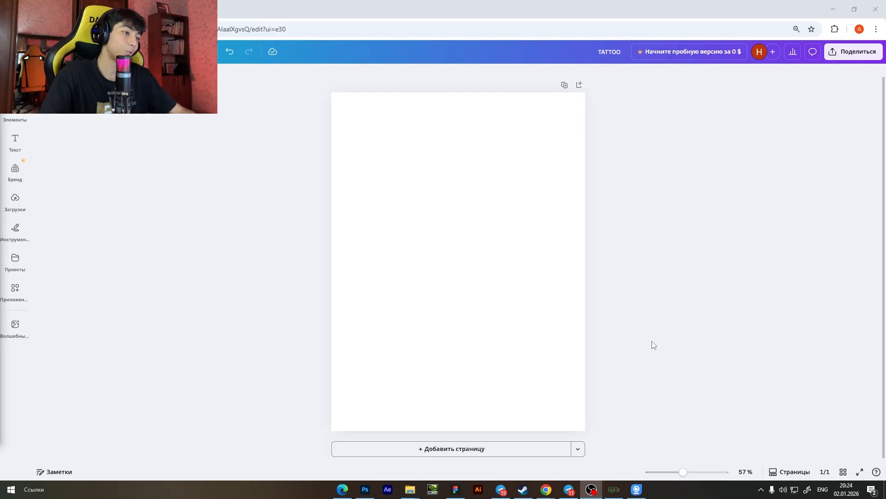
pyautogui.scroll(-1, 669, 263)
pyautogui.scroll(1, 648, 318)
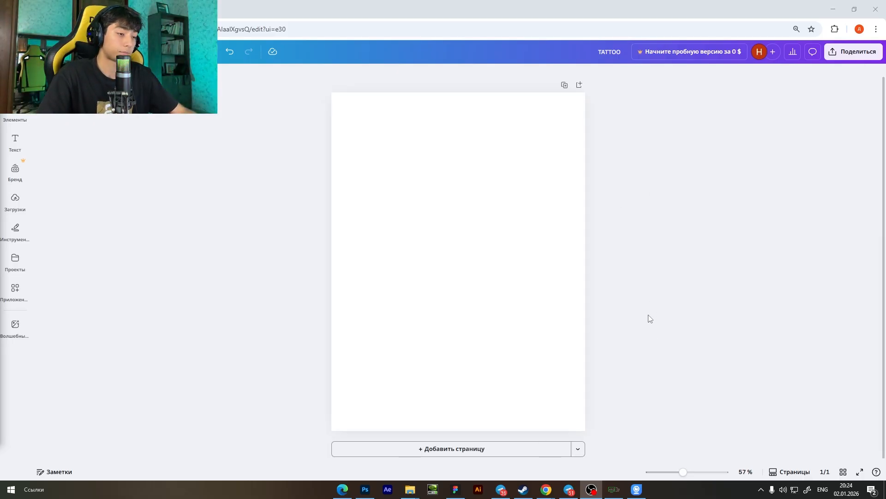
pyautogui.scroll(-1, 649, 318)
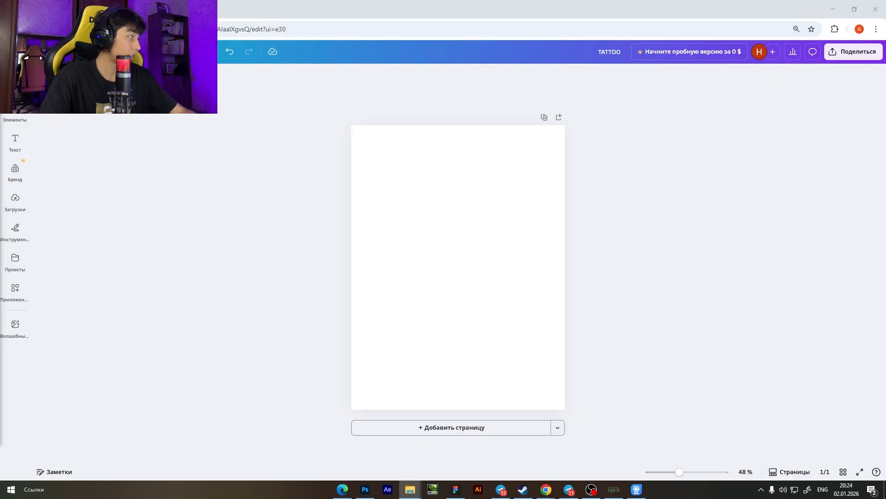
# Place the kitchen photo with the cutting board on the blank page and fit it to cover the whole page.
pyautogui.moveTo(0, 207); pyautogui.dragTo(436, 262)
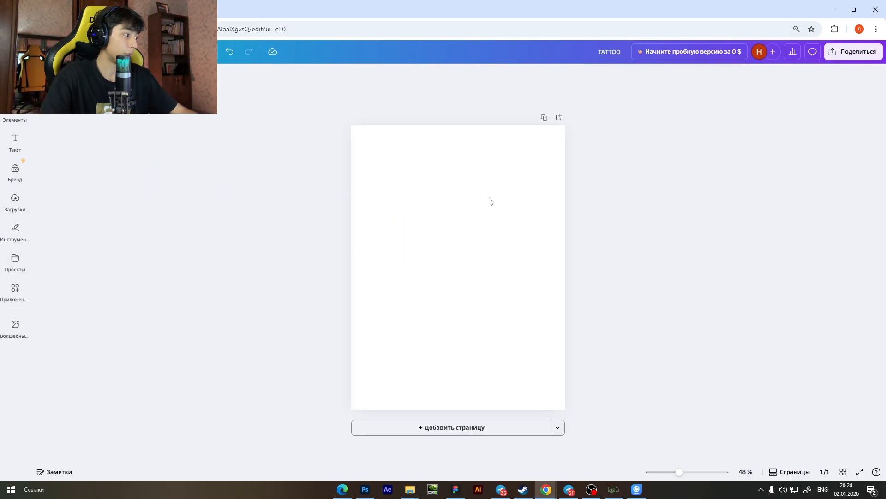
pyautogui.moveTo(519, 349); pyautogui.dragTo(602, 382)
pyautogui.click(602, 380)
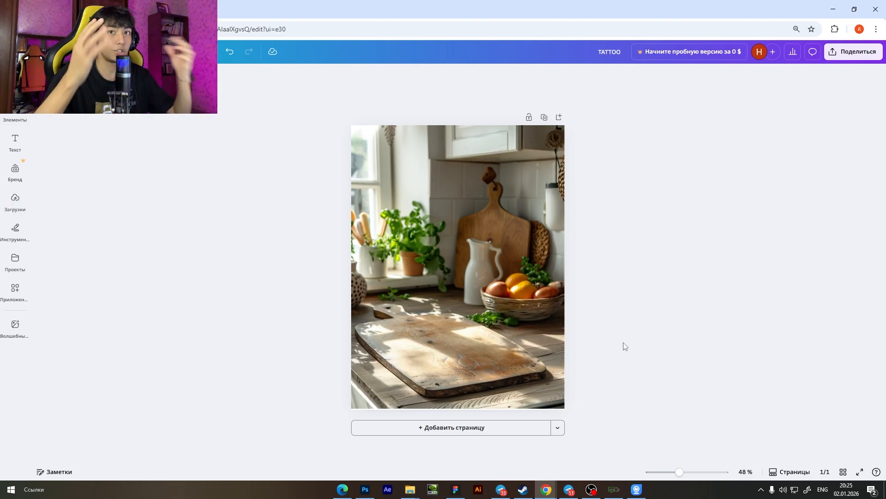
pyautogui.click(537, 341)
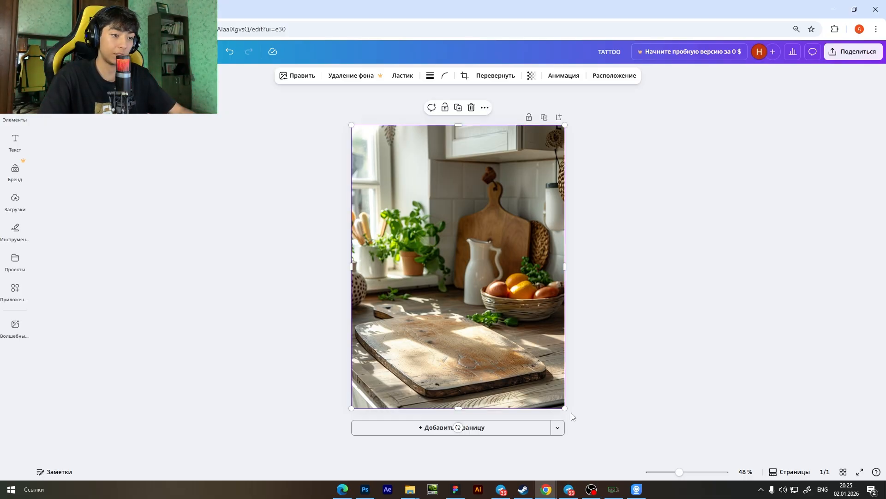
pyautogui.click(671, 384)
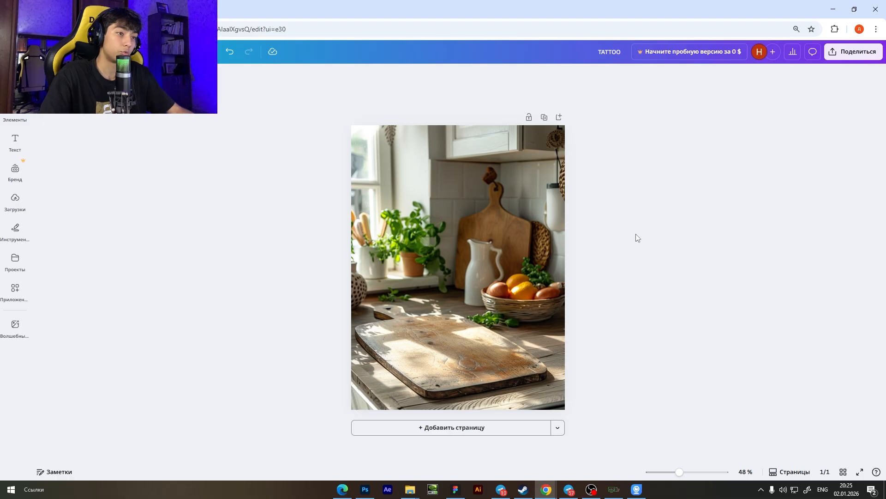
pyautogui.scroll(1, 603, 282)
pyautogui.scroll(-1, 603, 282)
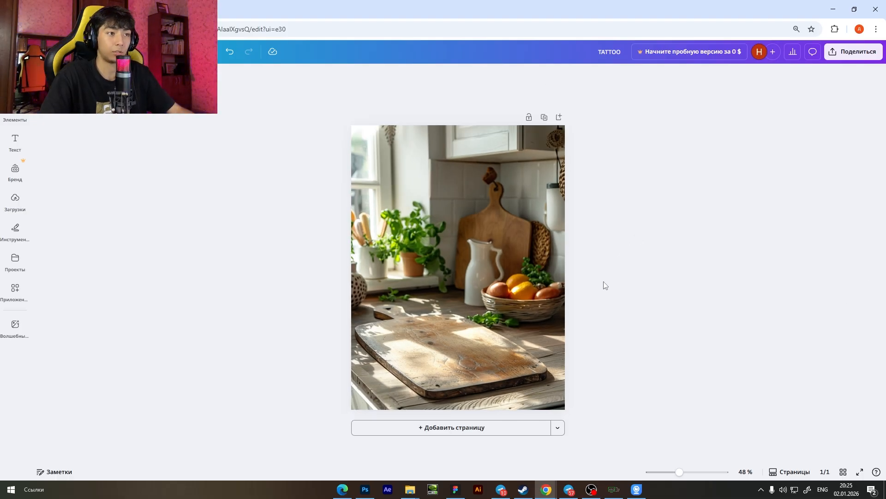
pyautogui.scroll(1, 603, 282)
pyautogui.scroll(-1, 604, 284)
pyautogui.scroll(1, 603, 284)
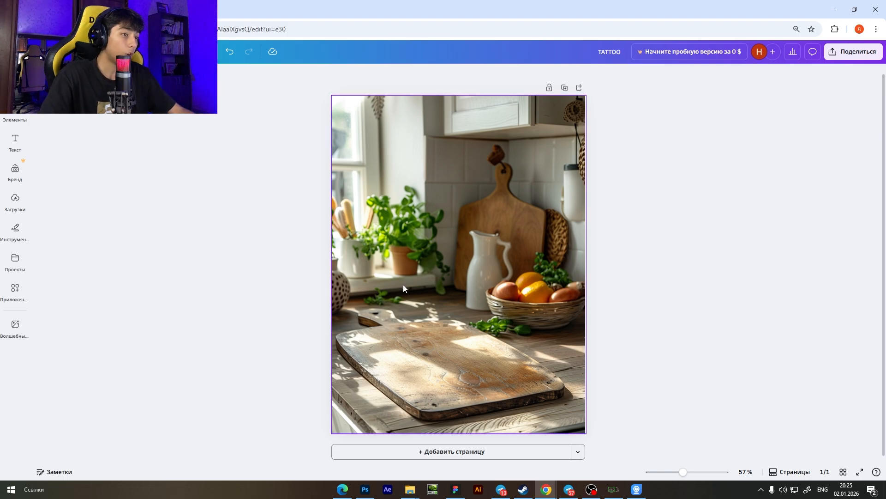
# Add the knife image to the page and enlarge it with its tip over the cutting board and its handle near the cabinet.
pyautogui.hotkey('alt', 'Tab')
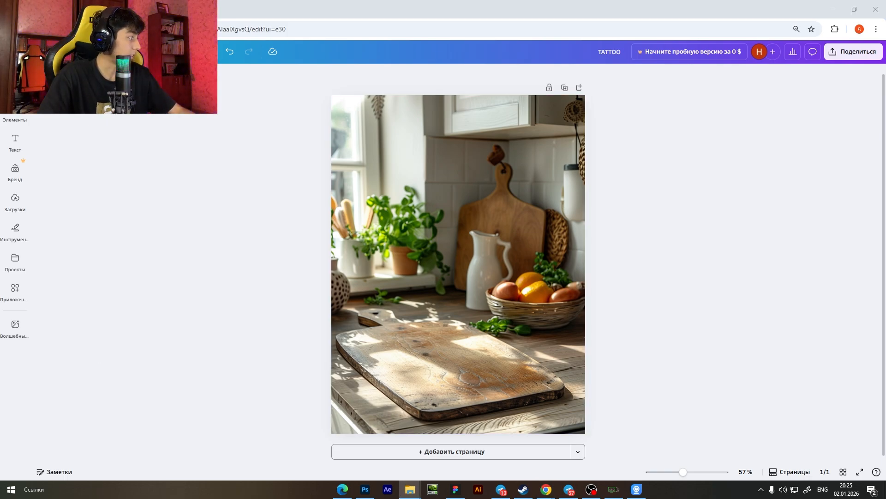
pyautogui.moveTo(334, 139); pyautogui.dragTo(439, 234)
pyautogui.moveTo(467, 271); pyautogui.dragTo(487, 287)
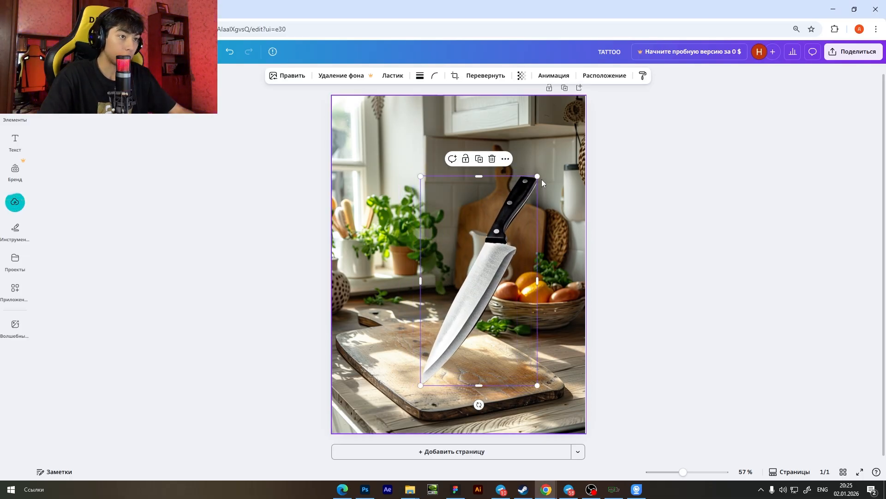
pyautogui.moveTo(536, 176); pyautogui.dragTo(563, 139)
pyautogui.click(681, 162)
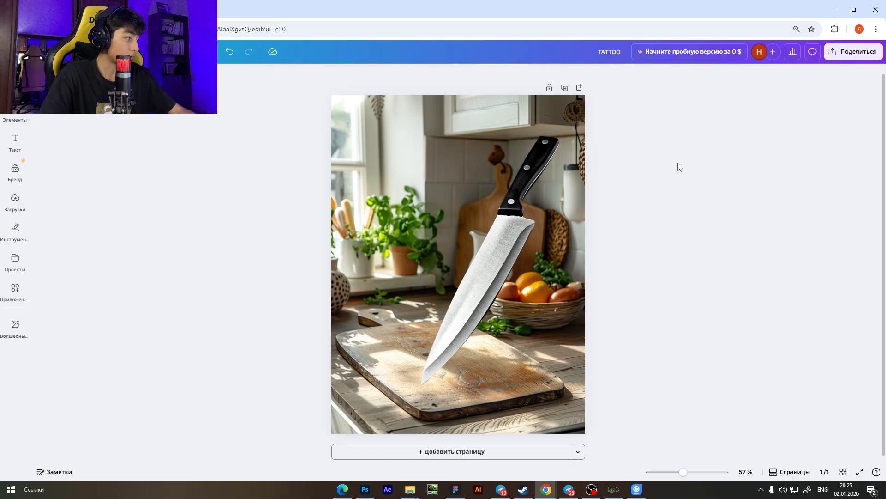
pyautogui.click(457, 319)
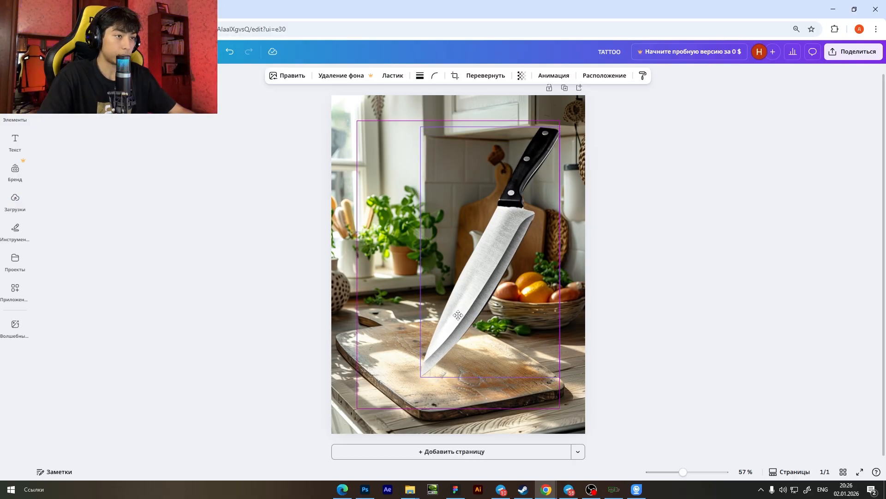
pyautogui.click(642, 280)
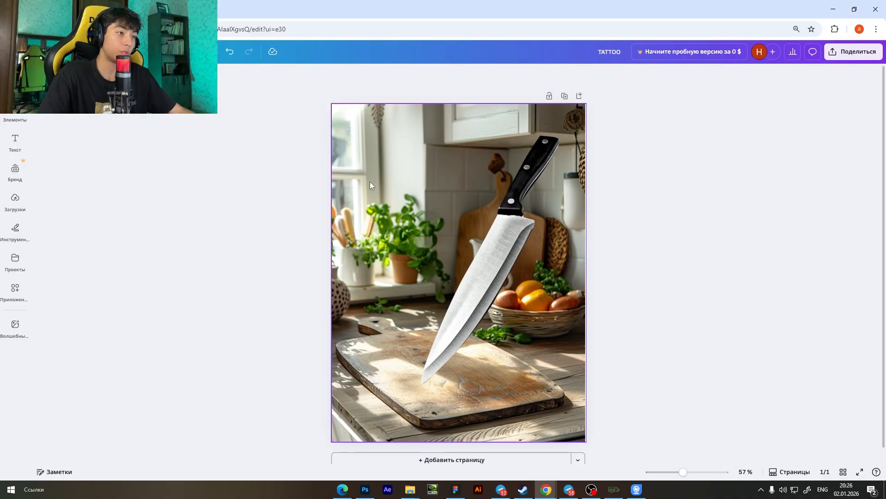
pyautogui.scroll(-1, 370, 182)
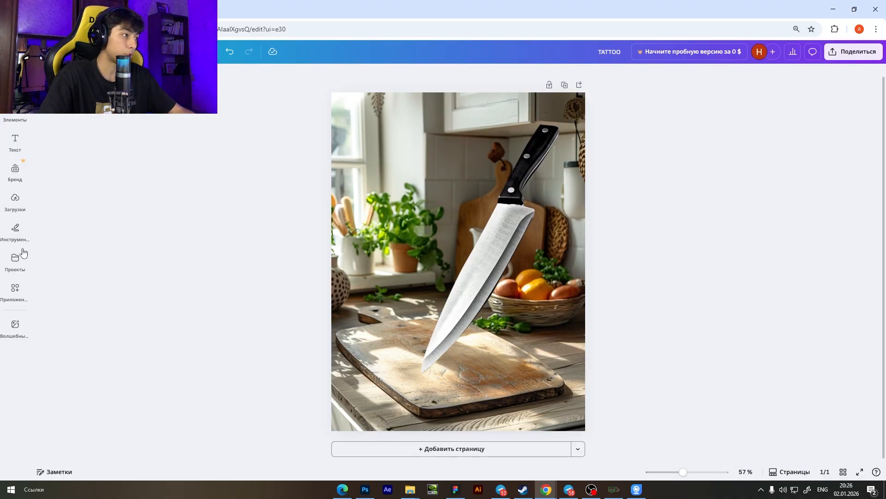
# Draw four red marker strokes running from the window diagonally down into the kitchen scene.
pyautogui.click(14, 230)
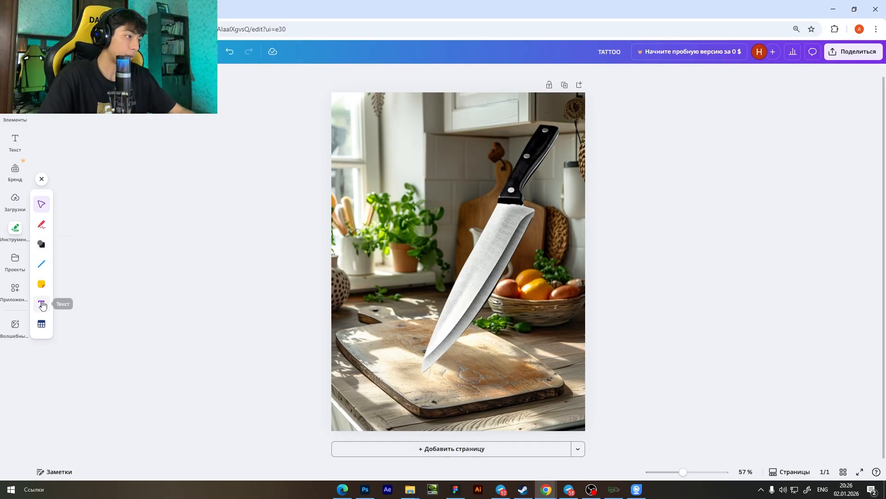
pyautogui.click(42, 225)
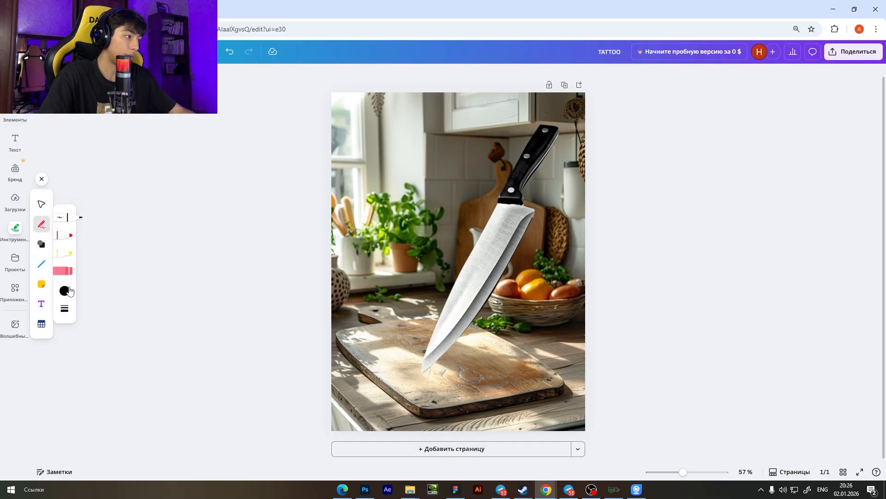
pyautogui.click(64, 291)
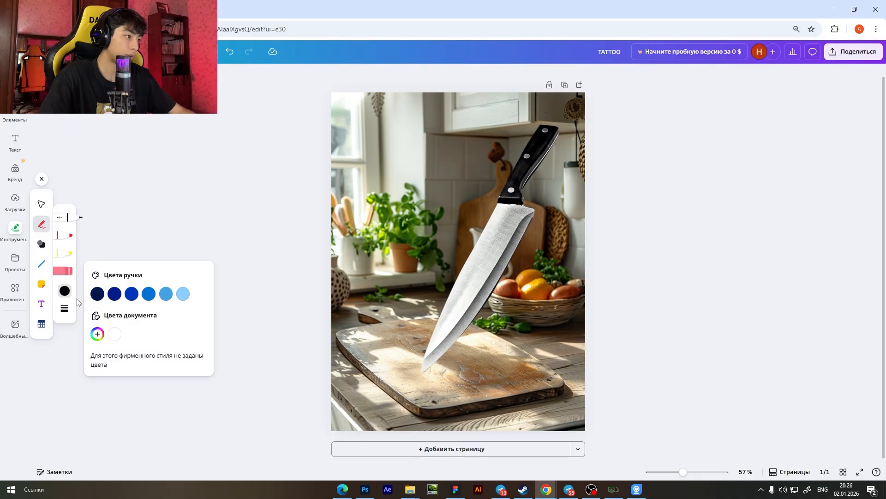
pyautogui.click(66, 236)
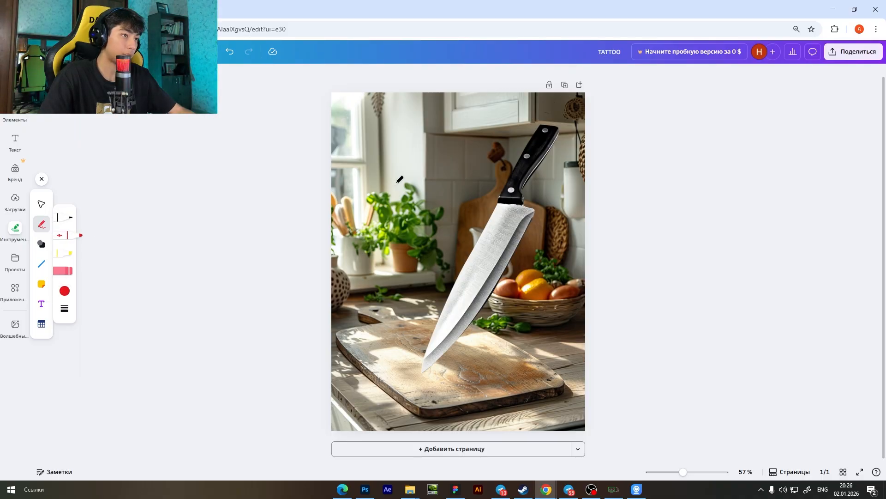
pyautogui.moveTo(354, 129); pyautogui.dragTo(437, 233)
pyautogui.moveTo(356, 161); pyautogui.dragTo(374, 227)
pyautogui.moveTo(340, 193); pyautogui.dragTo(366, 276)
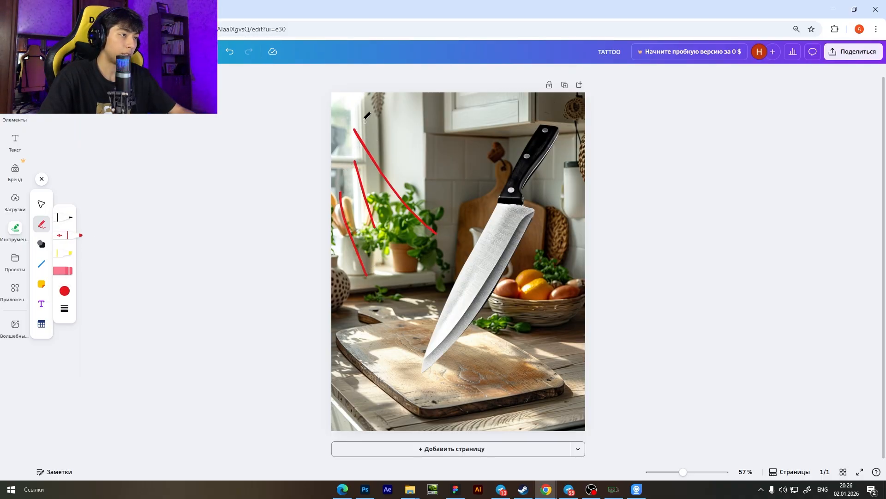
pyautogui.moveTo(358, 116); pyautogui.dragTo(427, 171)
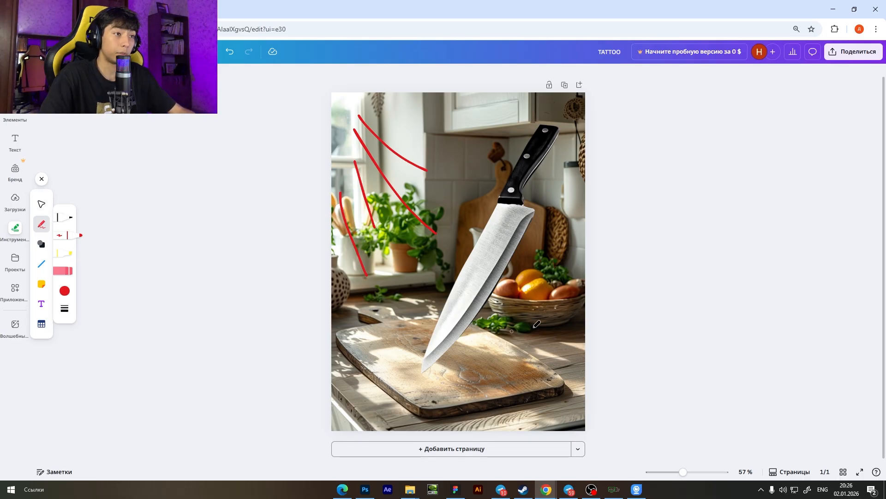
# Switch to the Photoshop version of the knife composition and move the contextual task bar up off the image.
pyautogui.click(364, 489)
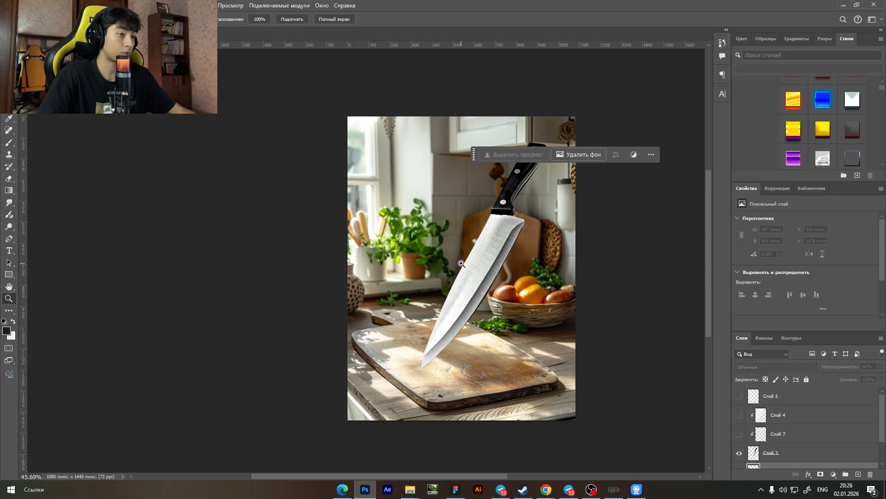
pyautogui.click(460, 258)
pyautogui.click(442, 183)
pyautogui.press('z')
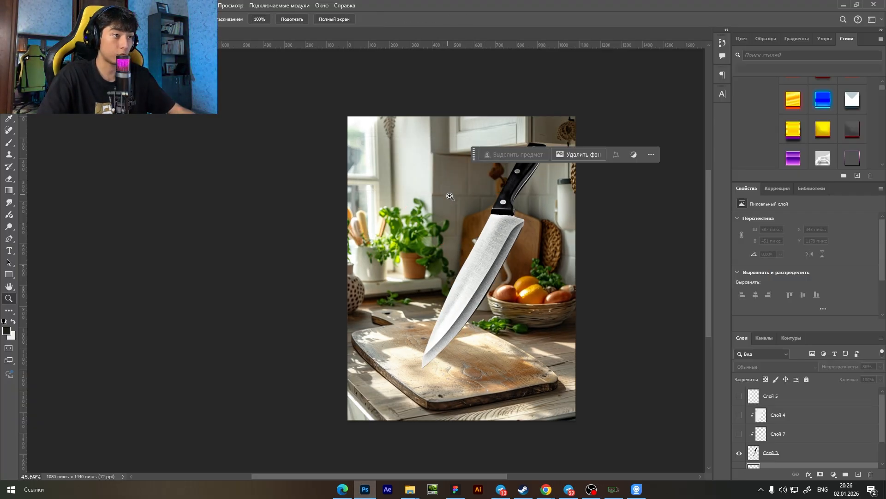
pyautogui.moveTo(458, 224); pyautogui.dragTo(445, 230)
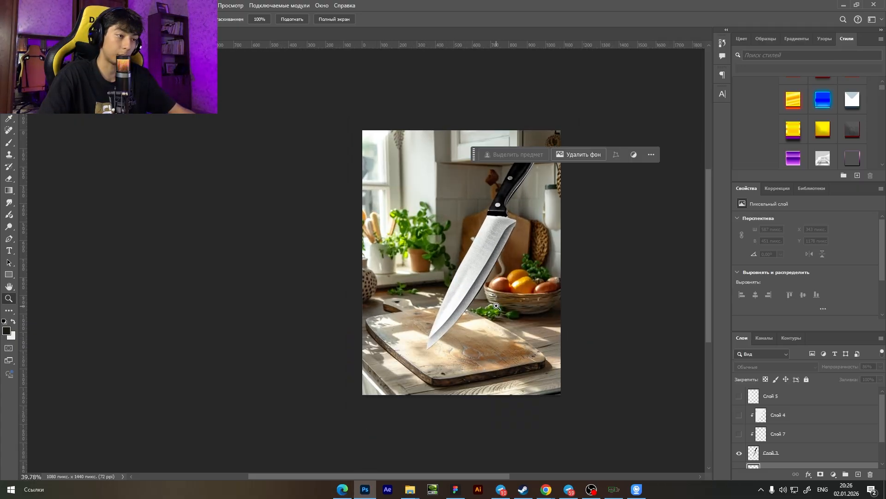
pyautogui.moveTo(496, 306); pyautogui.dragTo(528, 304)
pyautogui.scroll(1, 483, 253)
pyautogui.moveTo(483, 252)
pyautogui.mouseDown()
pyautogui.moveTo(467, 242)
pyautogui.moveTo(481, 240)
pyautogui.moveTo(481, 269)
pyautogui.mouseUp()
pyautogui.scroll(1, 492, 271)
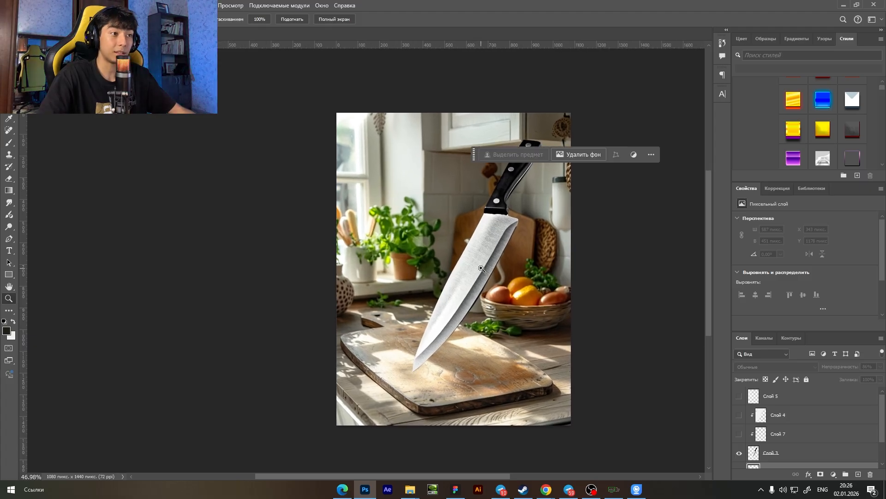
pyautogui.moveTo(475, 155); pyautogui.dragTo(485, 90)
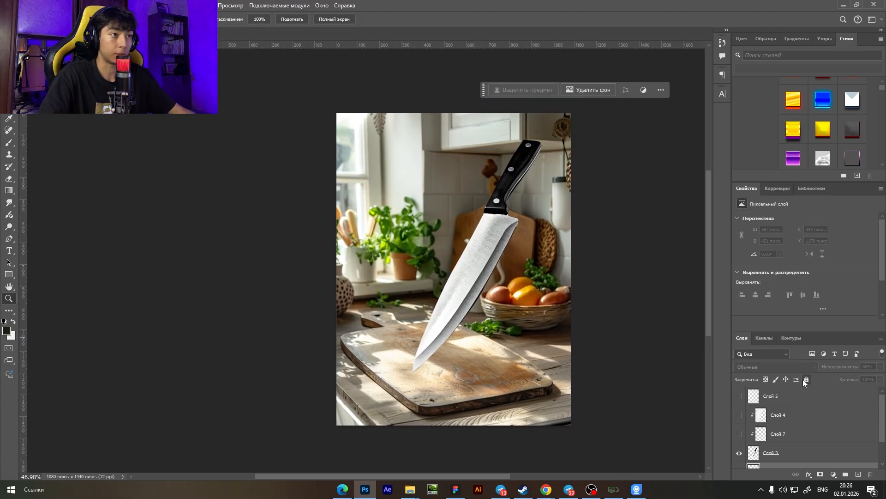
# Show the layer Слой 5, comparing the composition with it hidden and visible.
pyautogui.click(740, 398)
pyautogui.moveTo(360, 182); pyautogui.dragTo(382, 189)
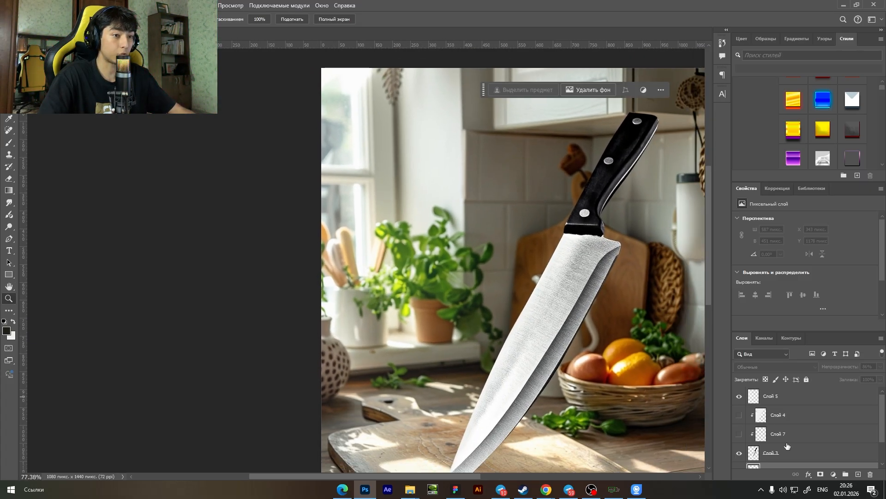
pyautogui.click(739, 395)
pyautogui.click(739, 396)
pyautogui.moveTo(477, 272); pyautogui.dragTo(456, 265)
pyautogui.scroll(-2, 453, 264)
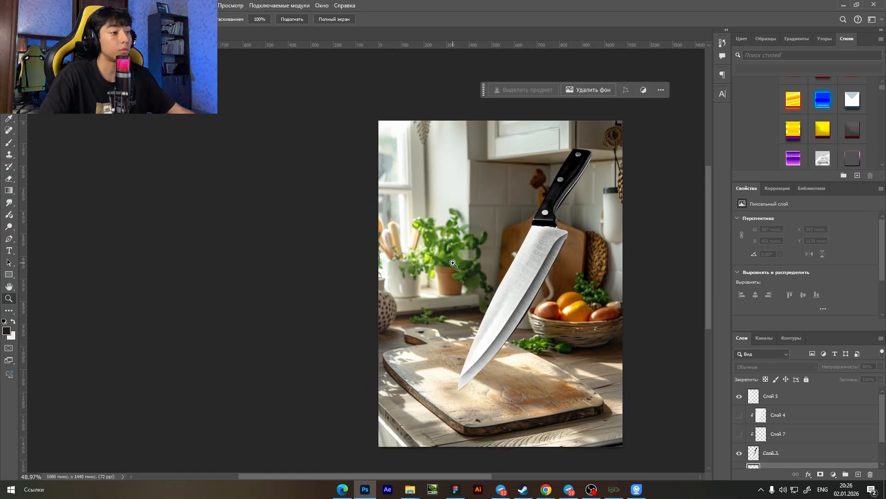
pyautogui.scroll(-1, 522, 295)
pyautogui.moveTo(530, 278); pyautogui.dragTo(568, 275)
pyautogui.scroll(-3, 545, 276)
# Show the clipped layers Слой 4 and Слой 7 above the knife, comparing the knife with them hidden and visible.
pyautogui.moveTo(739, 414); pyautogui.dragTo(739, 433)
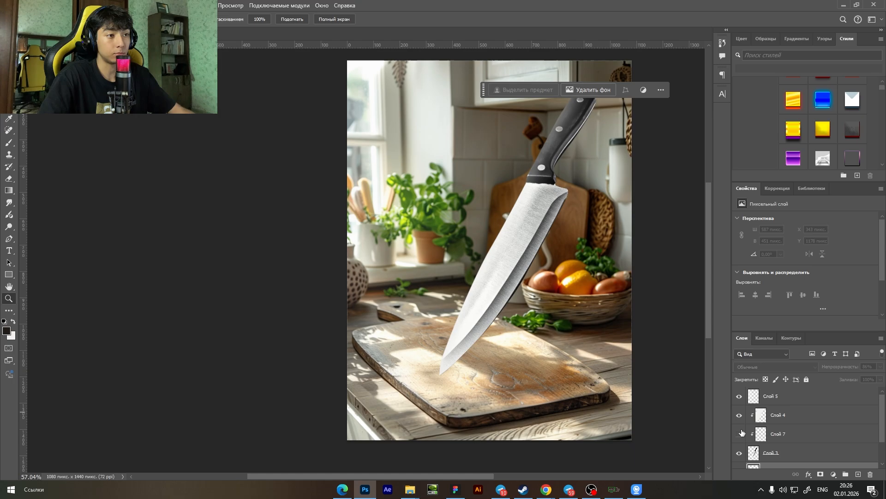
pyautogui.moveTo(559, 146); pyautogui.dragTo(596, 151)
pyautogui.moveTo(739, 416); pyautogui.dragTo(739, 434)
pyautogui.moveTo(556, 278); pyautogui.dragTo(541, 280)
pyautogui.moveTo(740, 417); pyautogui.dragTo(739, 434)
pyautogui.moveTo(564, 296); pyautogui.dragTo(587, 299)
# Add a new layer clipped to the knife layer and hide the clipped layers Слой 4 and Слой 7.
pyautogui.scroll(-2, 557, 297)
pyautogui.click(858, 474)
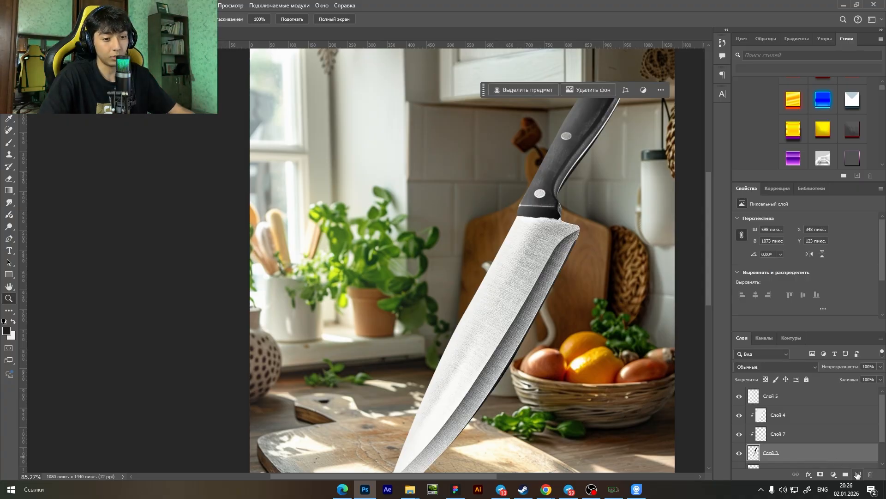
pyautogui.moveTo(739, 414); pyautogui.dragTo(739, 434)
pyautogui.scroll(-1, 509, 235)
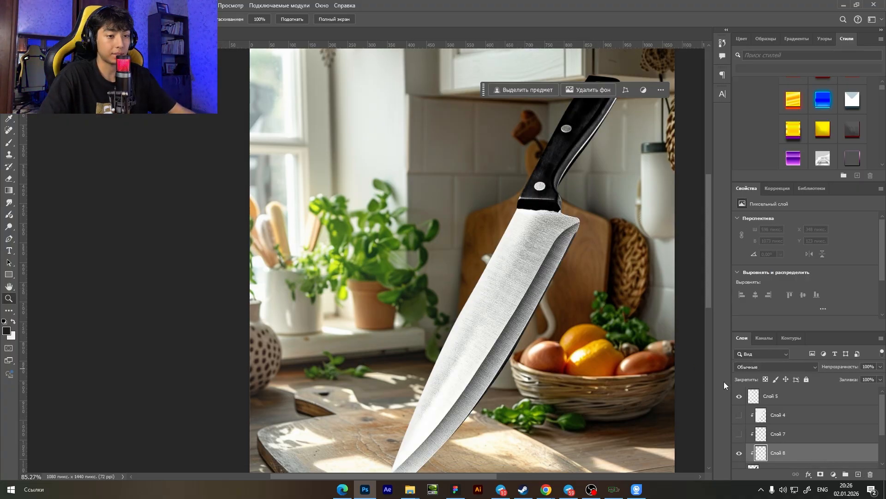
# Paint soft white highlights on the knife's blade with the Brush tool on the new clipped layer.
pyautogui.press('b')
pyautogui.moveTo(510, 235); pyautogui.dragTo(568, 235)
pyautogui.scroll(-6, 447, 222)
pyautogui.click(13, 321)
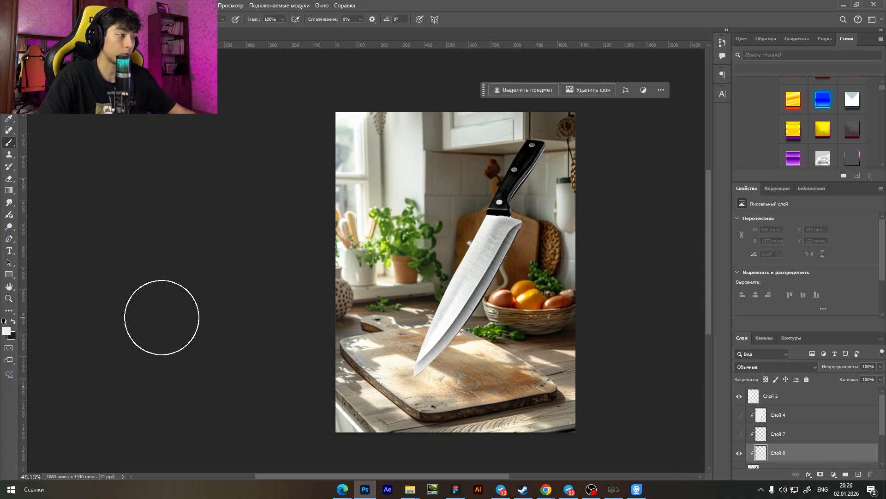
pyautogui.moveTo(479, 257); pyautogui.dragTo(497, 259)
pyautogui.scroll(3, 497, 261)
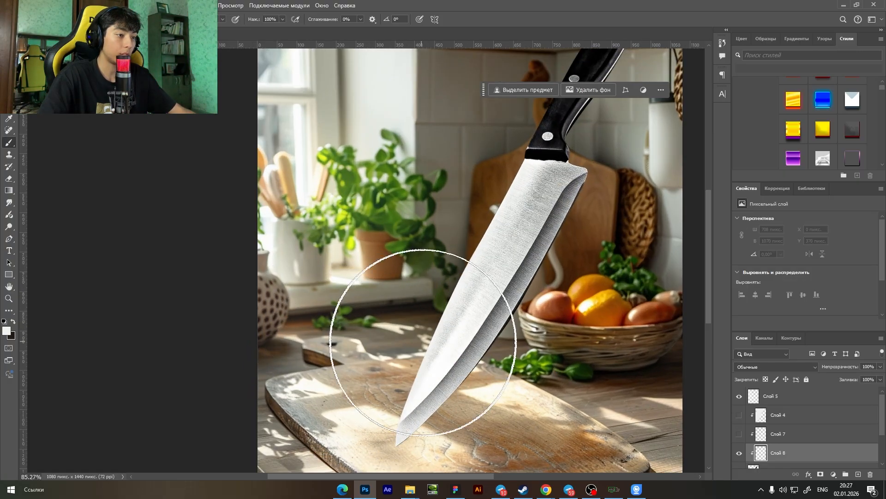
pyautogui.moveTo(444, 358); pyautogui.dragTo(369, 357)
pyautogui.scroll(2, 461, 231)
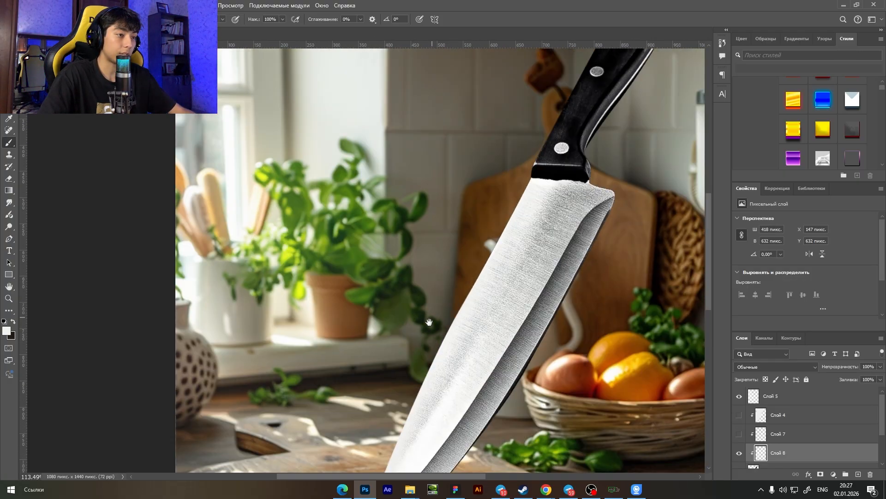
# Extend the soft white brush highlights up over the top of the blade and the knife's black handle.
pyautogui.scroll(-3, 491, 245)
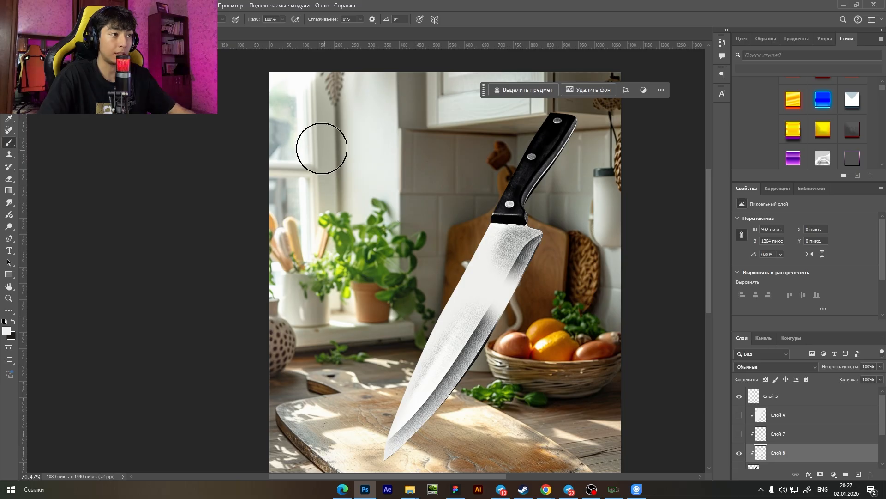
pyautogui.scroll(2, 469, 257)
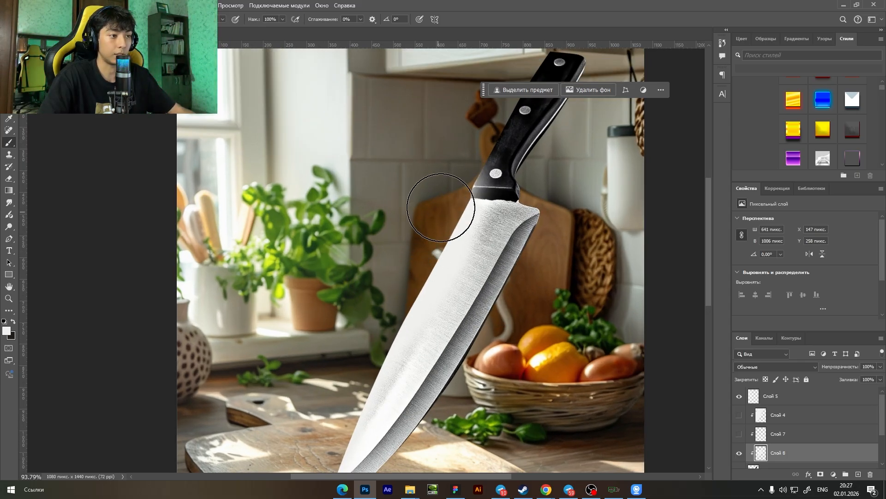
pyautogui.scroll(-2, 438, 263)
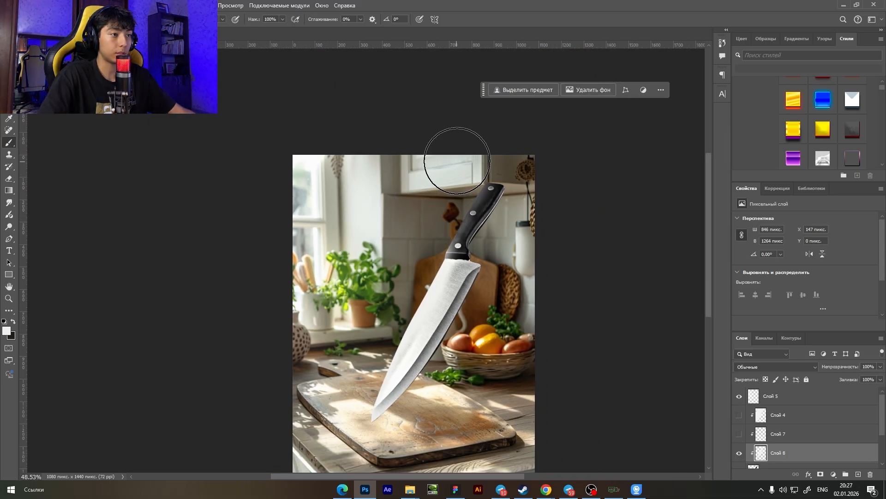
pyautogui.press('z')
pyautogui.scroll(-4, 414, 282)
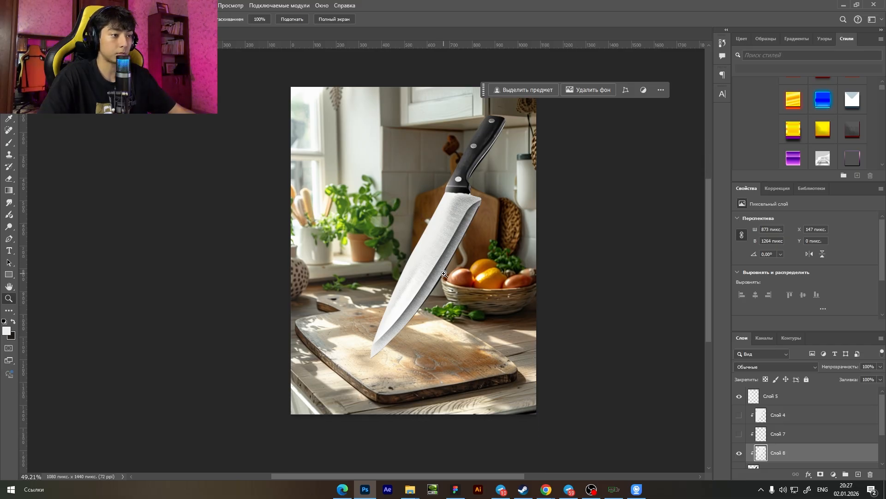
pyautogui.moveTo(488, 262)
pyautogui.mouseDown()
pyautogui.moveTo(444, 274)
pyautogui.moveTo(472, 268)
pyautogui.mouseUp()
pyautogui.scroll(1, 463, 270)
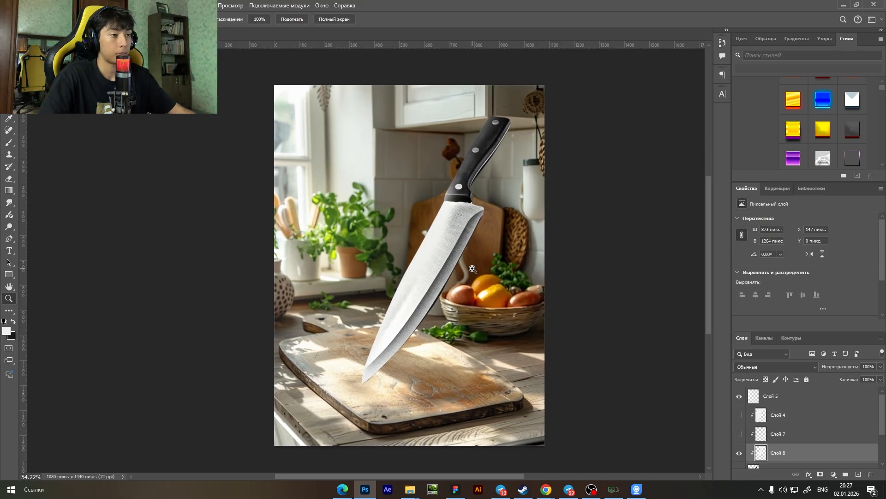
# Hide the clipped highlight layer Слой 8 and show the clipped layers Слой 4 and Слой 7 again.
pyautogui.click(739, 453)
pyautogui.click(739, 416)
pyautogui.click(740, 434)
# Examine the shaded knife against the kitchen scene, both close up at the blade tip and as a whole.
pyautogui.moveTo(523, 234)
pyautogui.mouseDown()
pyautogui.moveTo(497, 234)
pyautogui.moveTo(523, 246)
pyautogui.mouseUp()
pyautogui.scroll(-1, 527, 246)
pyautogui.moveTo(374, 344); pyautogui.dragTo(425, 345)
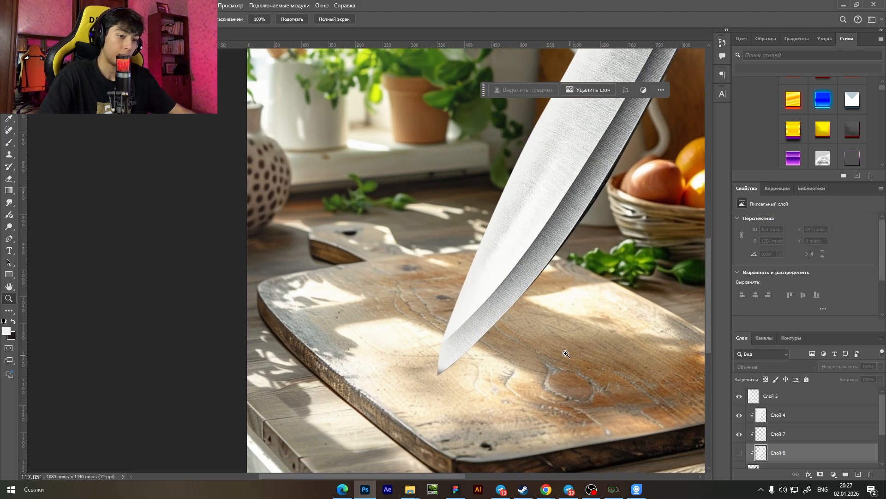
pyautogui.scroll(-1, 439, 342)
pyautogui.moveTo(526, 292); pyautogui.dragTo(482, 284)
pyautogui.scroll(1, 527, 274)
pyautogui.scroll(1, 578, 314)
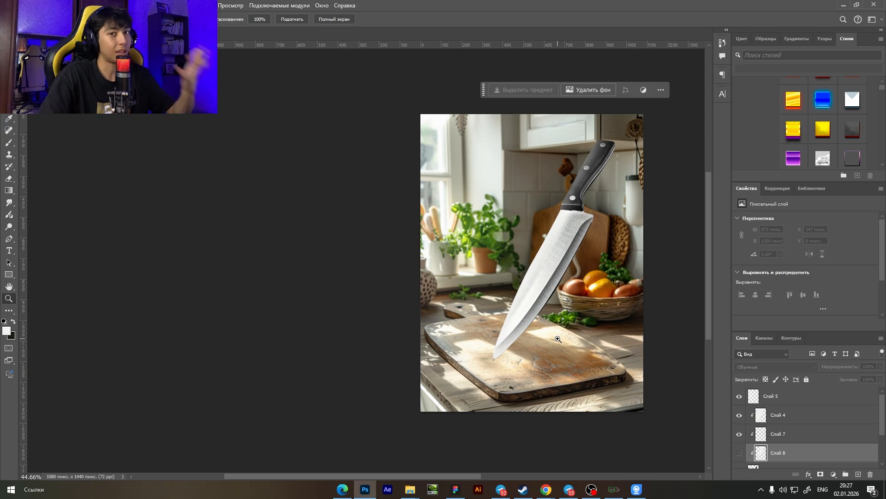
pyautogui.scroll(-1, 558, 339)
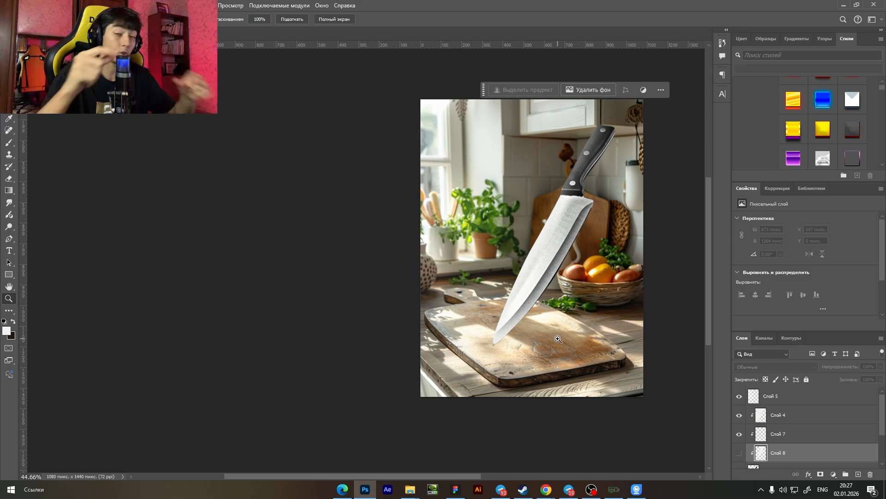
pyautogui.scroll(-1, 552, 336)
pyautogui.moveTo(552, 333); pyautogui.dragTo(545, 332)
pyautogui.scroll(1, 561, 332)
pyautogui.moveTo(606, 331); pyautogui.dragTo(620, 331)
pyautogui.scroll(1, 623, 328)
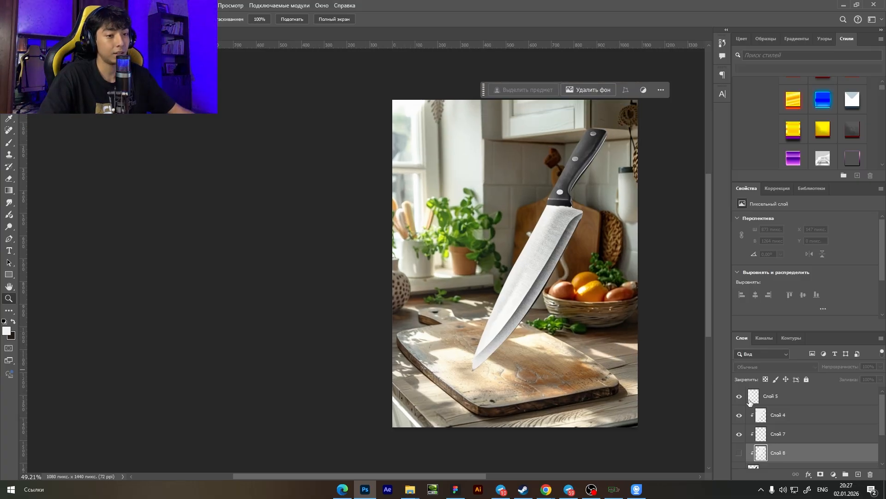
# Show the shadow layer Слой 6 beneath the knife and inspect the shadow cast on the cutting board.
pyautogui.scroll(-3, 749, 401)
pyautogui.click(739, 440)
pyautogui.scroll(-1, 537, 361)
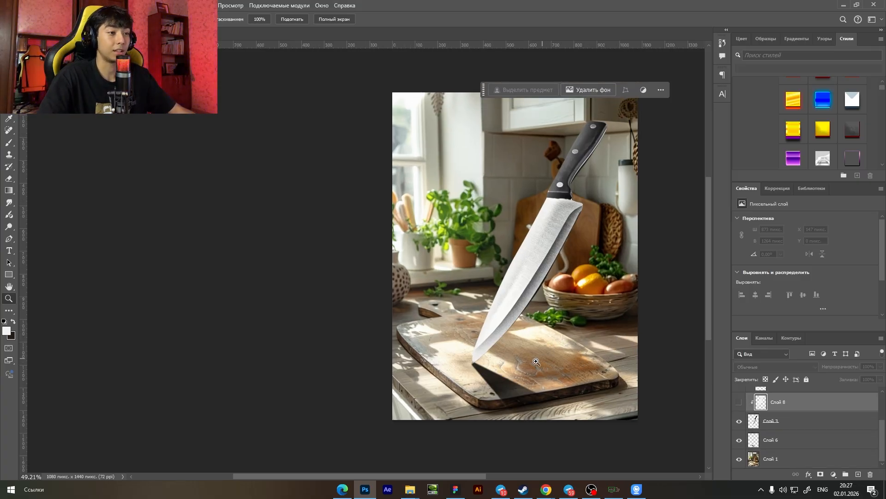
pyautogui.scroll(-1, 531, 364)
pyautogui.moveTo(512, 370); pyautogui.dragTo(478, 337)
pyautogui.scroll(2, 500, 371)
pyautogui.scroll(-3, 504, 371)
pyautogui.moveTo(580, 340); pyautogui.dragTo(625, 343)
pyautogui.scroll(-2, 577, 329)
pyautogui.scroll(2, 569, 327)
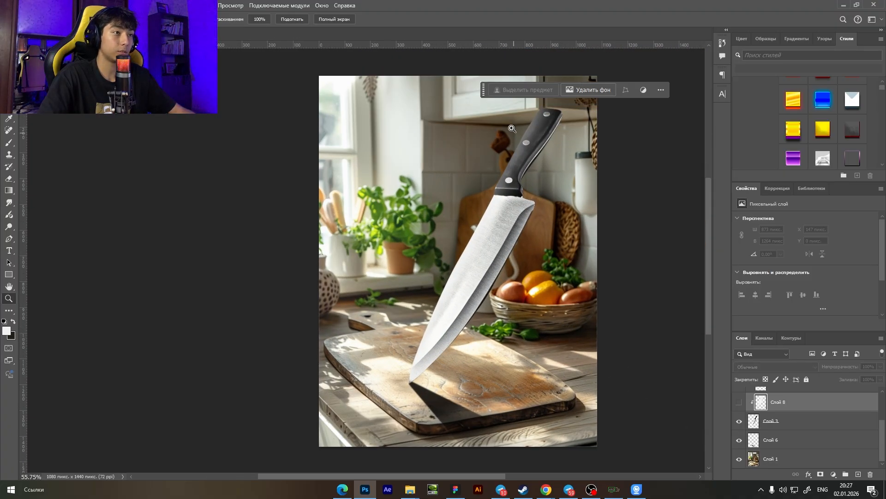
# Move the contextual task bar off the image and examine the shadow where it starts at the knife's tip.
pyautogui.moveTo(484, 93); pyautogui.dragTo(494, 70)
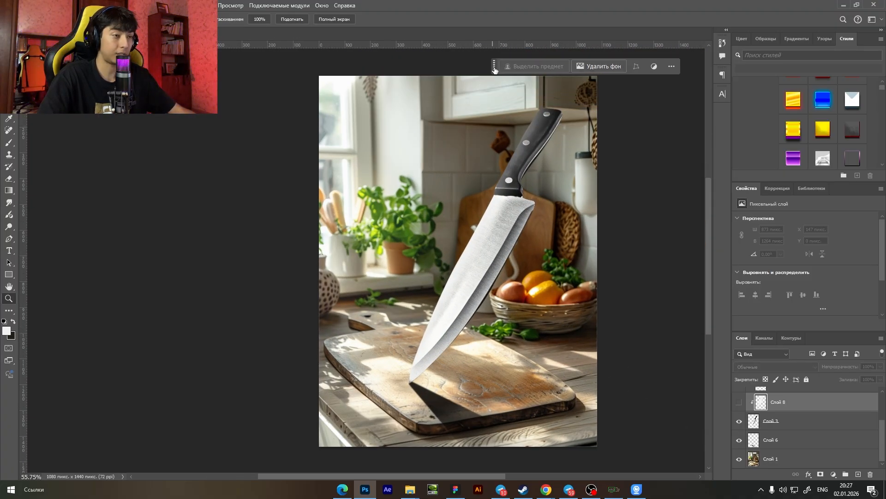
pyautogui.scroll(8, 446, 393)
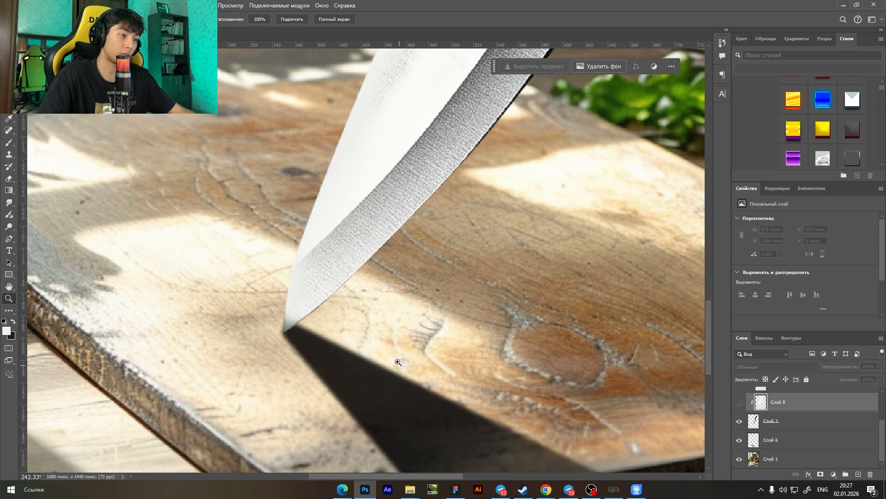
pyautogui.moveTo(515, 400); pyautogui.dragTo(467, 303)
pyautogui.scroll(-2, 447, 285)
pyautogui.click(203, 6)
pyautogui.click(468, 257)
pyautogui.scroll(1, 507, 285)
pyautogui.moveTo(558, 306); pyautogui.dragTo(564, 320)
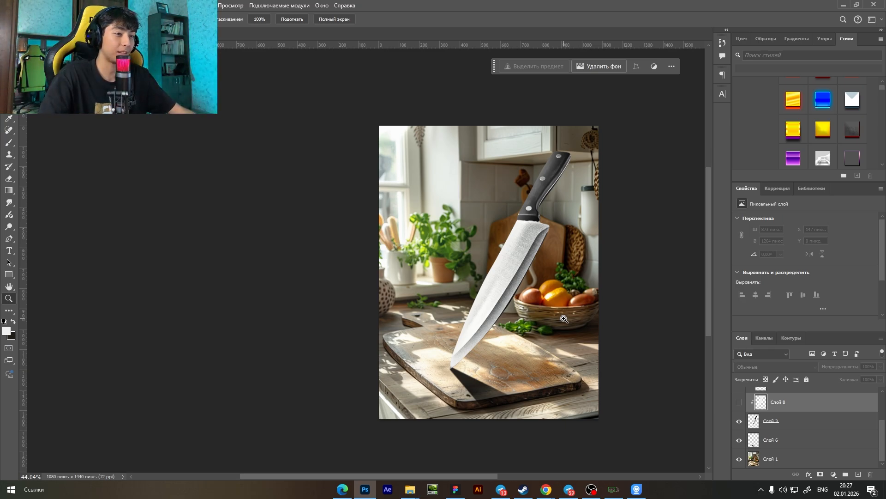
pyautogui.moveTo(564, 319); pyautogui.dragTo(598, 312)
pyautogui.scroll(1, 598, 313)
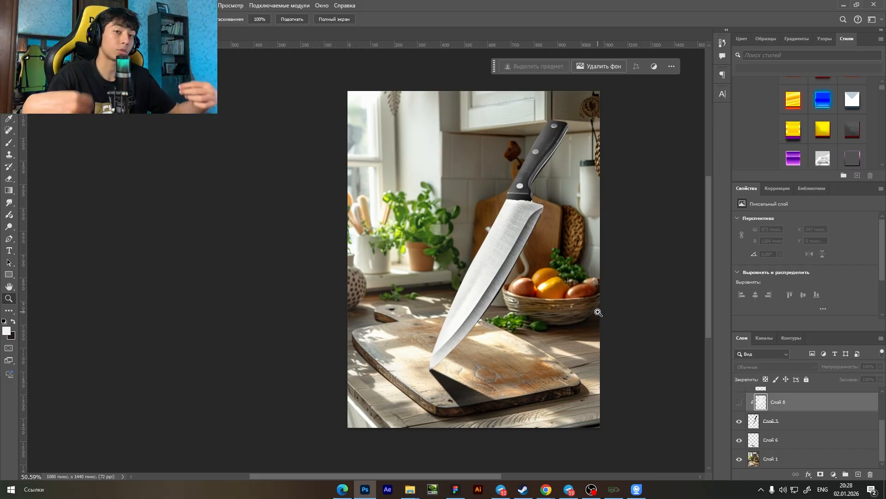
# Switch to the Canva design TATTOO in Chrome, undo the remaining red marker strokes and close the drawing tools.
pyautogui.moveTo(546, 489)
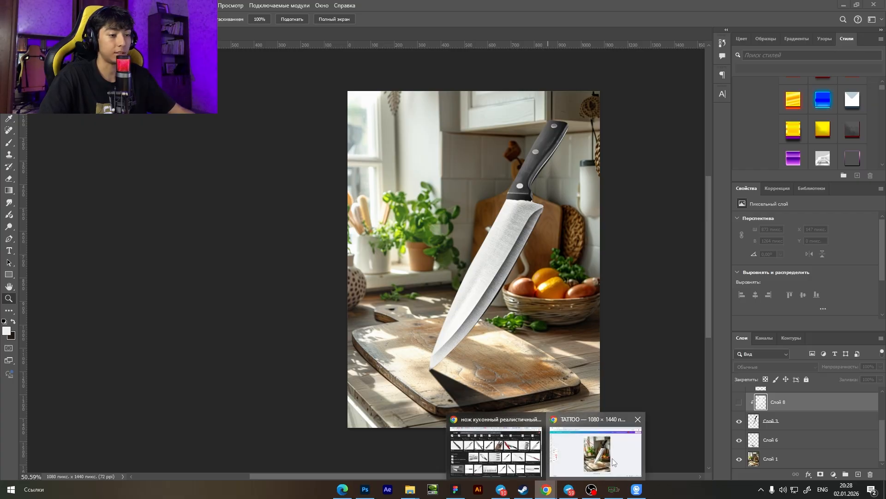
pyautogui.click(601, 450)
pyautogui.hotkey('ctrl', 'z')
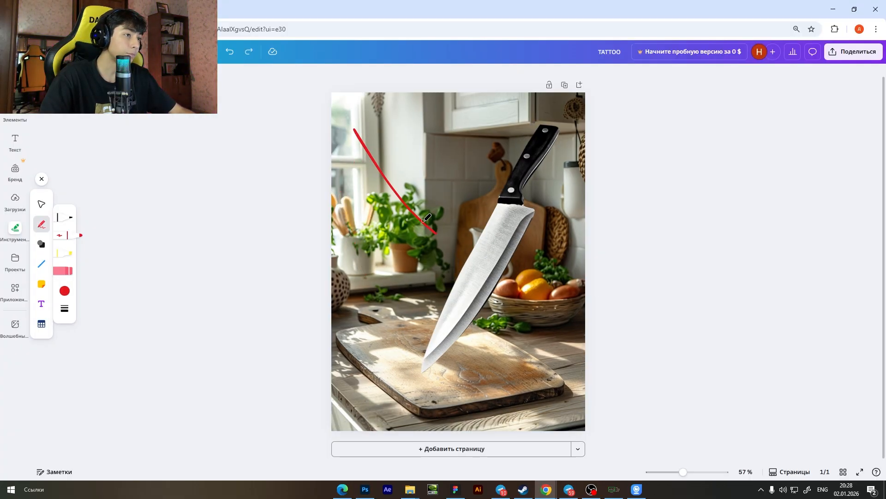
pyautogui.hotkey('ctrl', 'z')
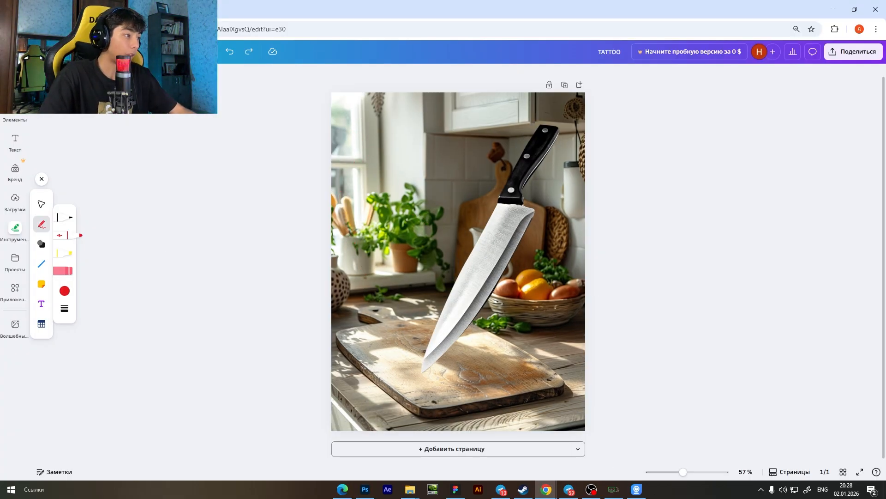
pyautogui.click(42, 180)
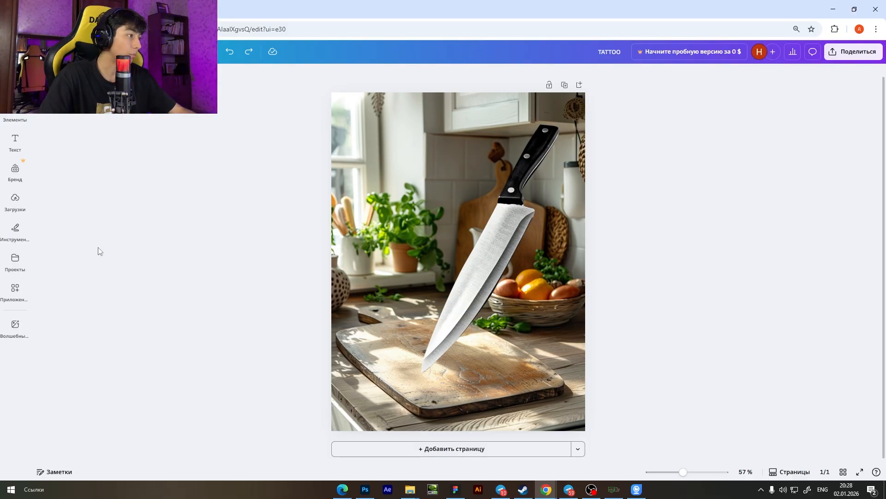
# Insert a triangle shape on the kitchen image and stretch it downward to about twice its height.
pyautogui.click(16, 227)
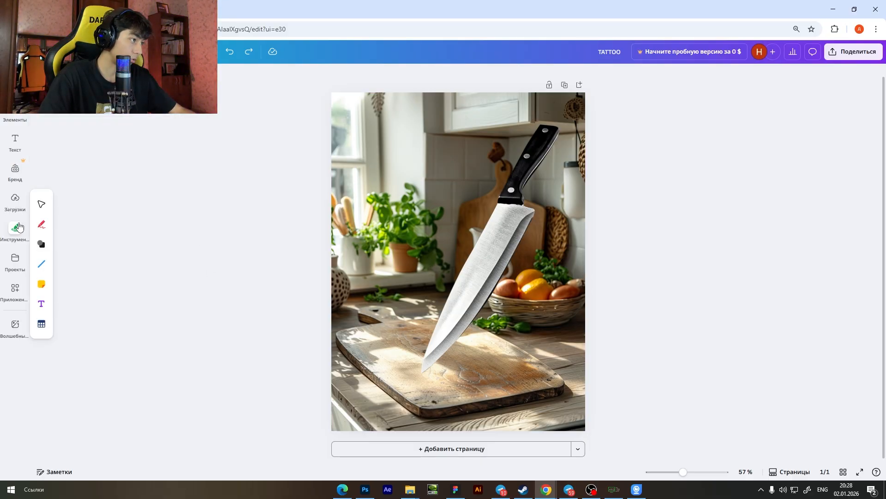
pyautogui.click(41, 244)
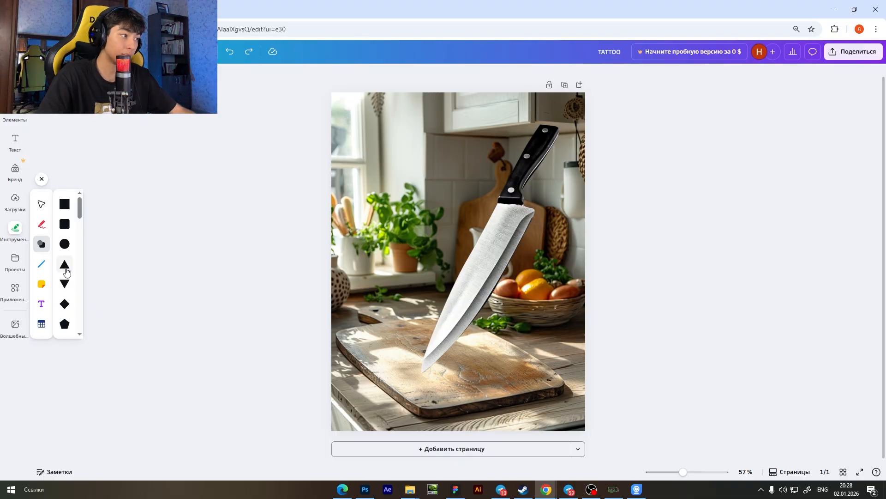
pyautogui.click(65, 266)
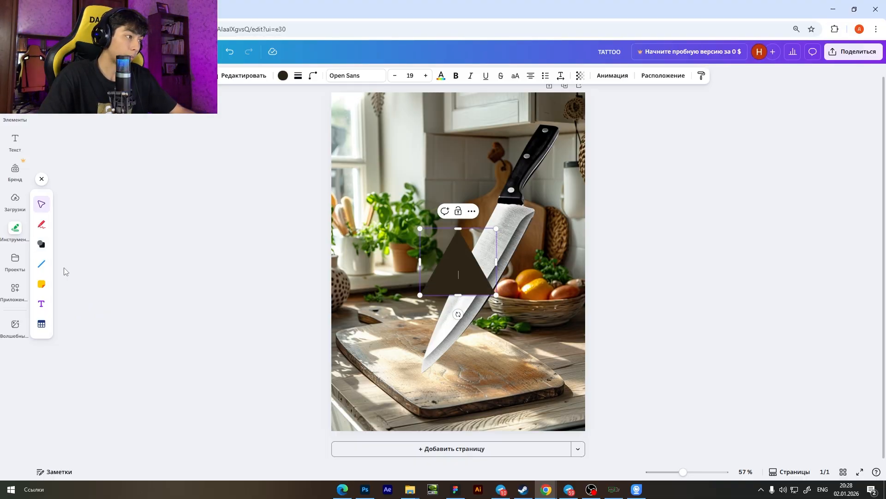
pyautogui.moveTo(457, 295); pyautogui.dragTo(459, 366)
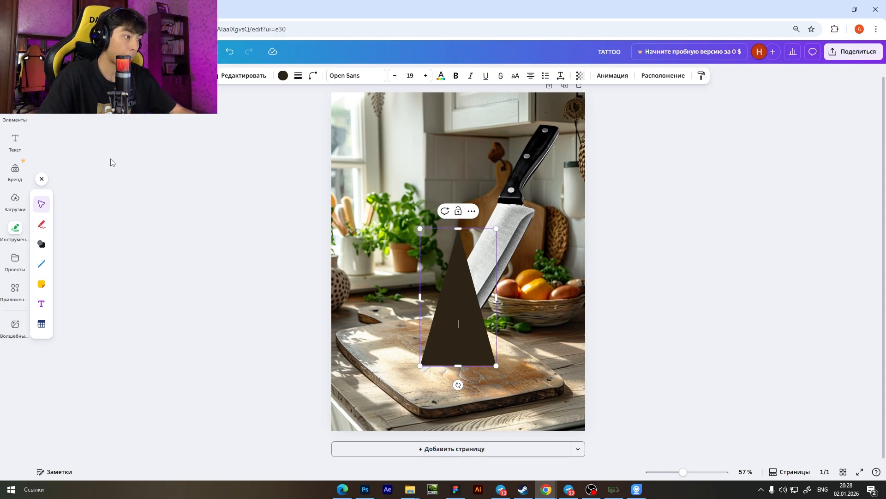
# Fill the triangle with a two-colour gradient running from white #FFFFFF to black #000000.
pyautogui.click(284, 77)
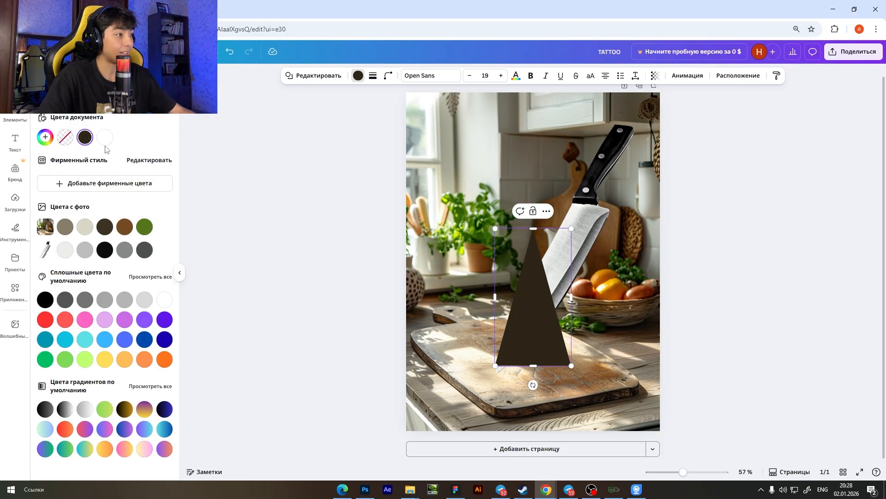
pyautogui.click(45, 137)
pyautogui.click(137, 162)
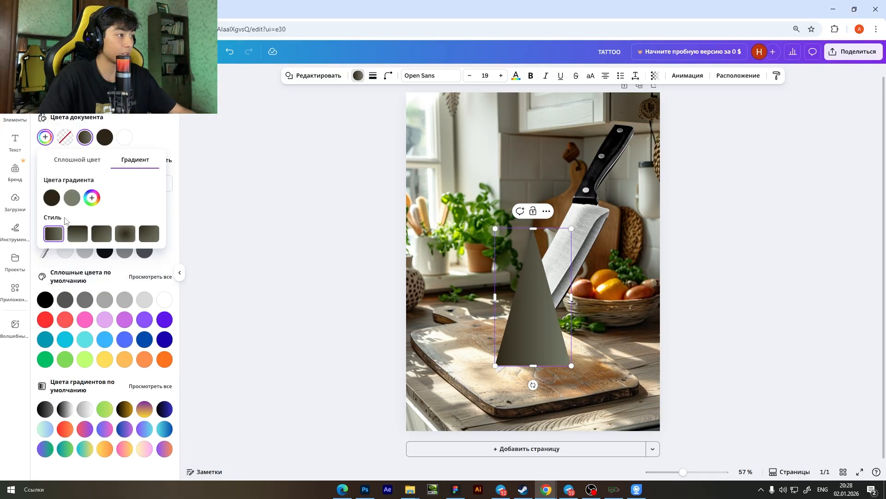
pyautogui.click(52, 198)
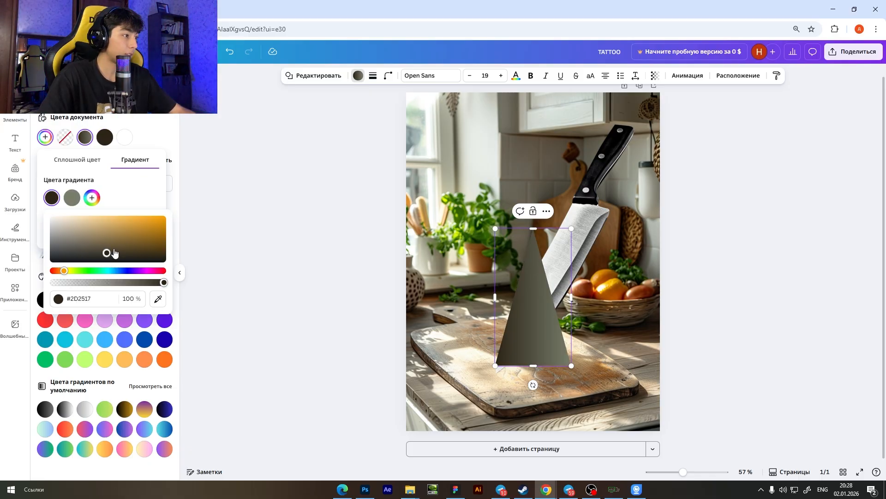
pyautogui.moveTo(115, 253); pyautogui.dragTo(45, 254)
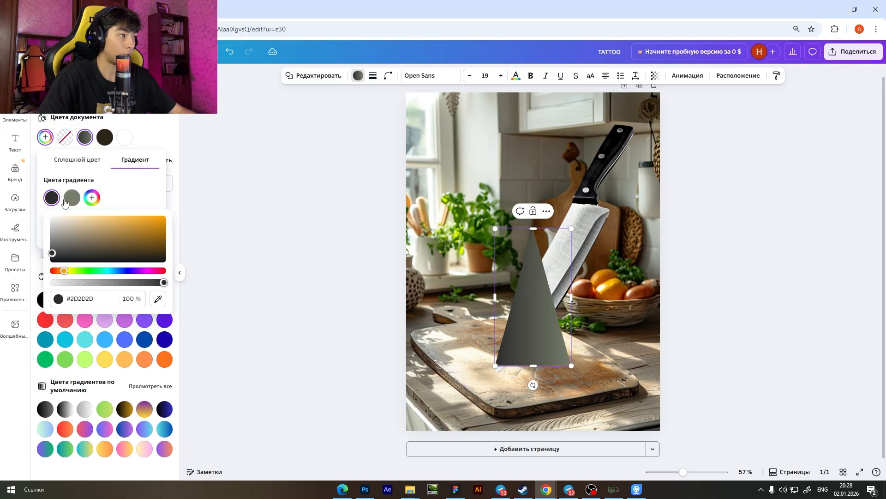
pyautogui.click(71, 200)
pyautogui.moveTo(94, 239); pyautogui.dragTo(3, 280)
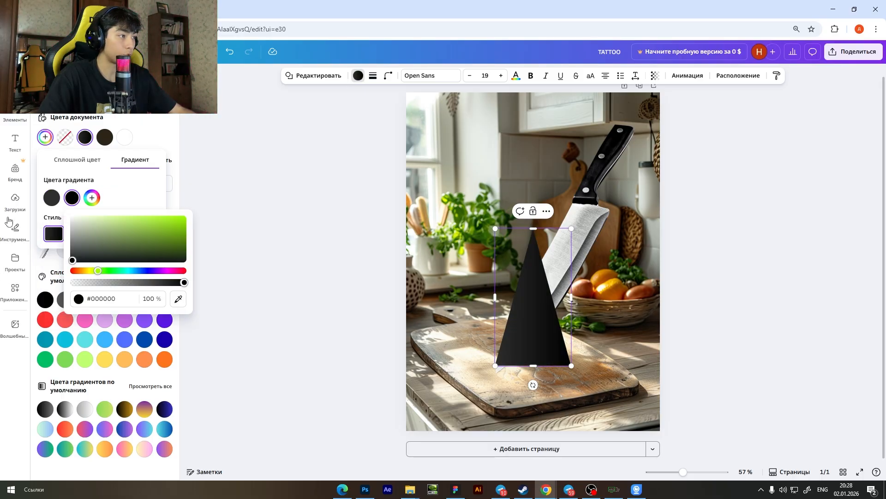
pyautogui.click(51, 198)
pyautogui.moveTo(51, 251); pyautogui.dragTo(52, 215)
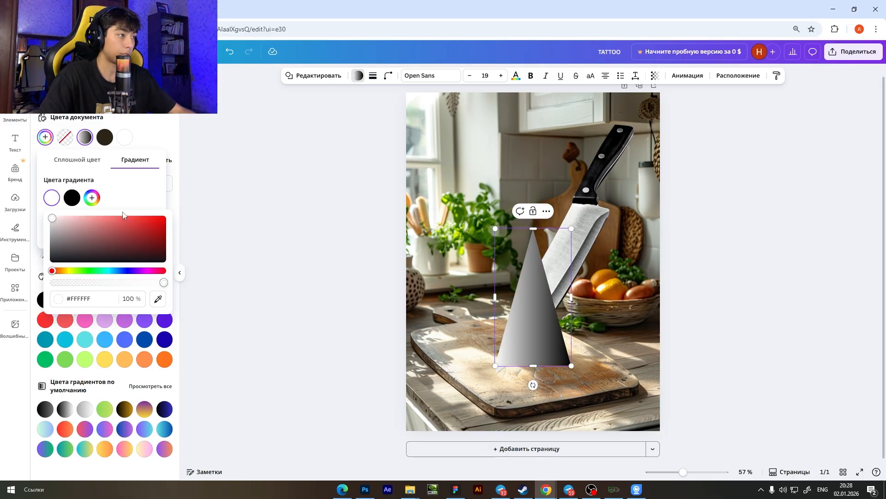
pyautogui.click(148, 129)
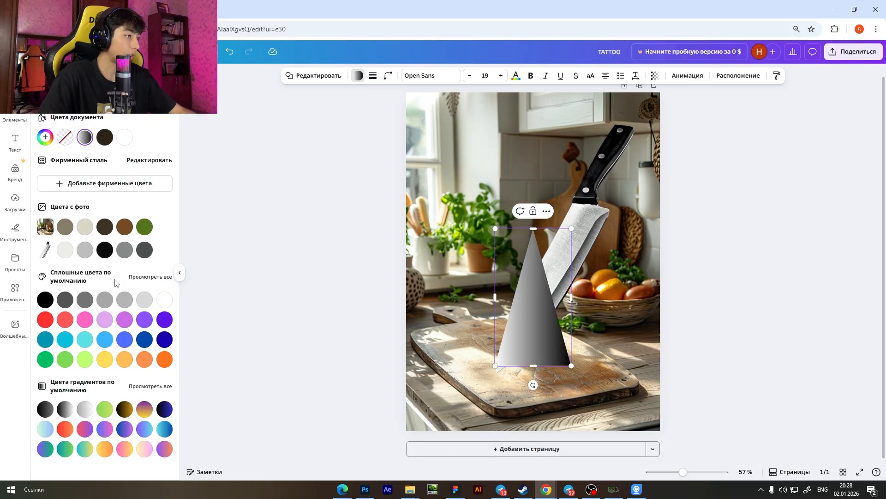
pyautogui.click(135, 161)
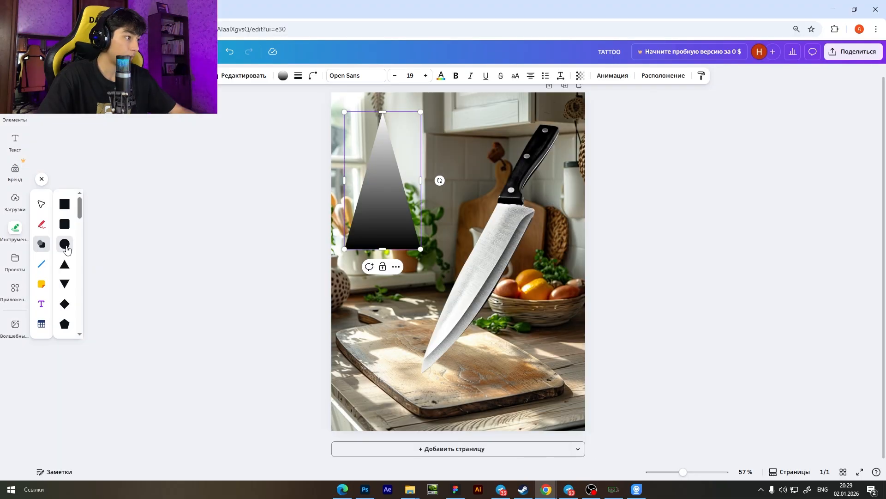
pyautogui.click(69, 243)
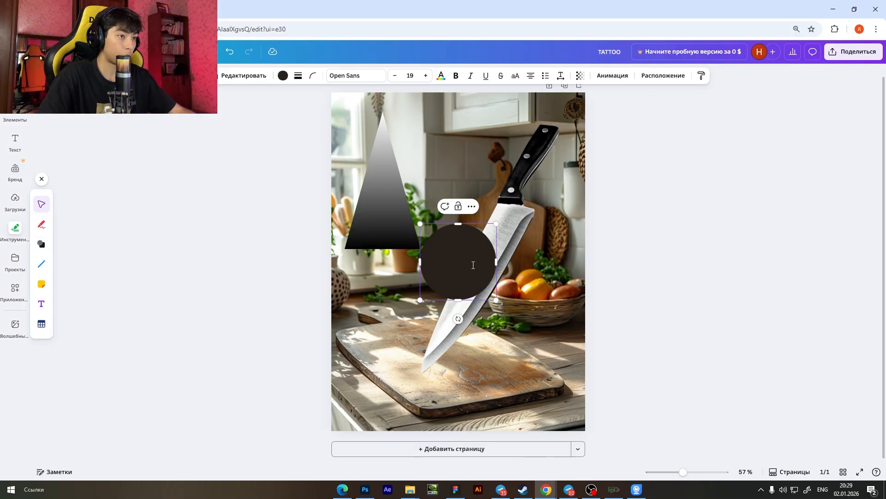
# Move the dark circle onto the cutting board at the knife's tip and flatten it into a small horizontal ellipse.
pyautogui.press('Escape')
pyautogui.scroll(1, 472, 285)
pyautogui.scroll(-1, 471, 286)
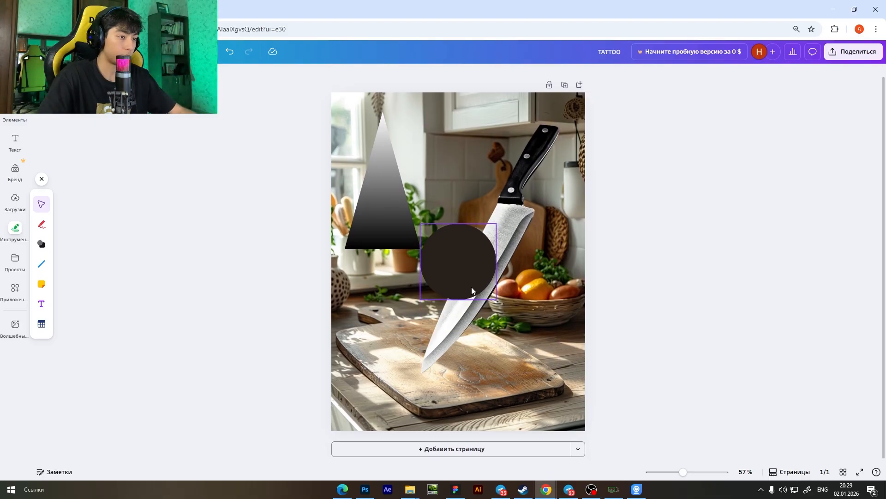
pyautogui.scroll(1, 471, 286)
pyautogui.scroll(-1, 472, 286)
pyautogui.scroll(4, 472, 286)
pyautogui.moveTo(470, 253); pyautogui.dragTo(433, 357)
pyautogui.scroll(-3, 439, 308)
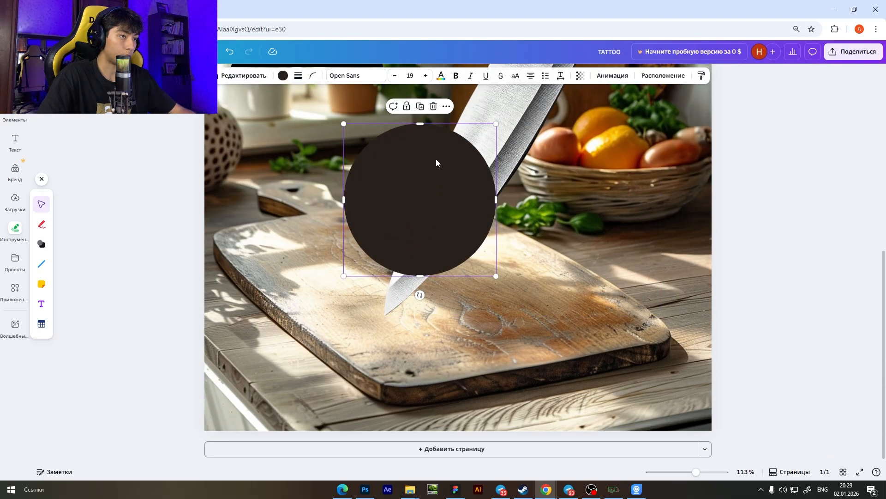
pyautogui.moveTo(422, 124); pyautogui.dragTo(422, 244)
pyautogui.moveTo(418, 261); pyautogui.dragTo(408, 317)
pyautogui.moveTo(485, 298); pyautogui.dragTo(393, 320)
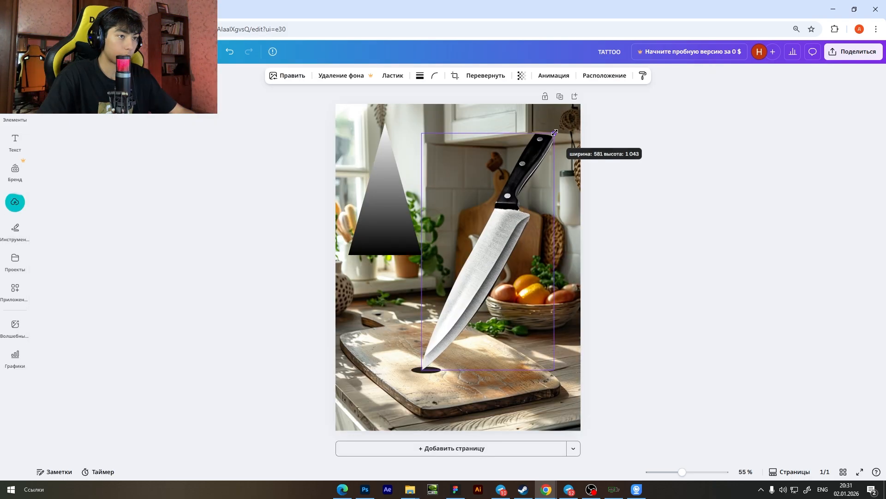
pyautogui.click(515, 170)
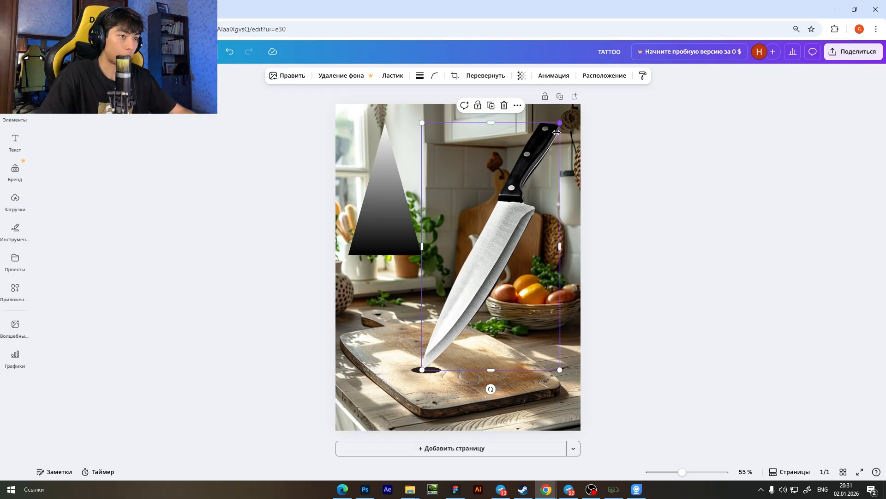
# Shift the knife slightly downward and reposition the dark ellipse so that the blade's tip rests on it.
pyautogui.moveTo(484, 280); pyautogui.dragTo(489, 293)
pyautogui.moveTo(411, 369); pyautogui.dragTo(419, 382)
pyautogui.scroll(5, 419, 383)
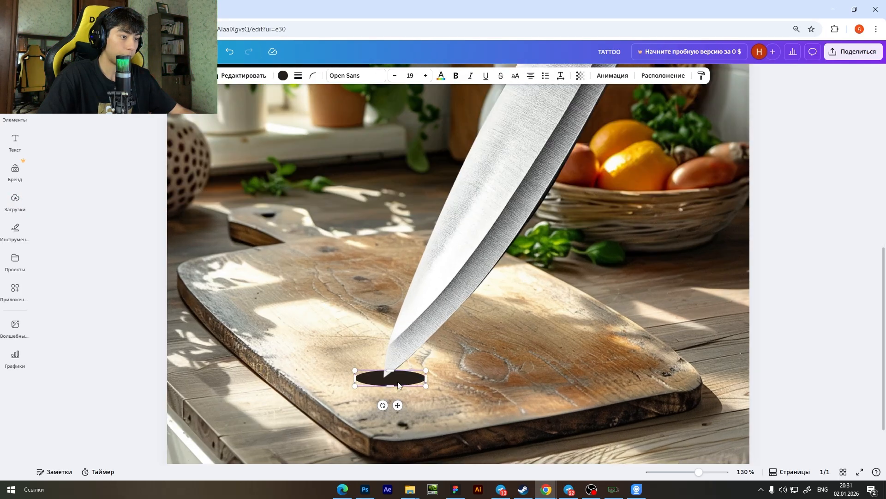
pyautogui.moveTo(356, 379); pyautogui.dragTo(353, 381)
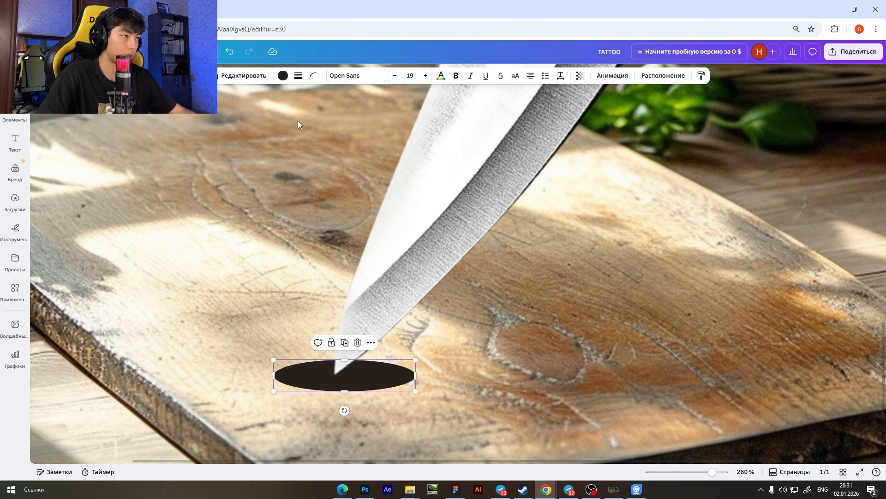
# Recolour the ellipse with the near-black taken from the knife photo and set its opacity to 61.
pyautogui.click(283, 77)
pyautogui.click(101, 251)
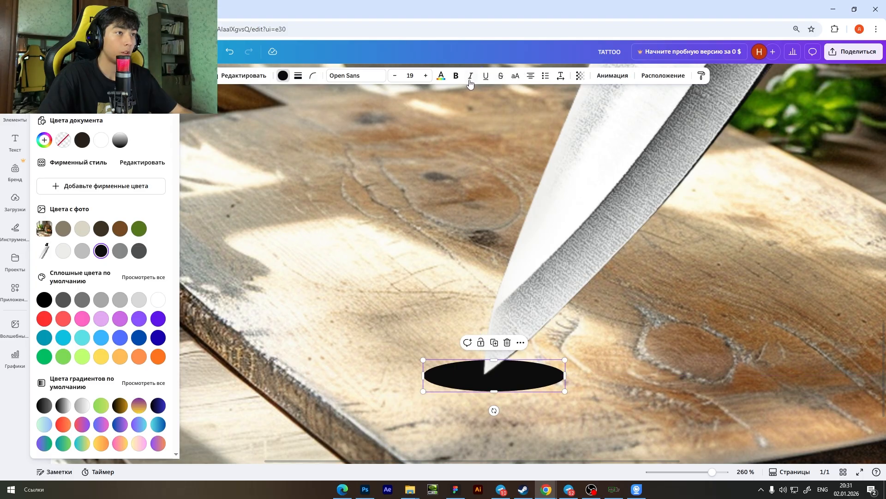
pyautogui.click(582, 83)
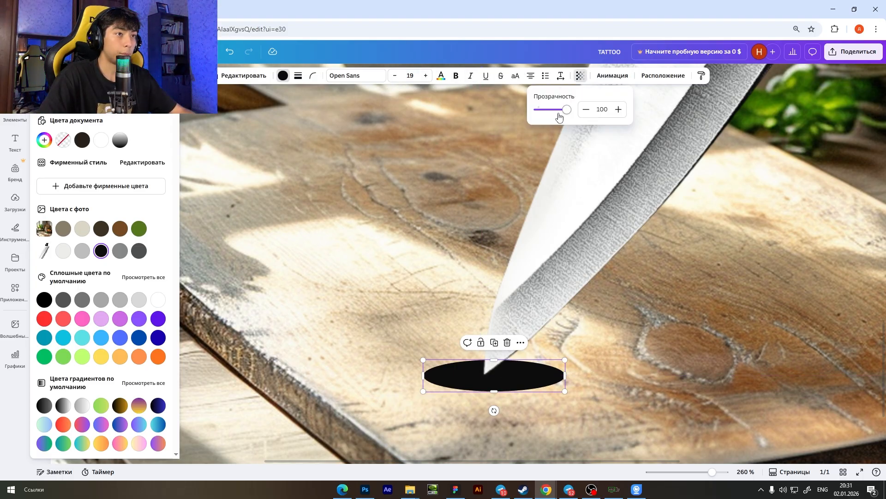
pyautogui.moveTo(568, 112); pyautogui.dragTo(557, 117)
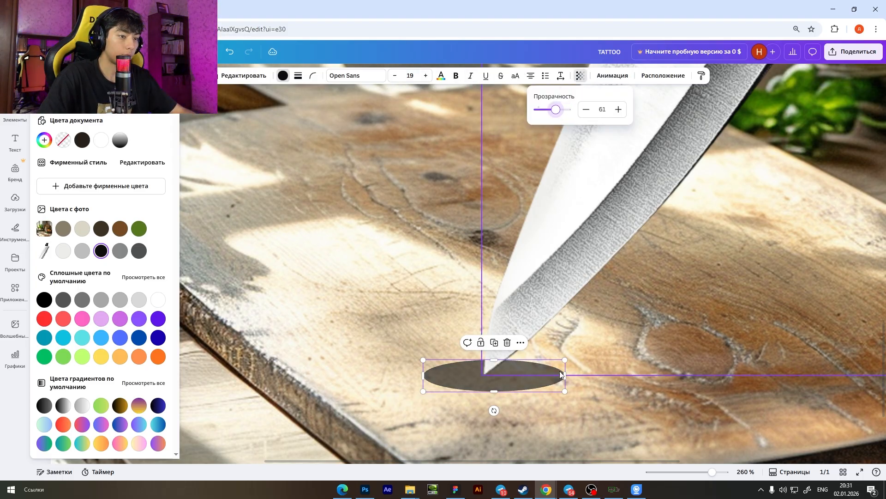
# Narrow the semi-transparent ellipse and centre it under the knife's tip.
pyautogui.moveTo(565, 375); pyautogui.dragTo(543, 376)
pyautogui.moveTo(520, 373); pyautogui.dragTo(507, 370)
pyautogui.scroll(-8, 524, 121)
pyautogui.click(605, 168)
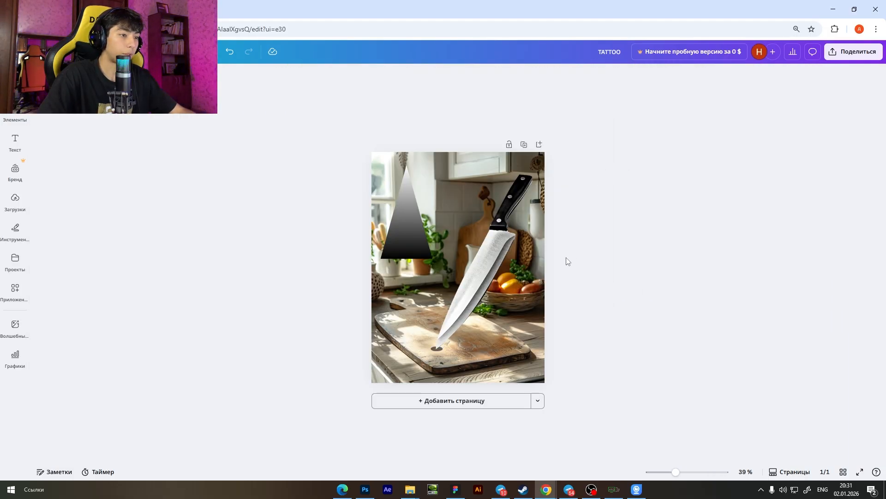
# Delete the ellipse under the knife's tip.
pyautogui.scroll(2, 468, 348)
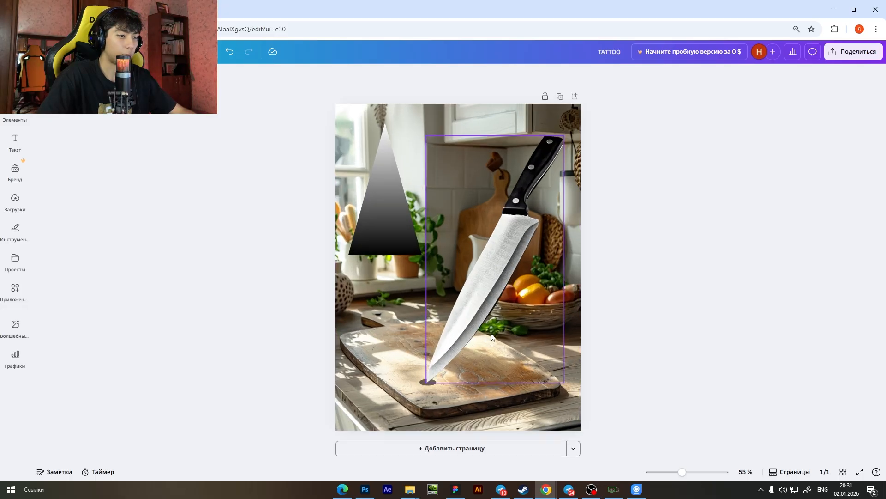
pyautogui.click(430, 386)
pyautogui.press('Delete')
# Move the gradient triangle below the knife's tip and rotate it counterclockwise so that its base leans to the right.
pyautogui.click(381, 186)
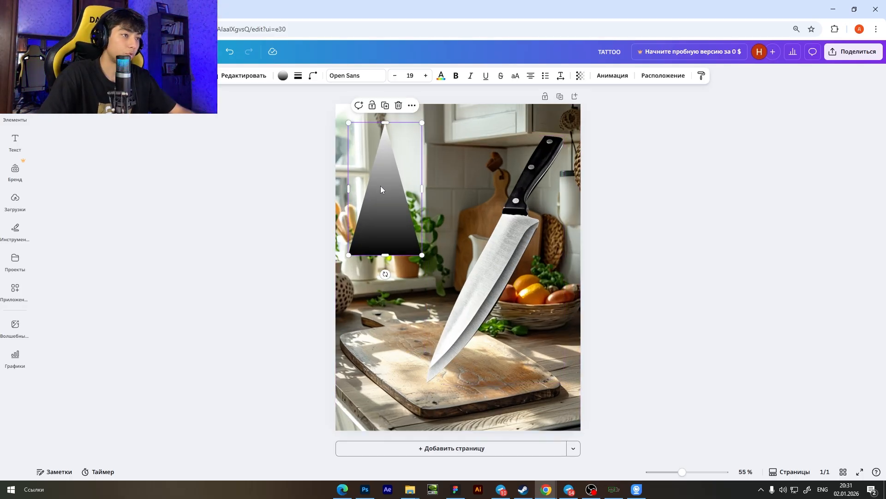
pyautogui.moveTo(381, 189); pyautogui.dragTo(430, 431)
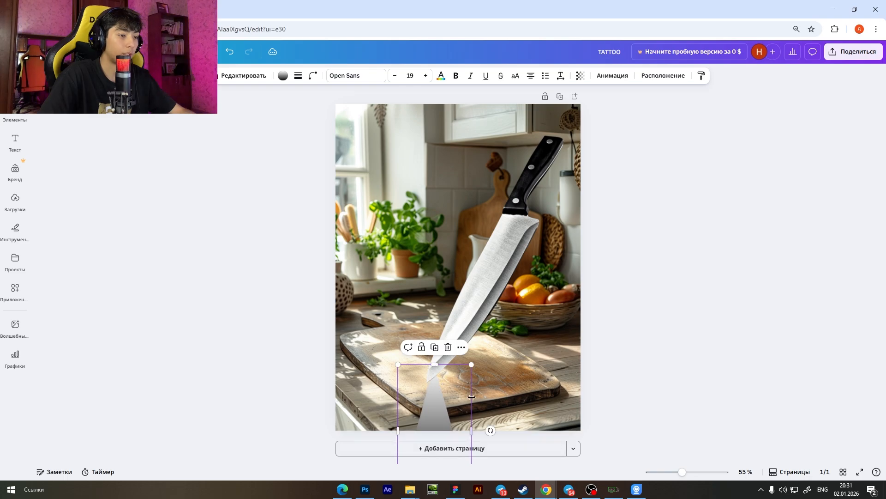
pyautogui.scroll(-1, 460, 364)
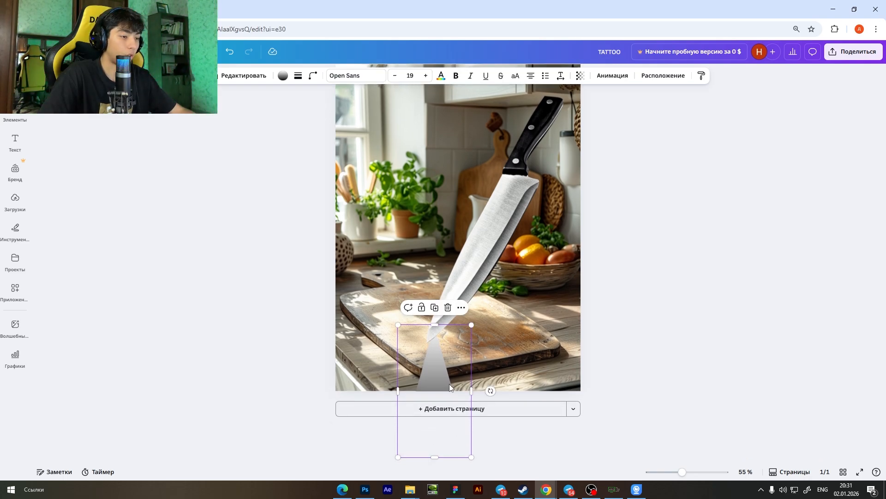
pyautogui.scroll(-2, 450, 350)
pyautogui.moveTo(439, 442); pyautogui.dragTo(463, 439)
pyautogui.moveTo(439, 367); pyautogui.dragTo(452, 371)
pyautogui.click(550, 340)
pyautogui.scroll(2, 483, 334)
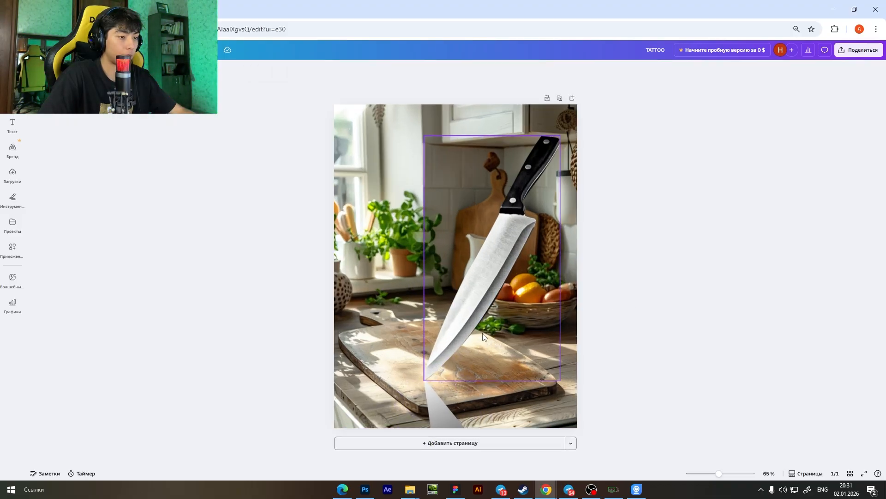
# Change the triangle's gradient to run from black #000000 to white #FFFFFF at 0% opacity.
pyautogui.scroll(-2, 600, 356)
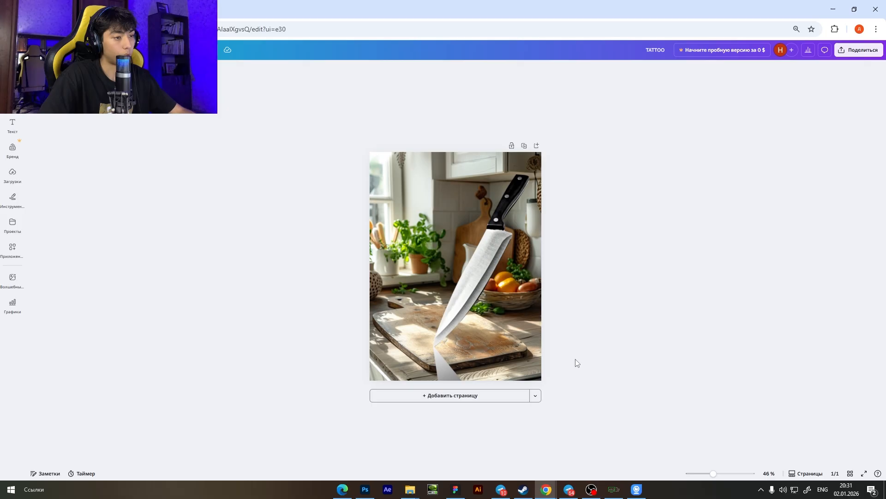
pyautogui.scroll(1, 508, 379)
pyautogui.click(439, 393)
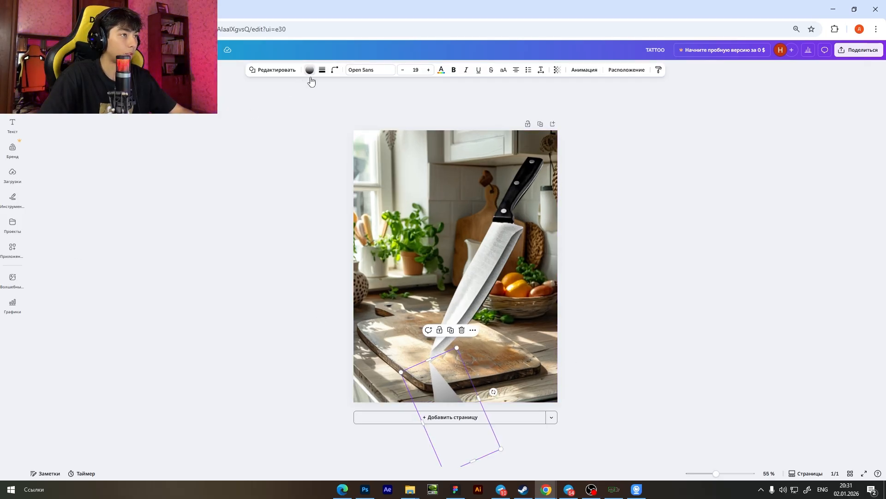
pyautogui.click(311, 77)
pyautogui.click(88, 125)
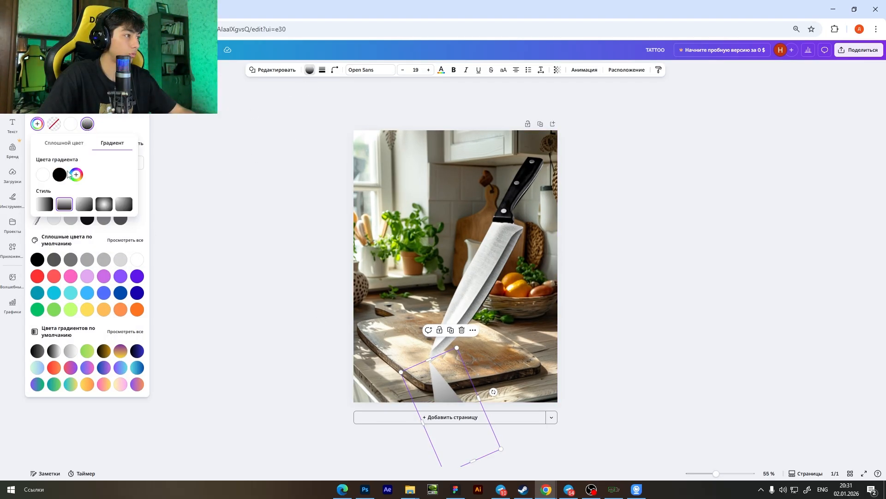
pyautogui.click(43, 175)
pyautogui.moveTo(48, 214); pyautogui.dragTo(32, 237)
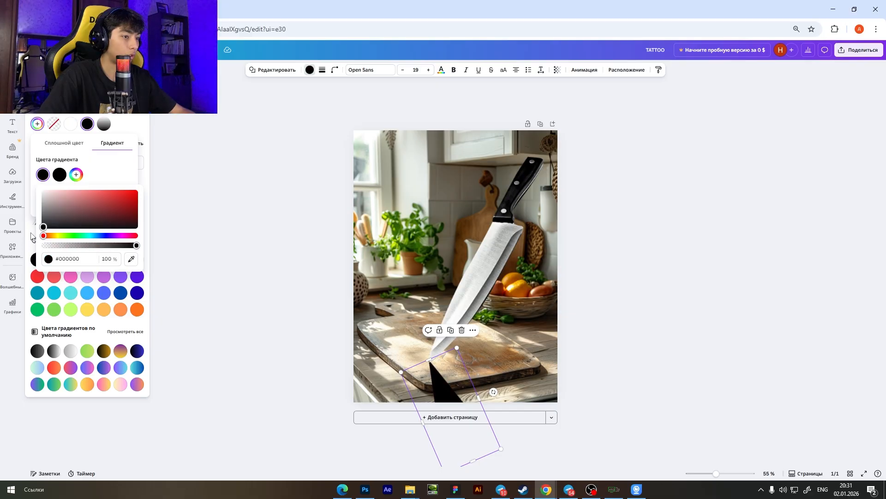
pyautogui.click(54, 184)
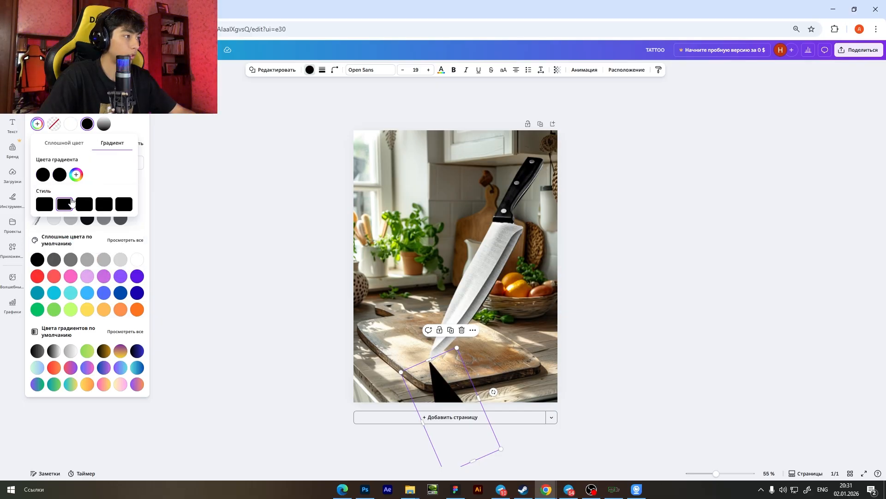
pyautogui.click(60, 174)
pyautogui.click(60, 192)
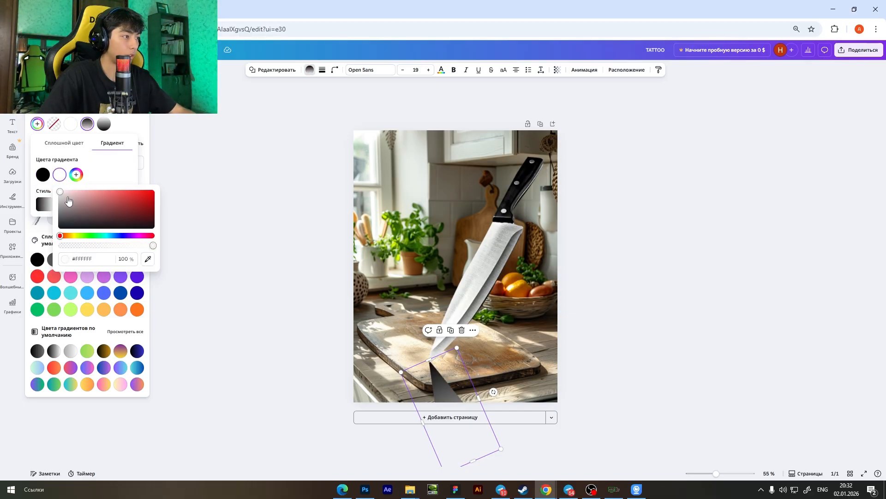
pyautogui.moveTo(153, 245); pyautogui.dragTo(58, 248)
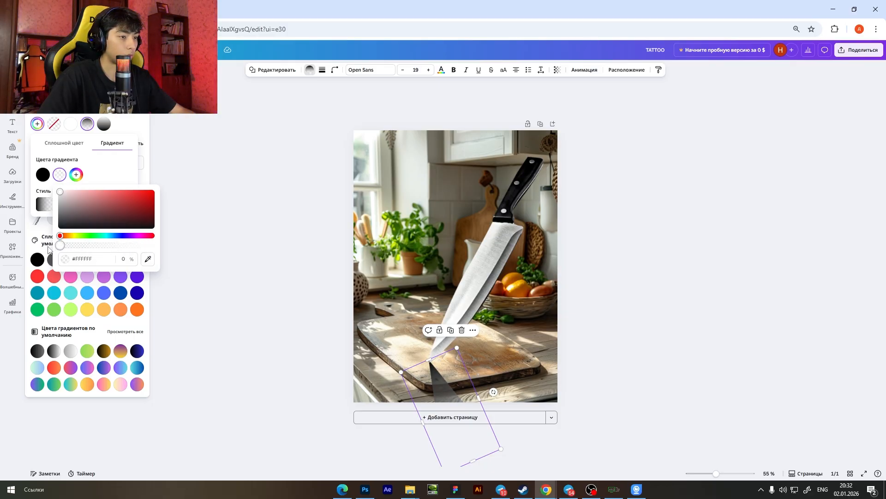
# Try a solid black fill and a gradient from black to opaque light grey #E1E1E1 on the triangle.
pyautogui.click(109, 172)
pyautogui.click(70, 143)
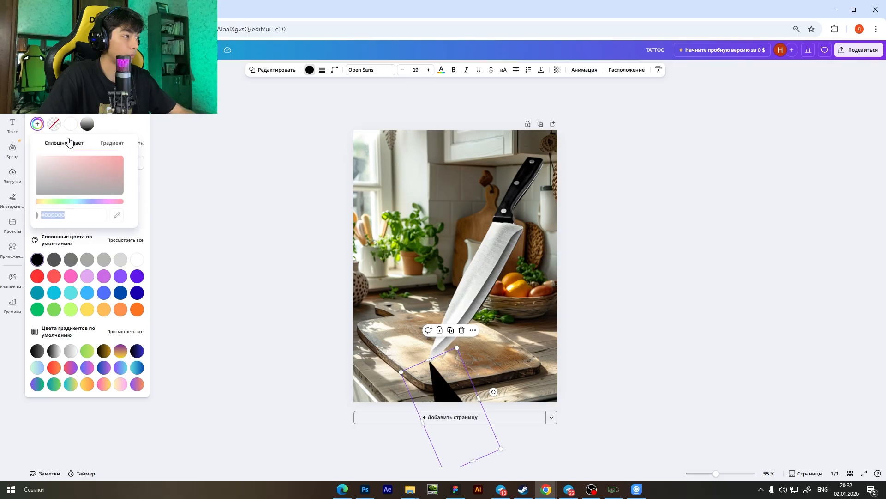
pyautogui.click(107, 144)
pyautogui.click(60, 175)
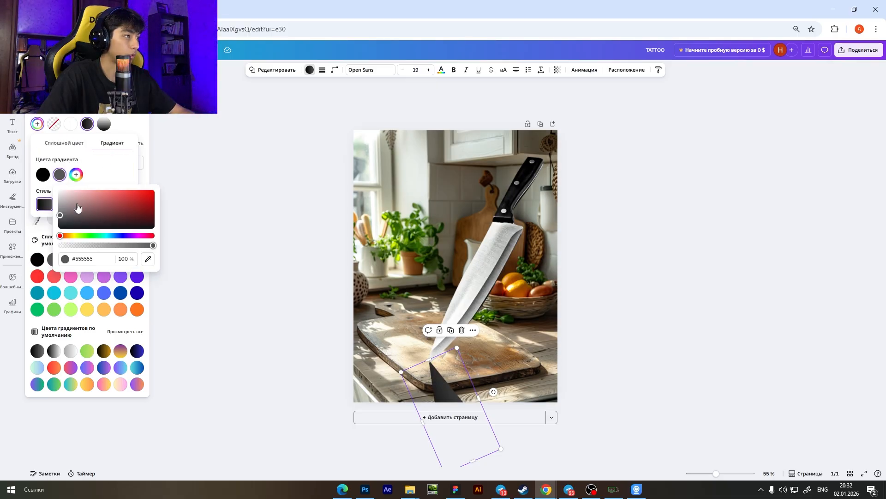
pyautogui.moveTo(20, 187); pyautogui.dragTo(16, 196)
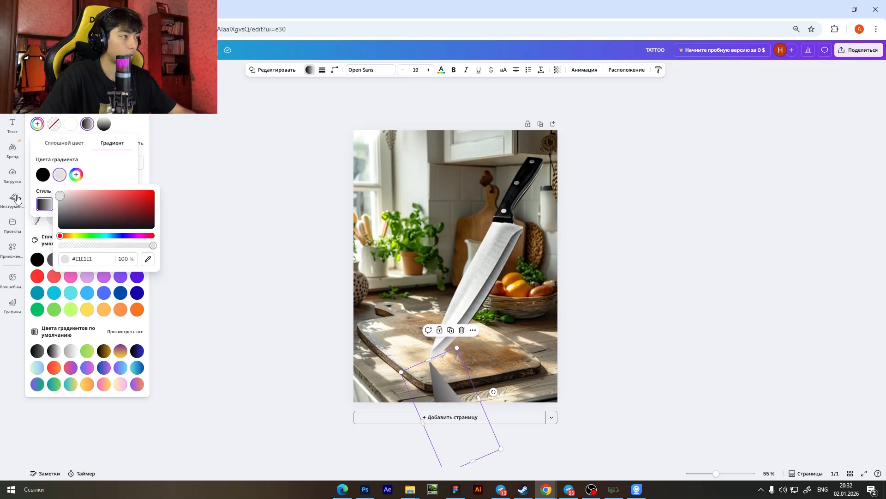
pyautogui.click(286, 211)
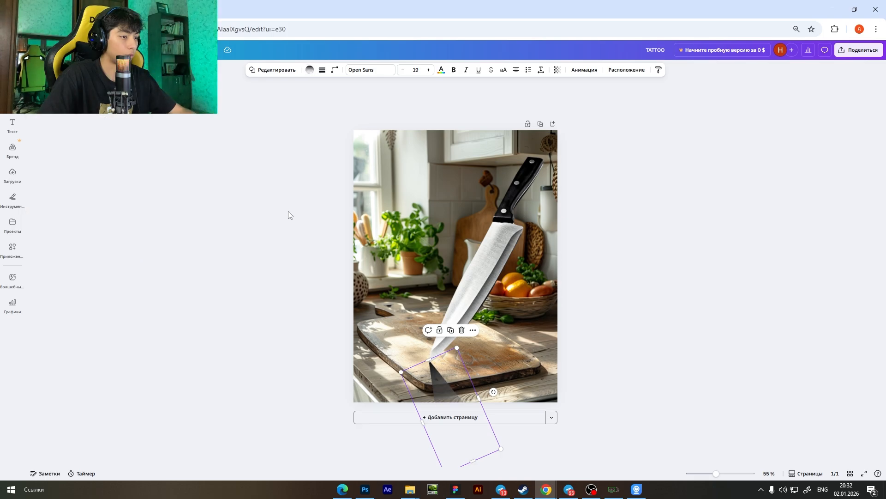
# Nudge the shadow triangle slightly so that its apex meets the tip of the knife.
pyautogui.click(663, 281)
pyautogui.scroll(-3, 448, 310)
pyautogui.scroll(8, 445, 319)
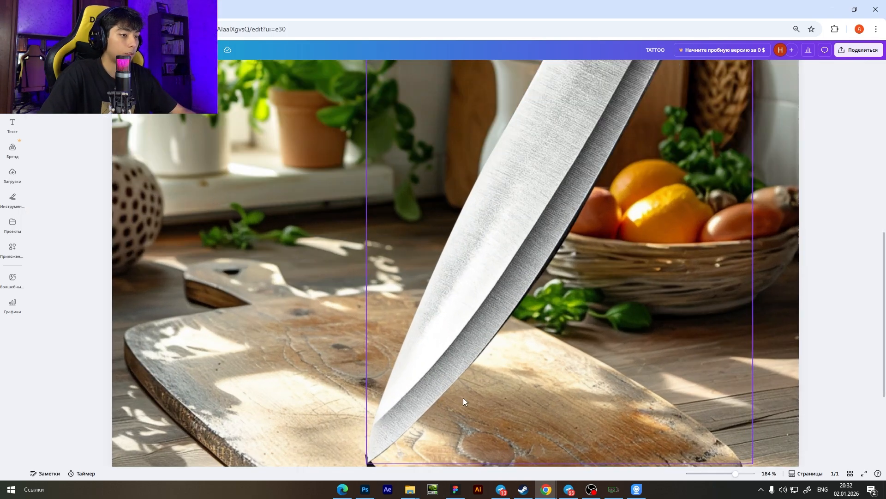
pyautogui.scroll(-3, 464, 397)
pyautogui.scroll(-2, 446, 374)
pyautogui.scroll(3, 396, 329)
pyautogui.moveTo(362, 169); pyautogui.dragTo(366, 184)
pyautogui.scroll(-5, 366, 184)
pyautogui.click(590, 163)
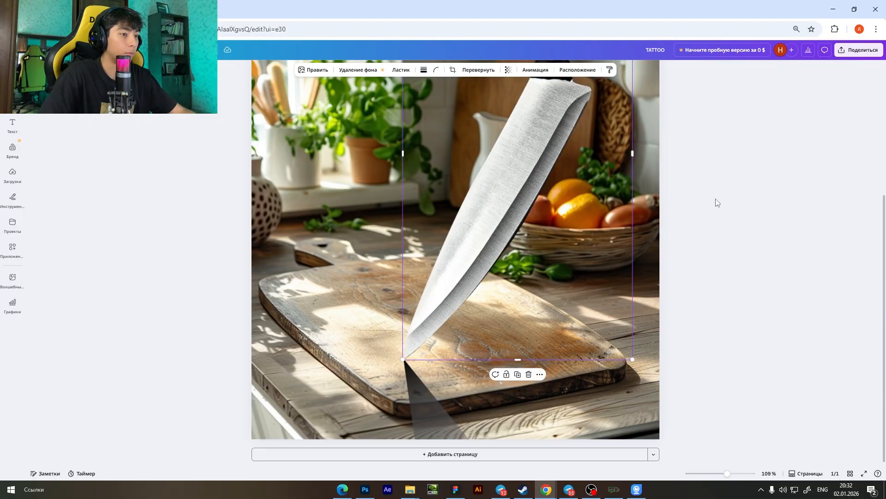
# Examine how the triangular shadow joins the knife's tip and fits the rest of the kitchen image.
pyautogui.click(719, 203)
pyautogui.scroll(-2, 719, 205)
pyautogui.scroll(-2, 720, 207)
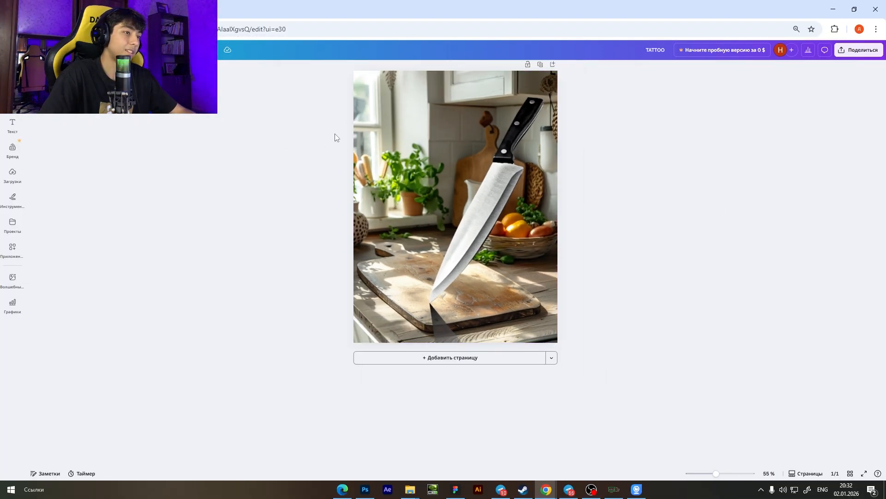
pyautogui.click(444, 331)
pyautogui.click(595, 312)
pyautogui.scroll(2, 441, 348)
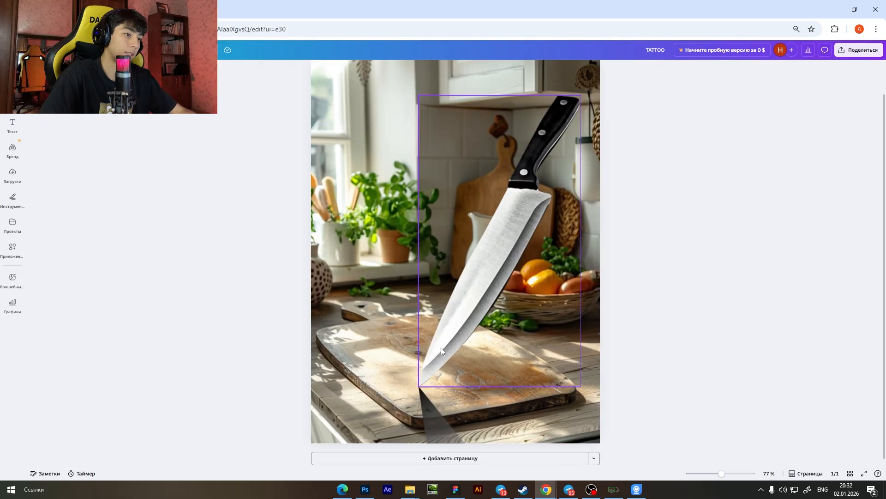
pyautogui.scroll(-3, 716, 296)
pyautogui.scroll(1, 666, 291)
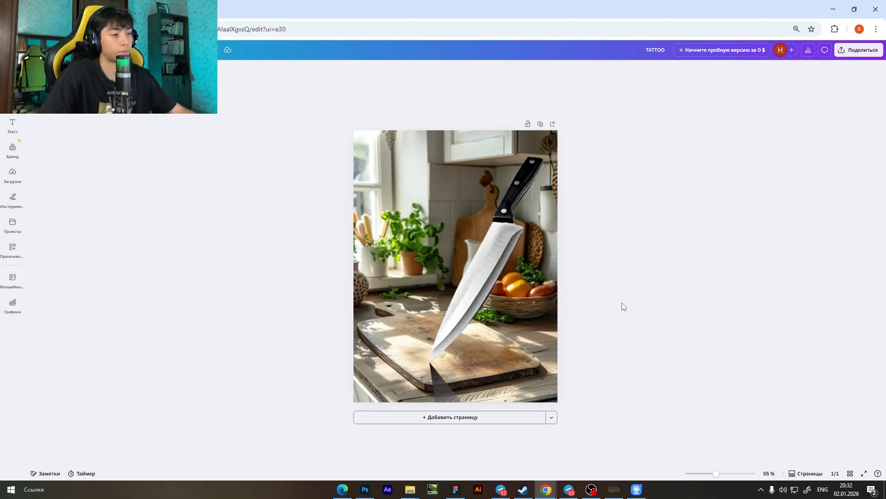
pyautogui.scroll(2, 577, 365)
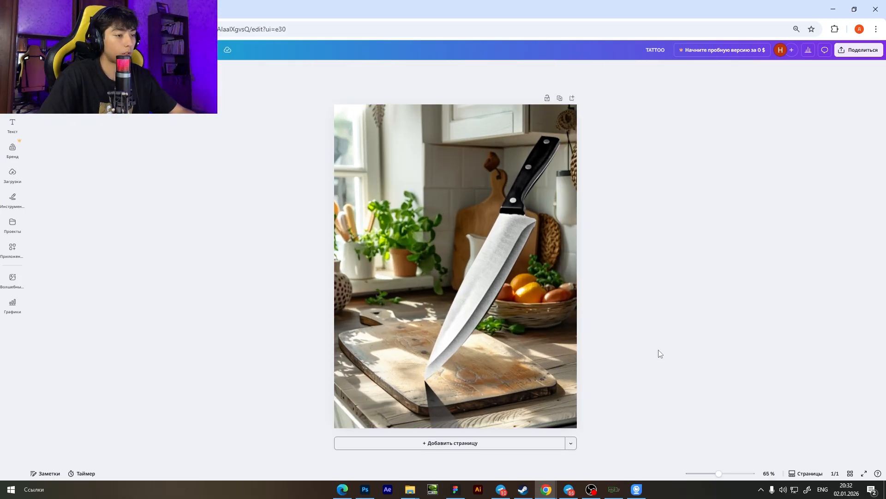
pyautogui.scroll(-1, 660, 352)
pyautogui.scroll(1, 588, 350)
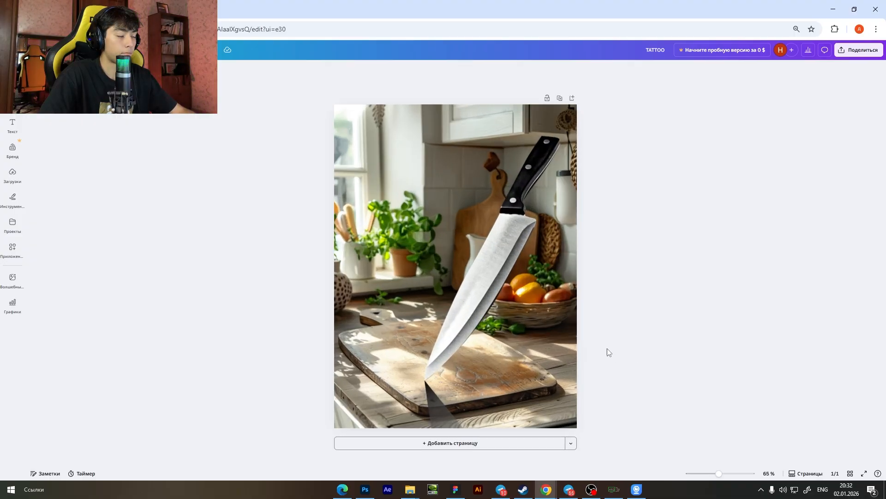
pyautogui.scroll(4, 431, 394)
pyautogui.scroll(-4, 461, 408)
pyautogui.scroll(3, 460, 408)
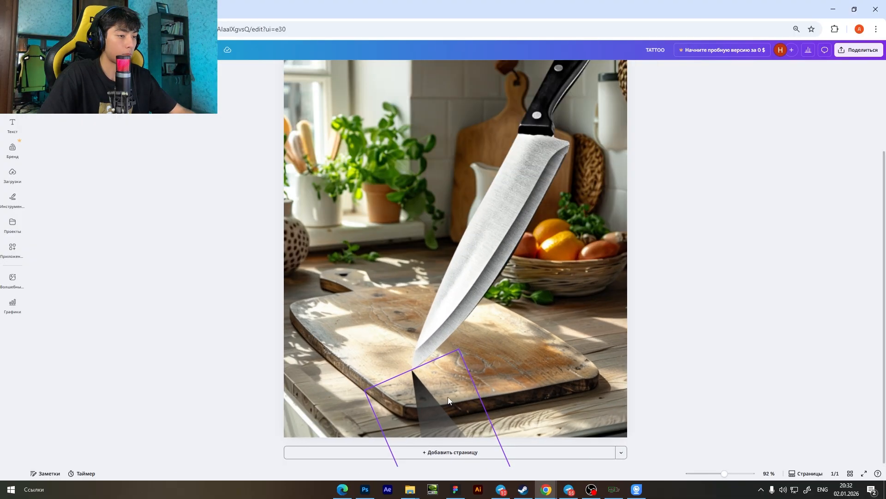
# Delete the triangular gradient shadow below the knife's tip.
pyautogui.click(421, 416)
pyautogui.moveTo(421, 415); pyautogui.dragTo(390, 193)
pyautogui.press('Delete')
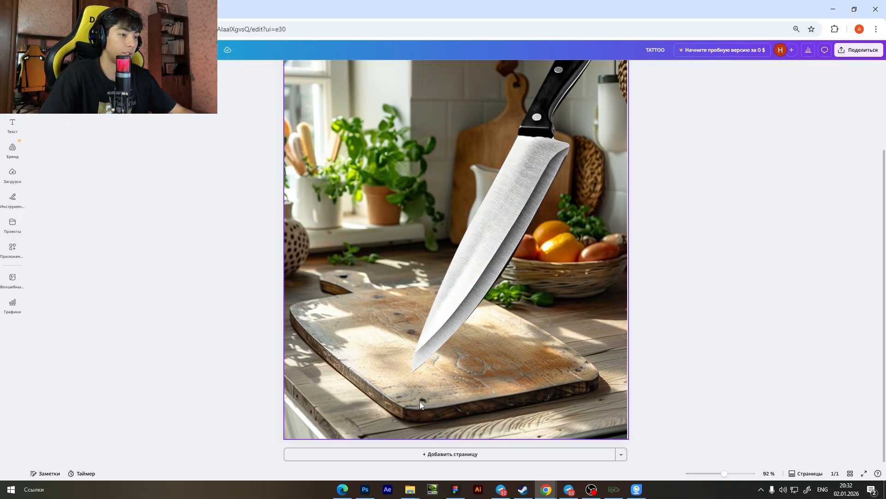
# Add a dark circle, flatten it into a thin ellipse and place it on the cutting board at the knife's tip.
pyautogui.scroll(-2, 432, 369)
pyautogui.scroll(4, 436, 369)
pyautogui.scroll(2, 437, 371)
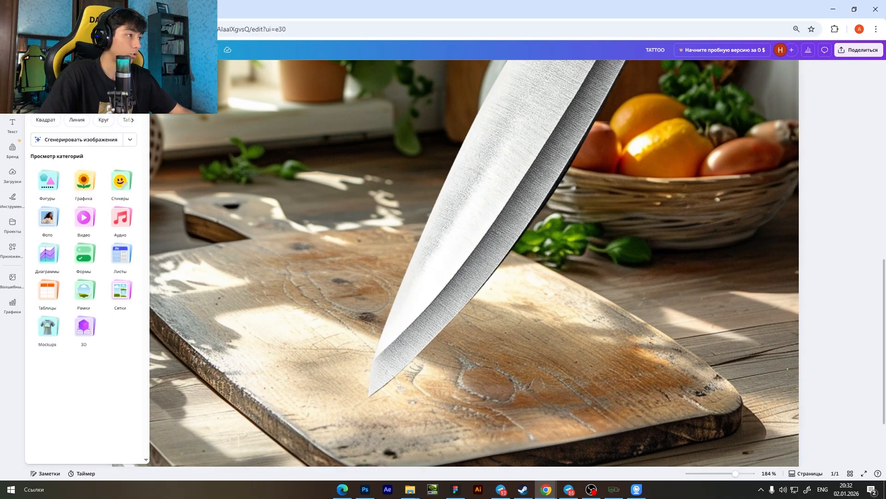
pyautogui.moveTo(16, 203)
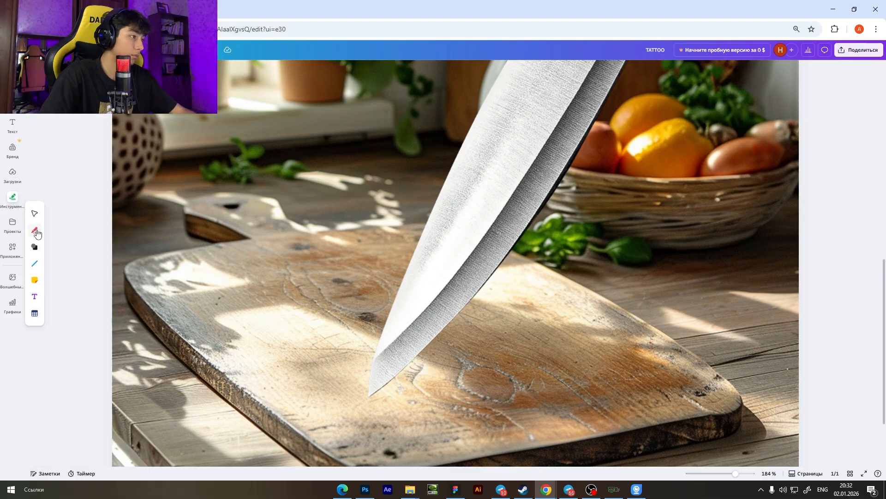
pyautogui.click(34, 247)
pyautogui.click(54, 251)
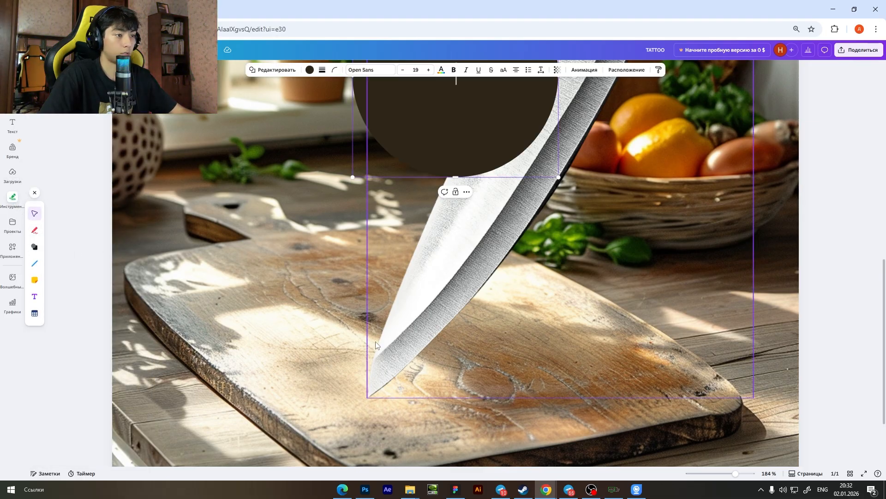
pyautogui.scroll(-5, 347, 340)
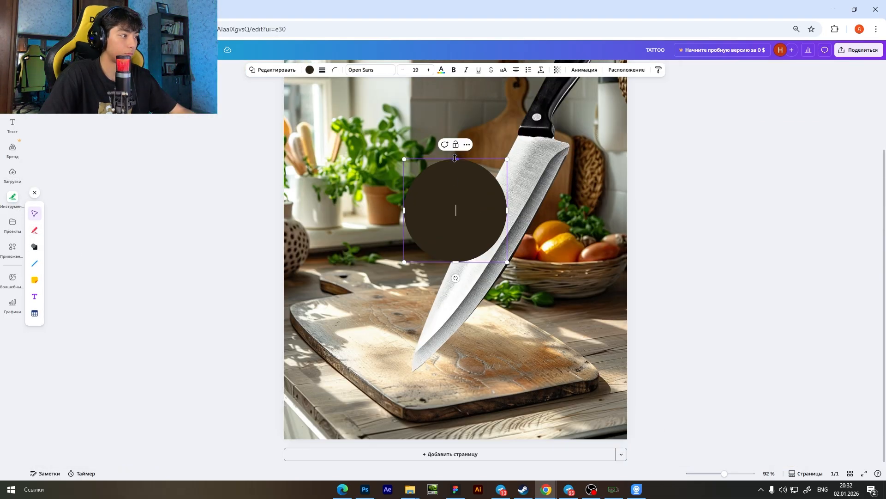
pyautogui.moveTo(455, 158); pyautogui.dragTo(453, 241)
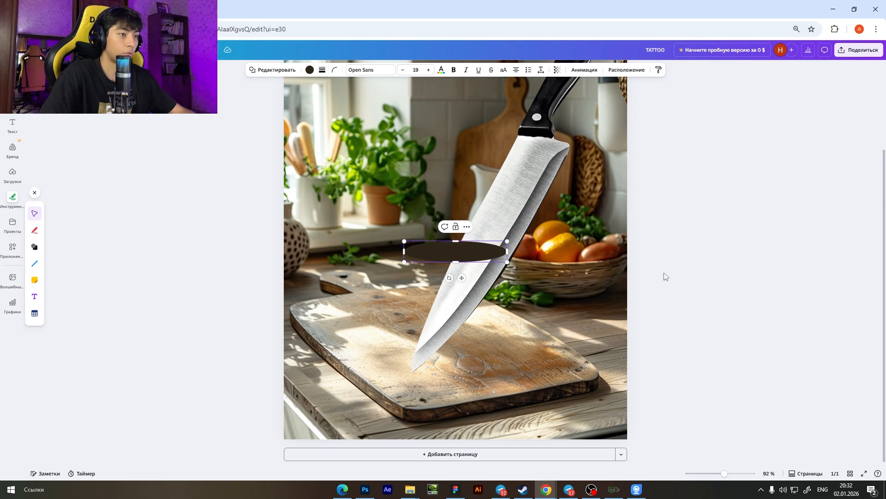
pyautogui.moveTo(464, 243); pyautogui.dragTo(433, 366)
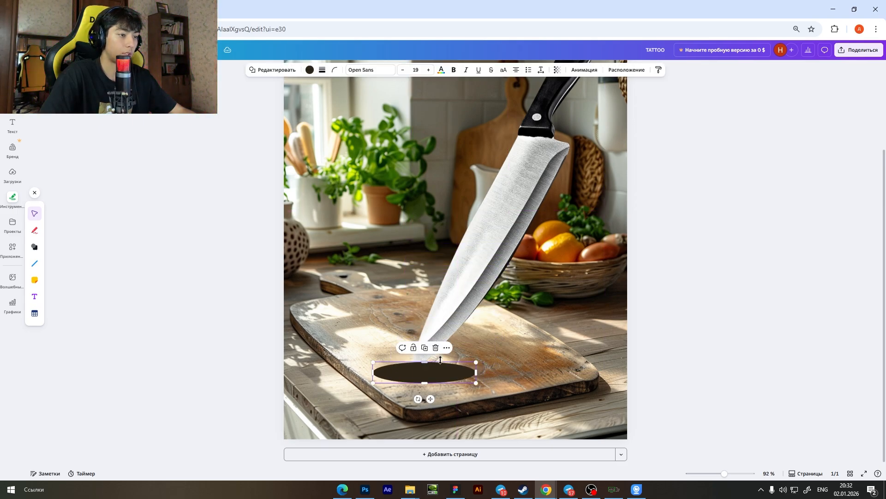
# Bring the knife in front of the dark ellipse so that its tip overlaps the shape.
pyautogui.scroll(2, 464, 298)
pyautogui.click(464, 297)
pyautogui.press('Delete')
pyautogui.hotkey('ctrl', 'z')
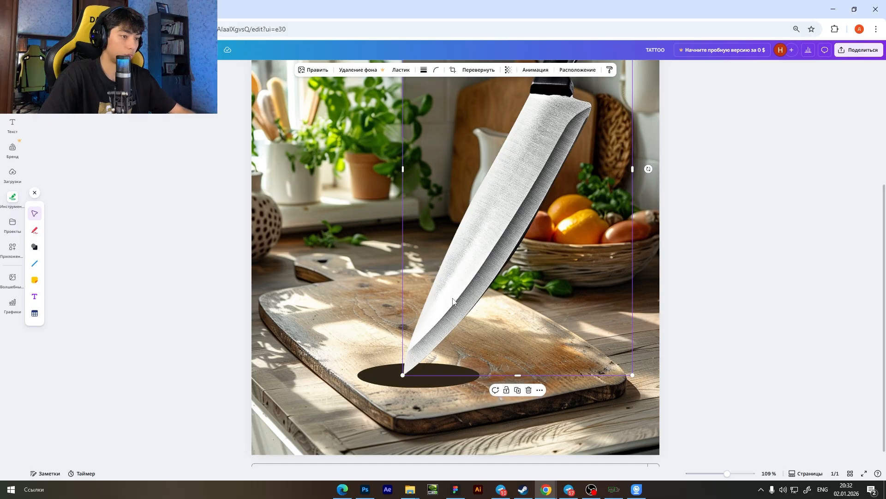
# Narrow the dark ellipse so that it sits closely around the knife's tip.
pyautogui.click(444, 380)
pyautogui.moveTo(479, 375); pyautogui.dragTo(422, 375)
pyautogui.scroll(-5, 422, 375)
pyautogui.scroll(6, 423, 378)
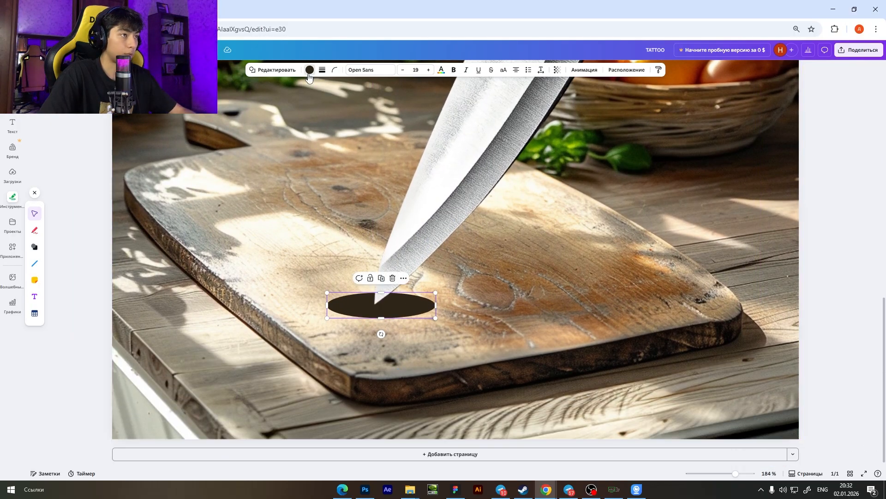
# Make the dark ellipse semi-transparent so that it reads as a soft shadow on the cutting board.
pyautogui.click(309, 71)
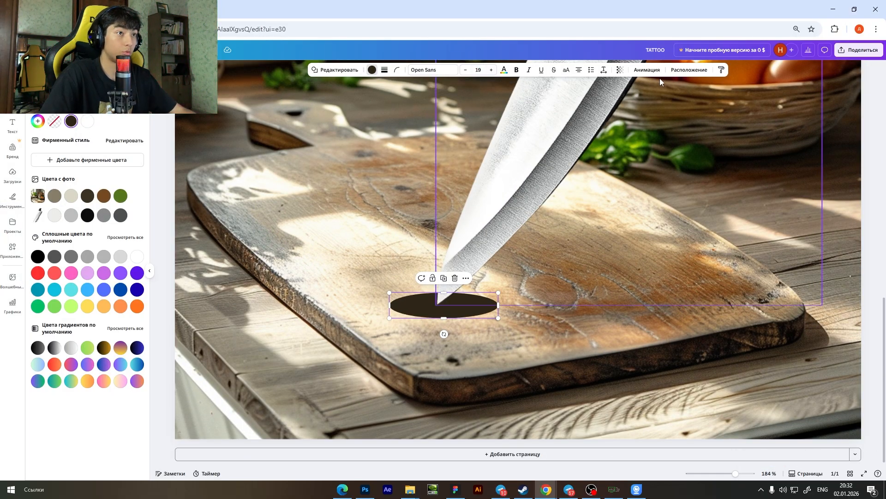
pyautogui.click(620, 70)
pyautogui.moveTo(612, 98); pyautogui.dragTo(601, 104)
pyautogui.click(877, 259)
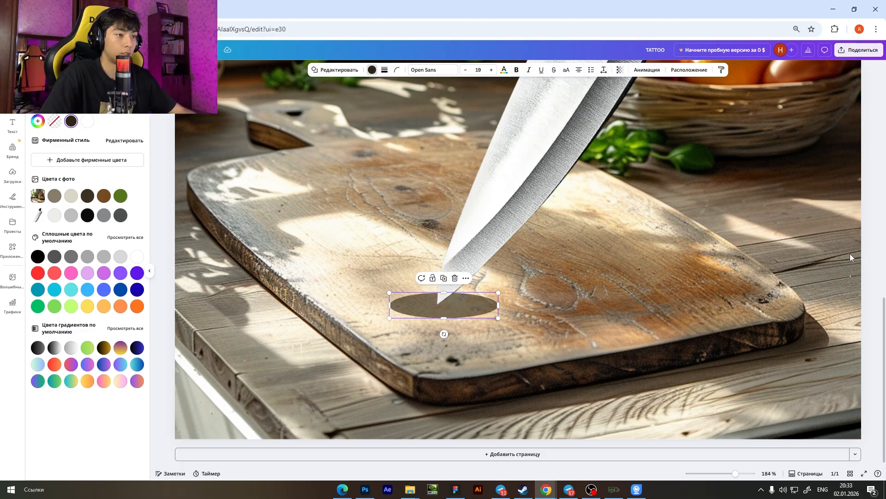
pyautogui.scroll(-5, 850, 253)
pyautogui.click(708, 252)
pyautogui.click(681, 255)
pyautogui.scroll(-1, 655, 256)
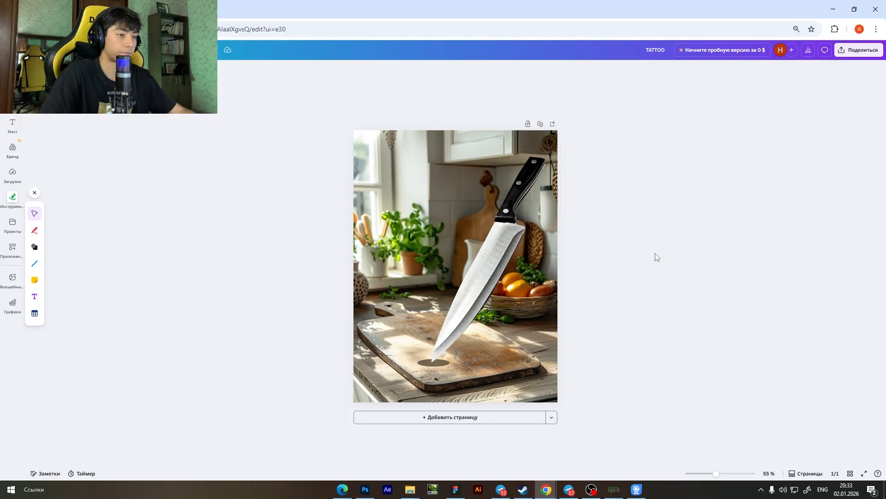
pyautogui.scroll(1, 598, 294)
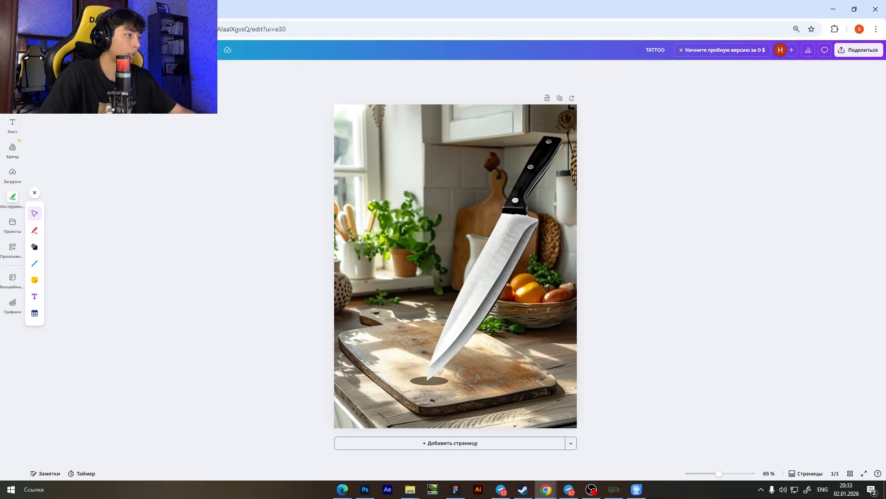
pyautogui.scroll(1, 98, 141)
# Add the "TATTOO studio" text template, place it in the upper part of the image and scale it down slightly.
pyautogui.hotkey('ctrl', '+')
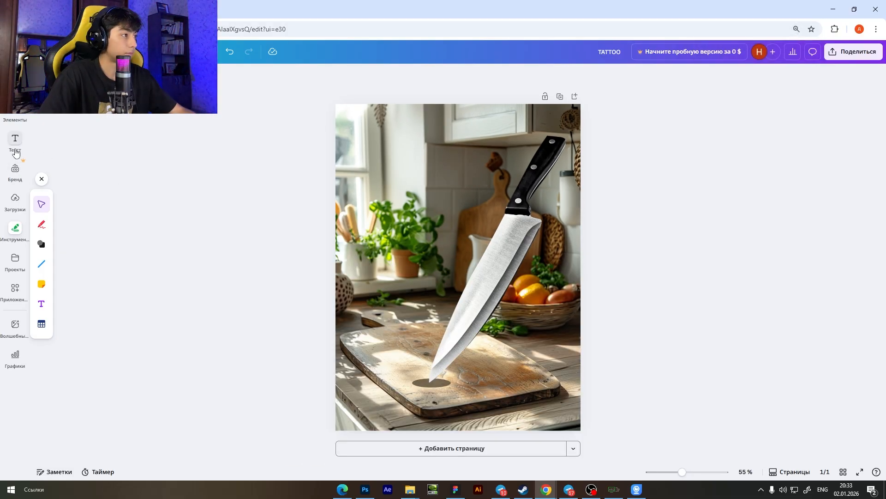
pyautogui.click(15, 147)
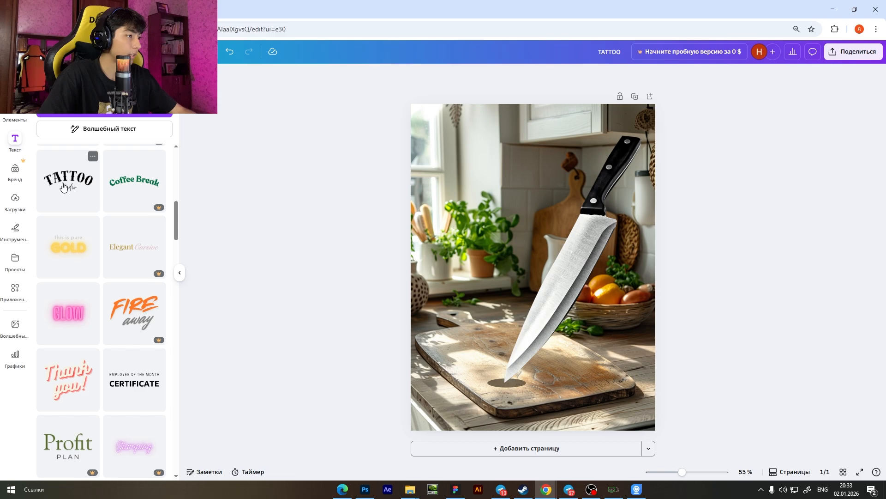
pyautogui.click(94, 184)
pyautogui.moveTo(526, 243); pyautogui.dragTo(511, 151)
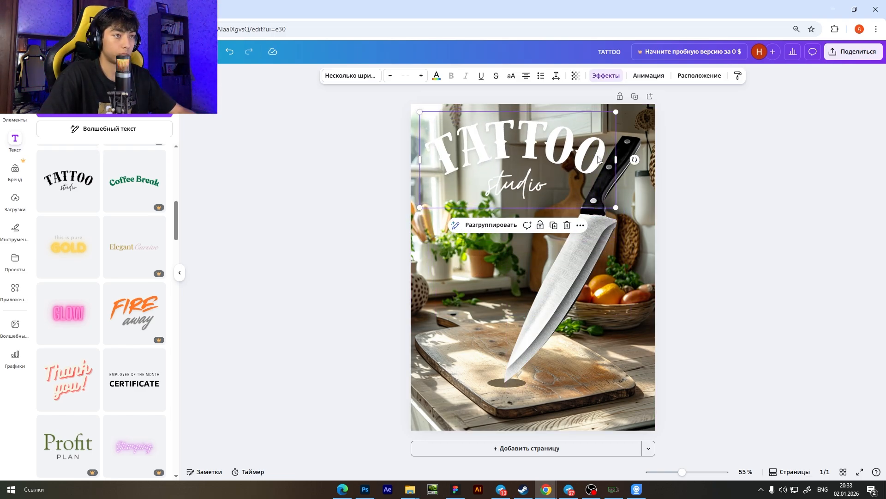
pyautogui.moveTo(617, 113); pyautogui.dragTo(596, 134)
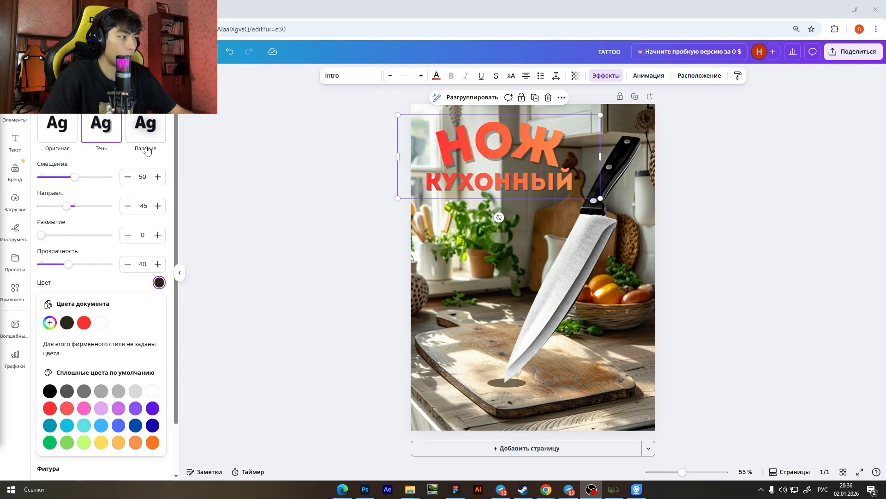
# Set the shadow effect of the "НОЖ КУХОННЫЙ" title to offset 49 and transparency 62.
pyautogui.click(75, 177)
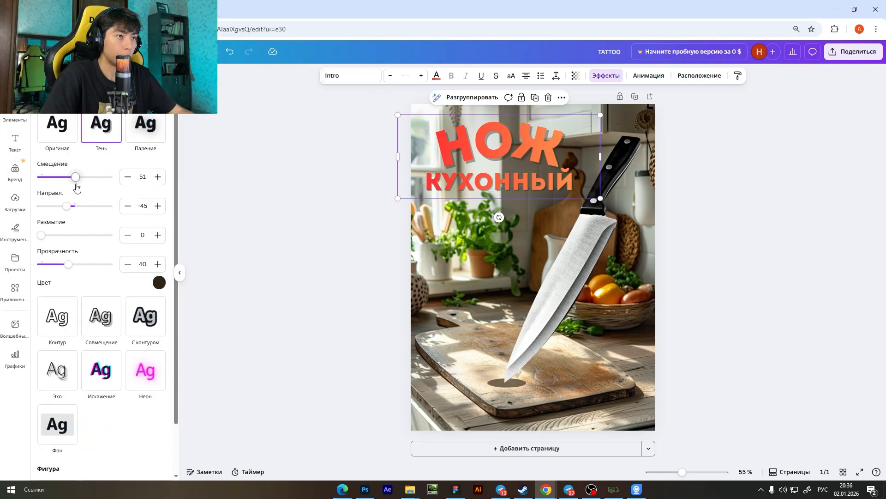
pyautogui.moveTo(75, 177); pyautogui.dragTo(66, 177)
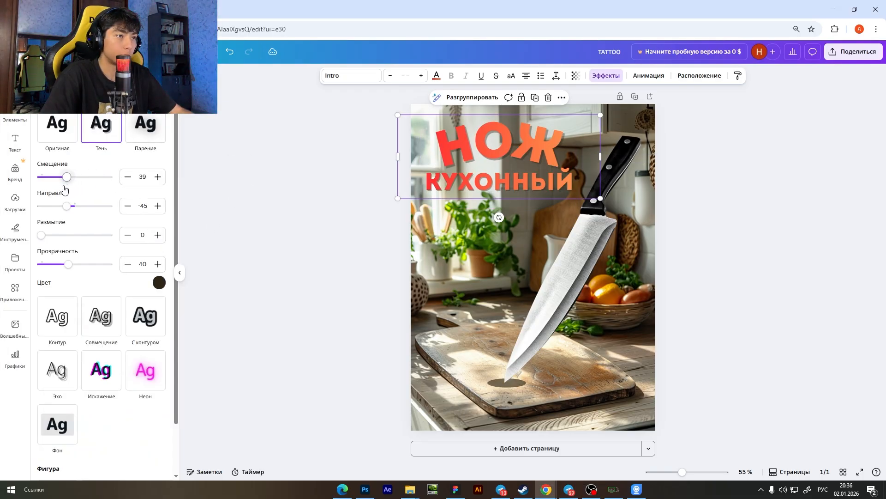
pyautogui.click(159, 282)
pyautogui.click(159, 282)
pyautogui.click(159, 282)
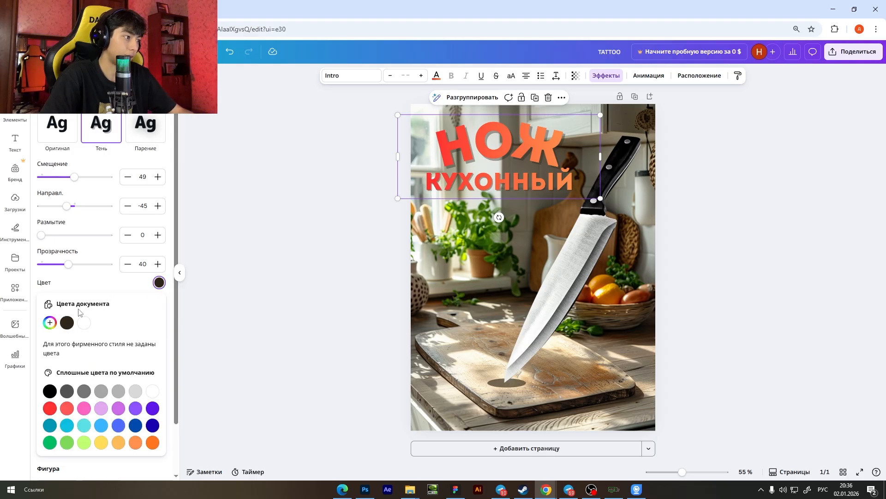
pyautogui.click(159, 282)
pyautogui.moveTo(69, 264); pyautogui.dragTo(77, 271)
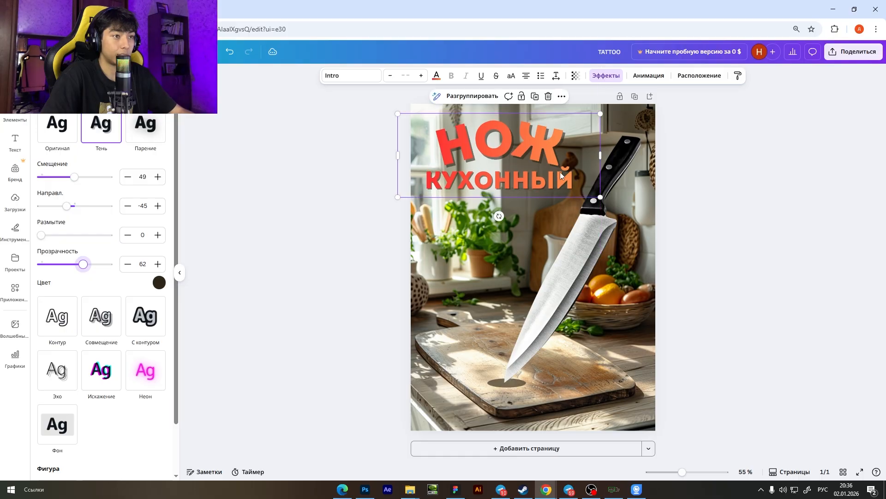
# Enlarge the "НОЖ КУХОННЫЙ" title slightly and keep it beside the knife's handle.
pyautogui.moveTo(599, 197); pyautogui.dragTo(612, 199)
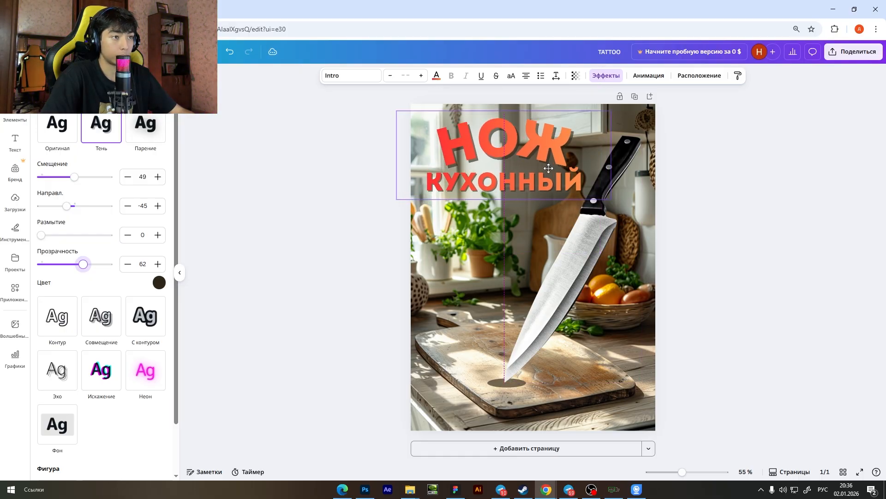
pyautogui.click(724, 209)
pyautogui.scroll(-2, 698, 202)
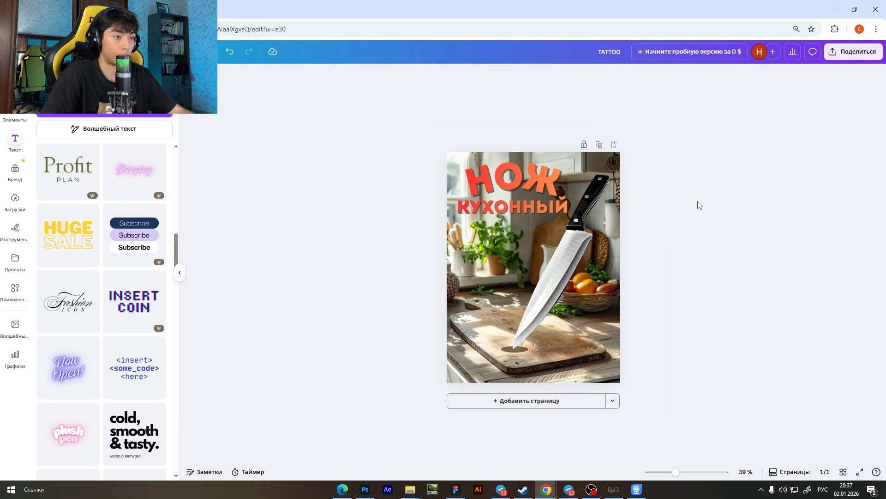
# Examine how the title, the knife and its shadow work together in the whole composition.
pyautogui.scroll(1, 683, 284)
pyautogui.scroll(1, 696, 298)
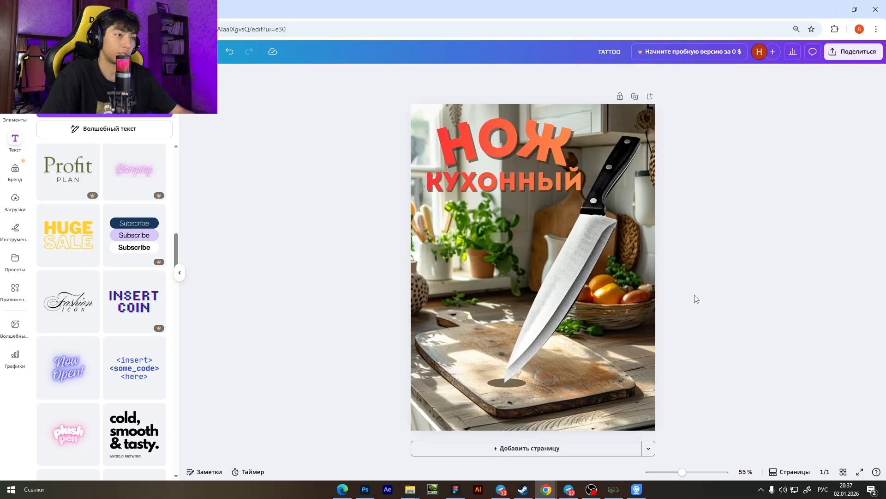
pyautogui.scroll(-1, 696, 299)
pyautogui.scroll(1, 696, 298)
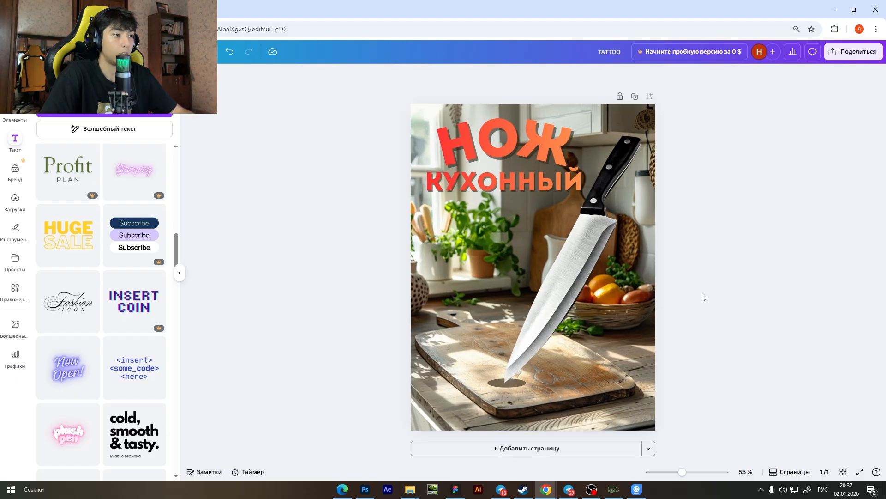
pyautogui.scroll(-1, 704, 297)
pyautogui.scroll(1, 704, 296)
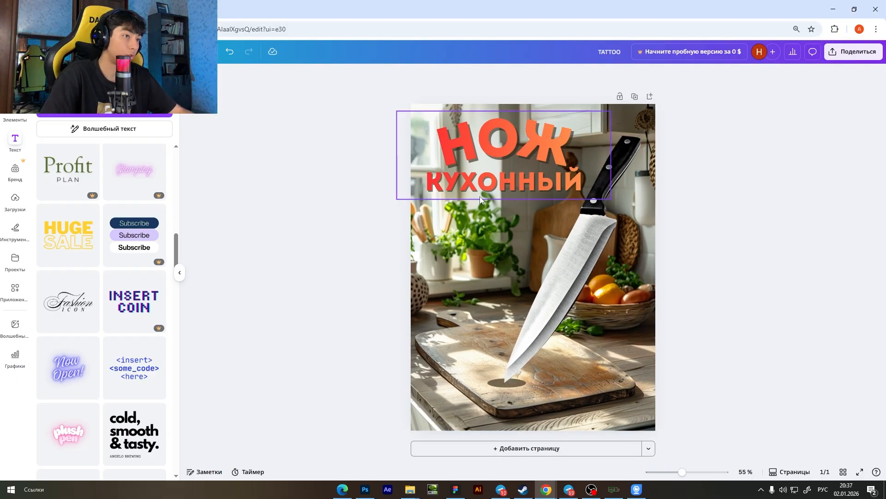
pyautogui.click(527, 153)
pyautogui.click(312, 162)
pyautogui.scroll(-1, 663, 204)
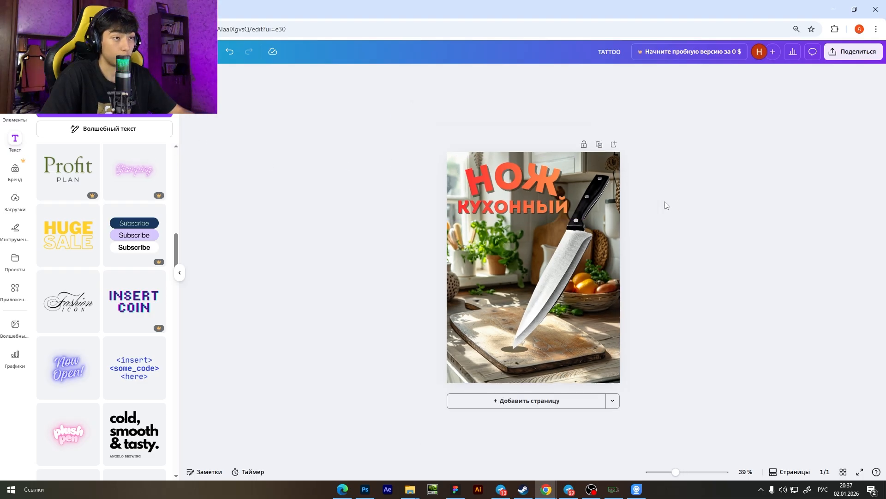
pyautogui.scroll(1, 680, 302)
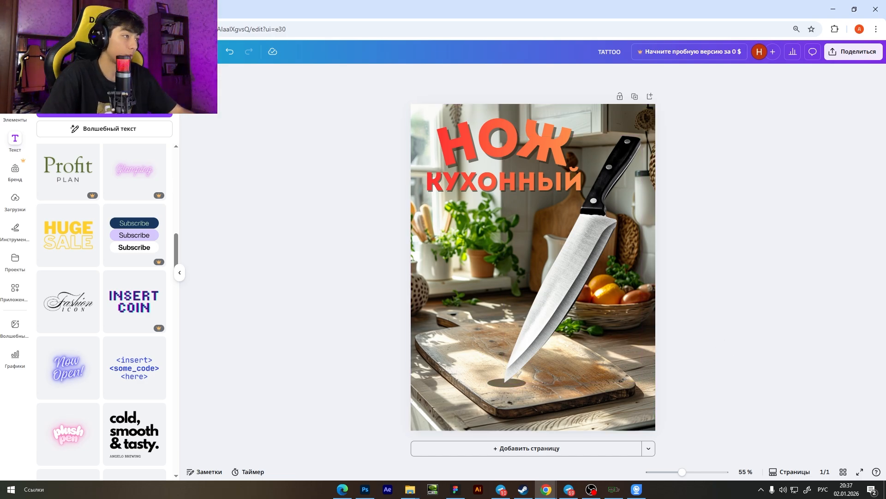
# Add a rounded rectangle, resize it into a wide bar and place it below the "КУХОННЫЙ" line.
pyautogui.click(23, 226)
pyautogui.click(44, 247)
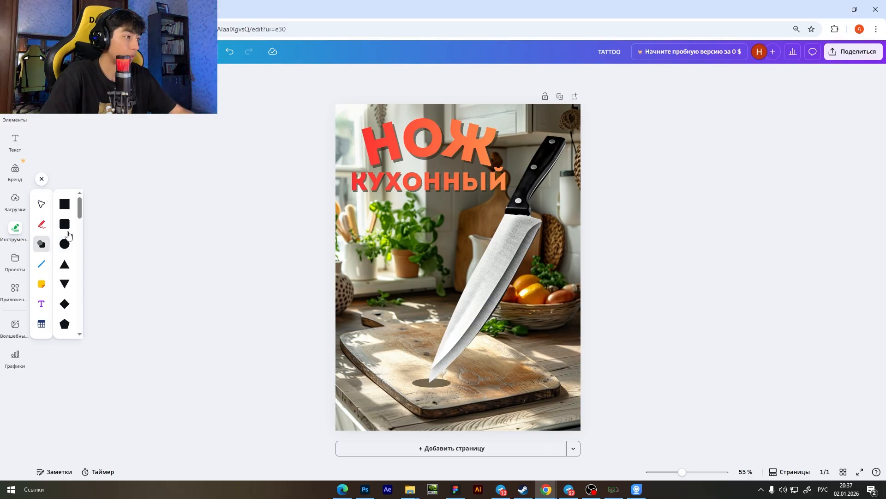
pyautogui.click(65, 224)
pyautogui.moveTo(458, 264)
pyautogui.mouseDown()
pyautogui.moveTo(389, 257)
pyautogui.moveTo(471, 256)
pyautogui.mouseUp()
pyautogui.moveTo(416, 290); pyautogui.dragTo(428, 253)
pyautogui.moveTo(472, 236); pyautogui.dragTo(477, 237)
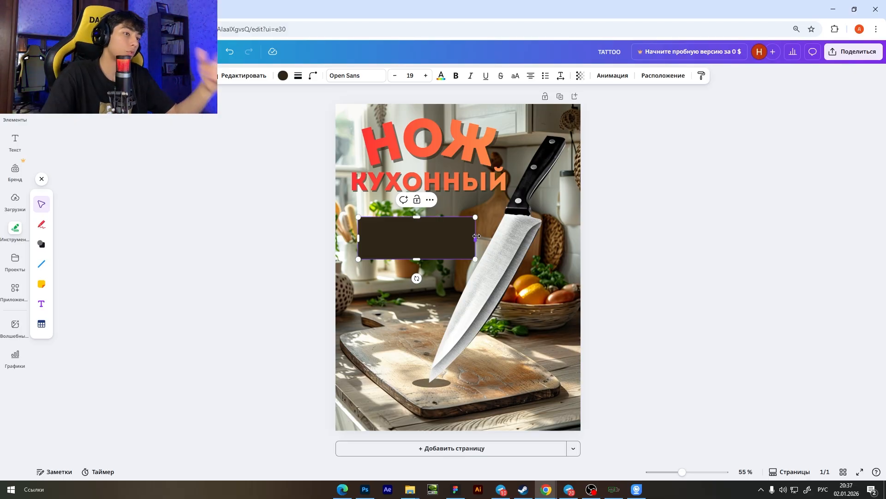
pyautogui.click(623, 277)
pyautogui.moveTo(407, 236); pyautogui.dragTo(400, 237)
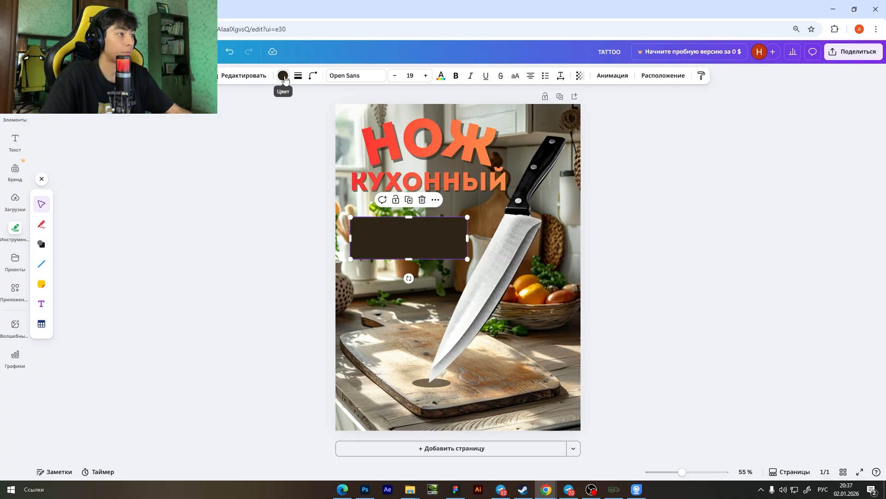
# Fill the rounded rectangle with the default red-to-orange gradient.
pyautogui.click(283, 76)
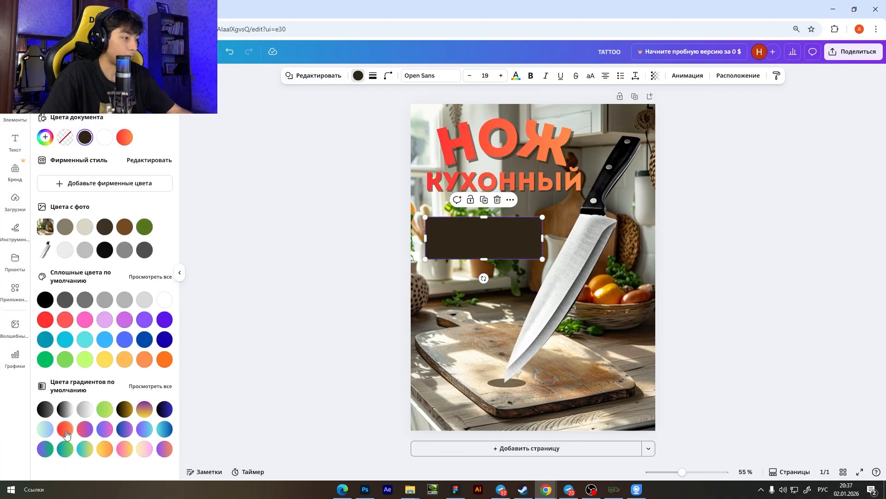
pyautogui.click(66, 434)
pyautogui.click(270, 332)
pyautogui.click(698, 298)
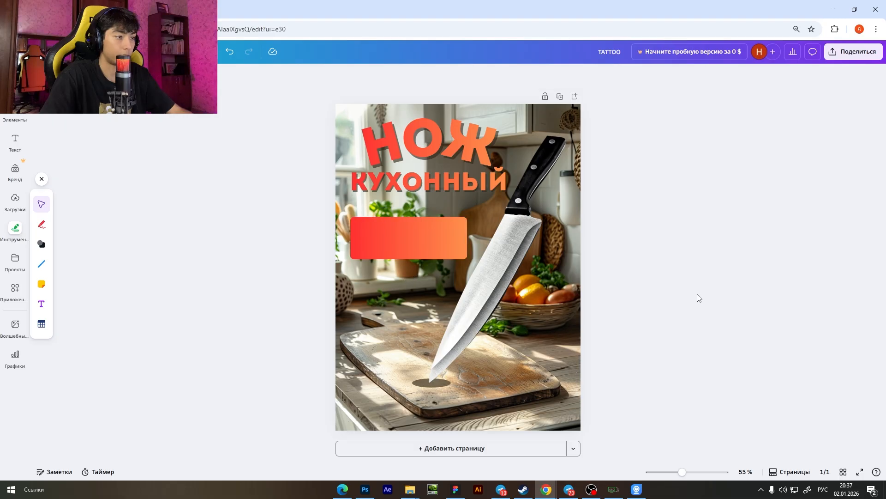
# Add a "Характеристики" text line, place it in the upper part of the gradient bar and narrow its text box.
pyautogui.click(432, 251)
pyautogui.scroll(3, 448, 258)
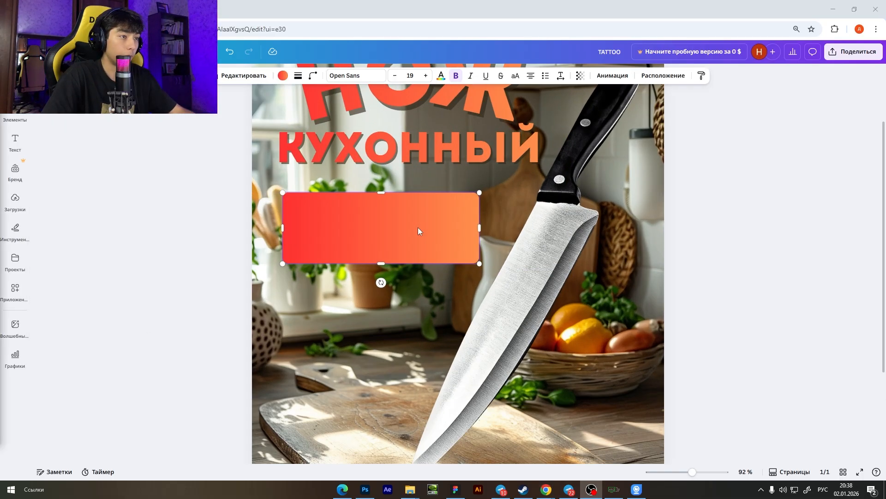
pyautogui.scroll(2, 415, 236)
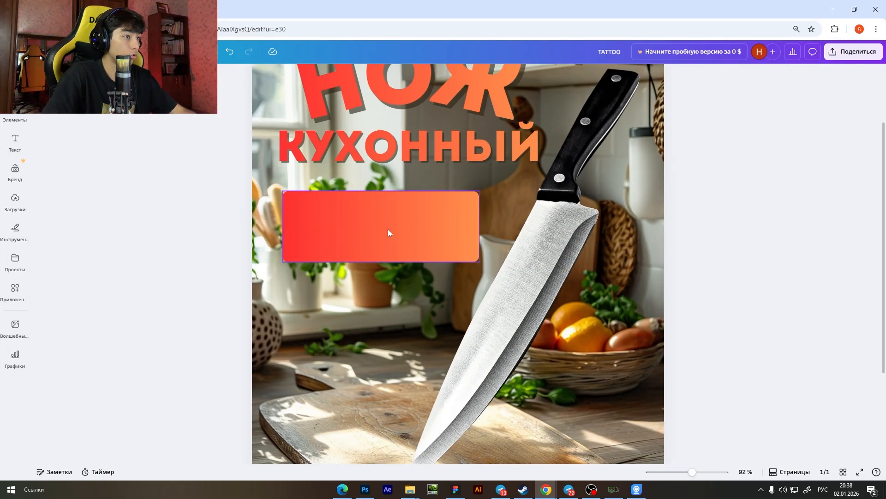
pyautogui.press('t')
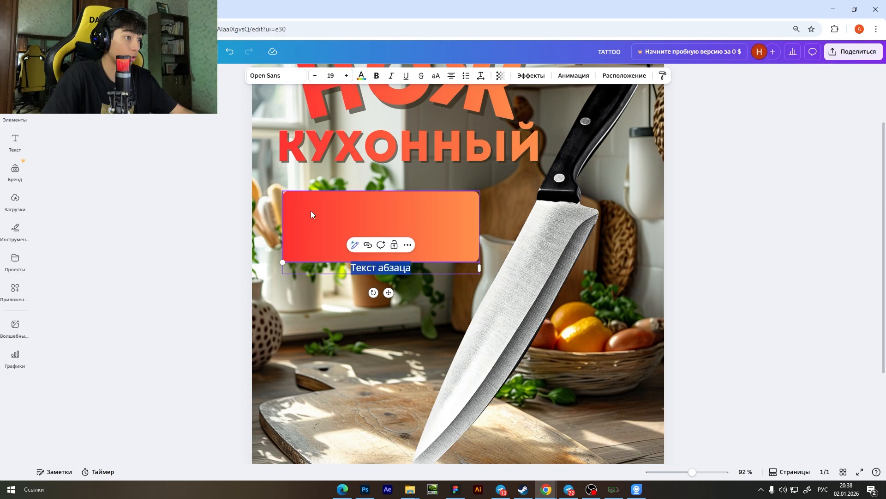
pyautogui.tripleClick(408, 268)
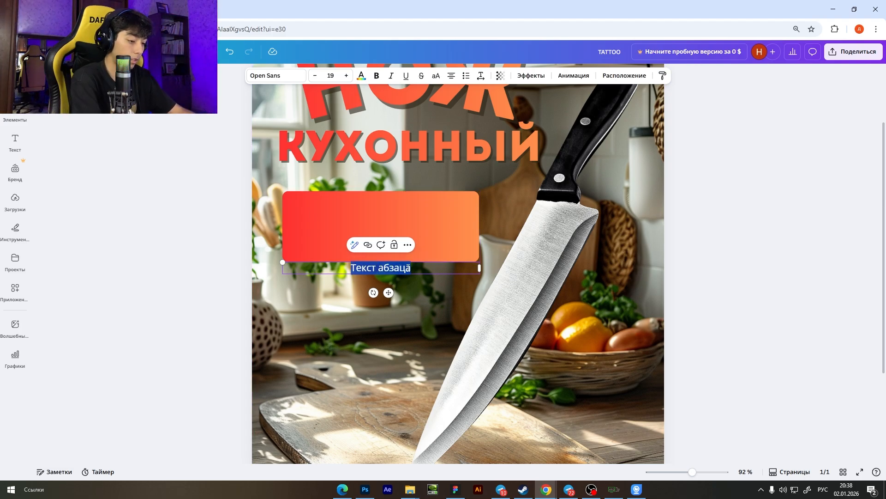
pyautogui.write('Характ')
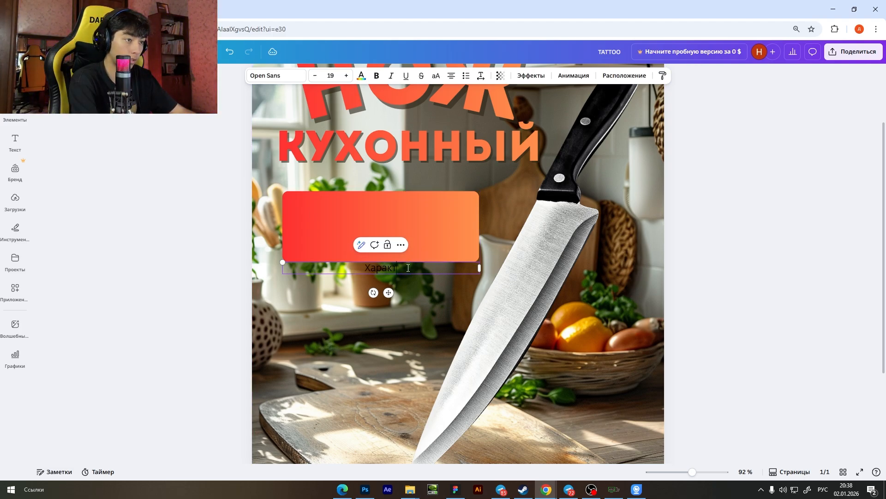
pyautogui.write('еристики')
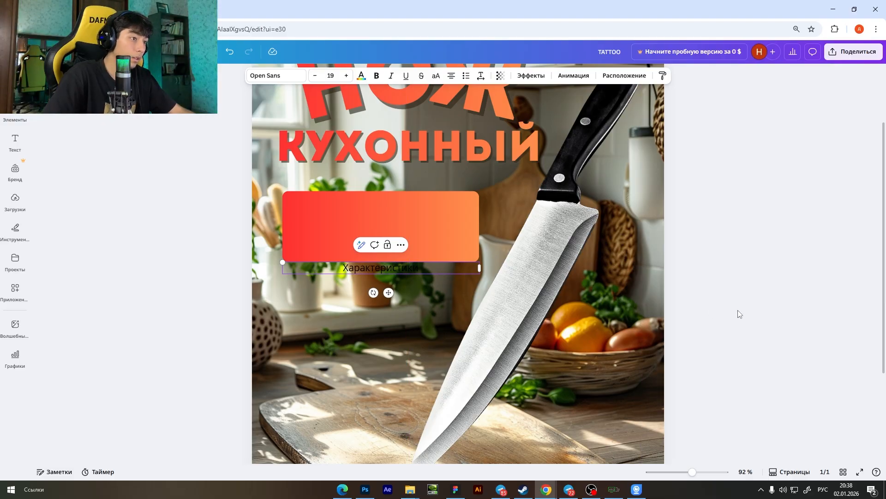
pyautogui.moveTo(395, 271); pyautogui.dragTo(370, 207)
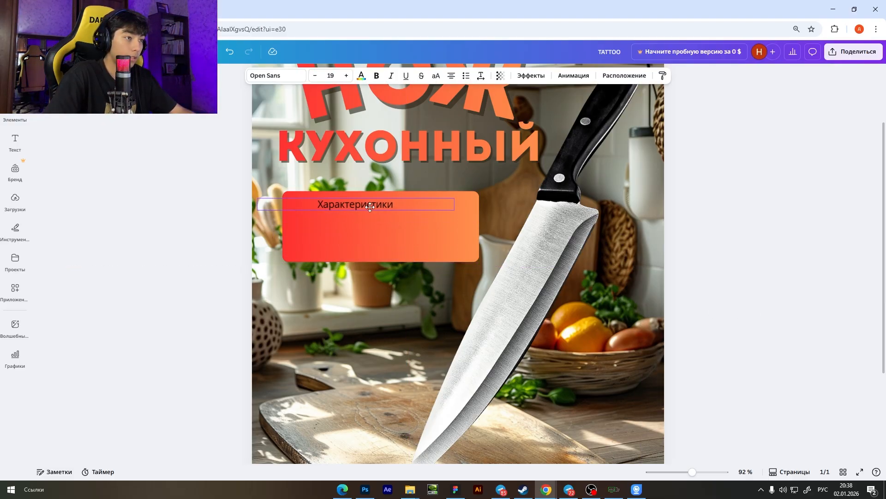
pyautogui.moveTo(455, 204); pyautogui.dragTo(339, 208)
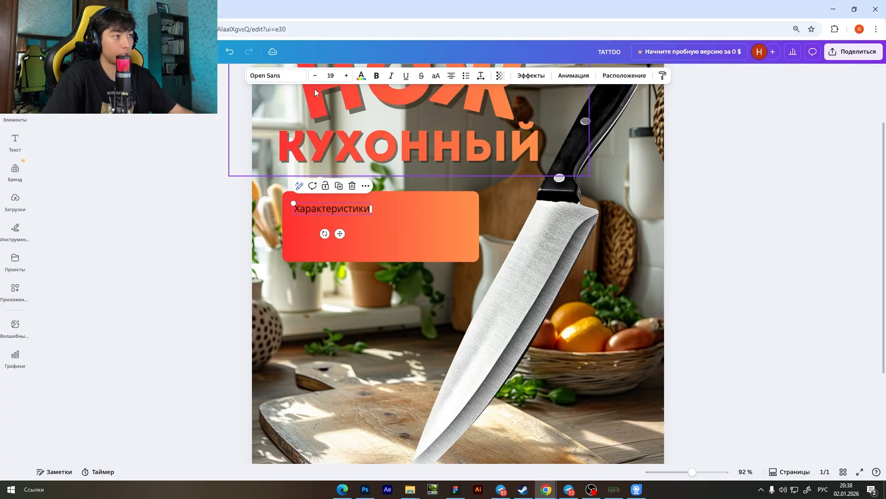
# Colour the "Характеристики" text white and enlarge it to size 25,5.
pyautogui.click(361, 77)
pyautogui.click(101, 140)
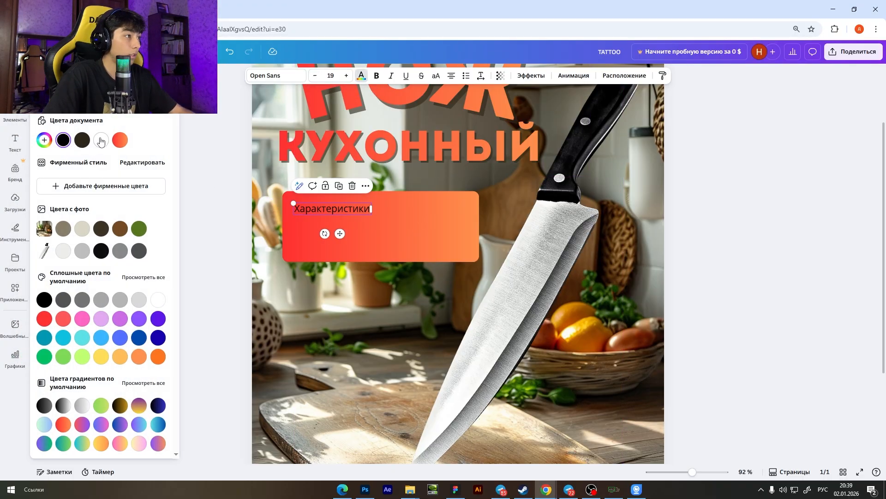
pyautogui.moveTo(373, 208); pyautogui.dragTo(434, 195)
pyautogui.hotkey('ctrl', 'z')
pyautogui.scroll(1, 371, 204)
pyautogui.scroll(2, 370, 203)
pyautogui.scroll(-6, 456, 200)
pyautogui.scroll(1, 456, 200)
# Change the font of the "Характеристики" text to Roboto in the bold (Жирный) style.
pyautogui.click(388, 220)
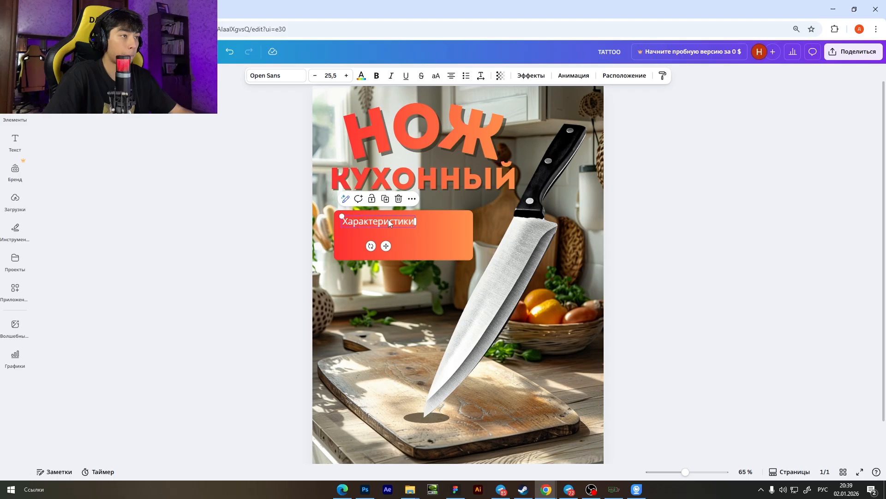
pyautogui.click(270, 76)
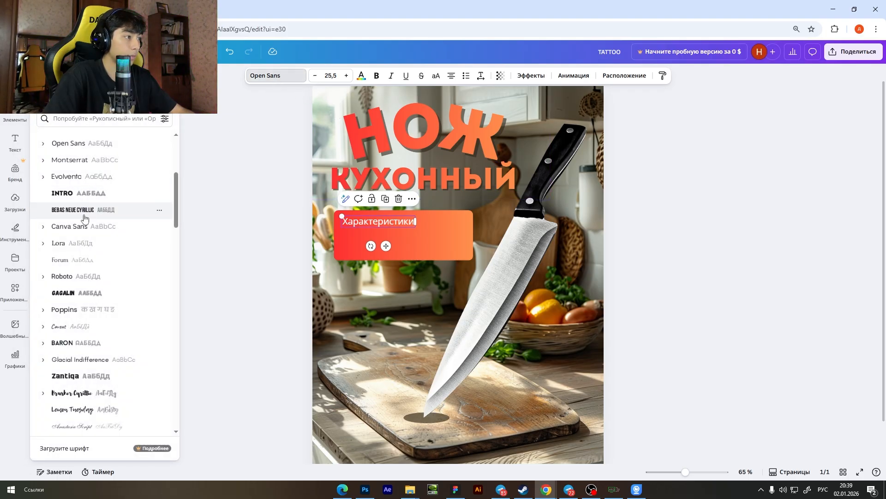
pyautogui.click(83, 279)
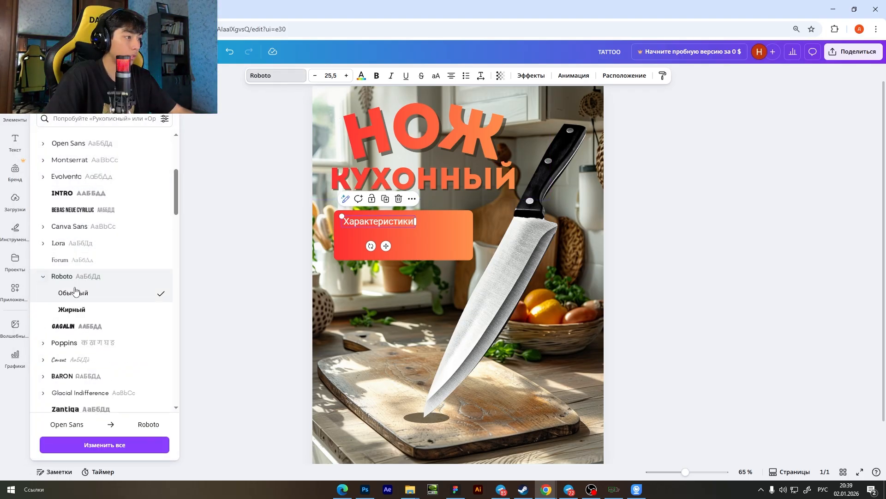
pyautogui.click(92, 309)
pyautogui.click(392, 222)
pyautogui.click(728, 243)
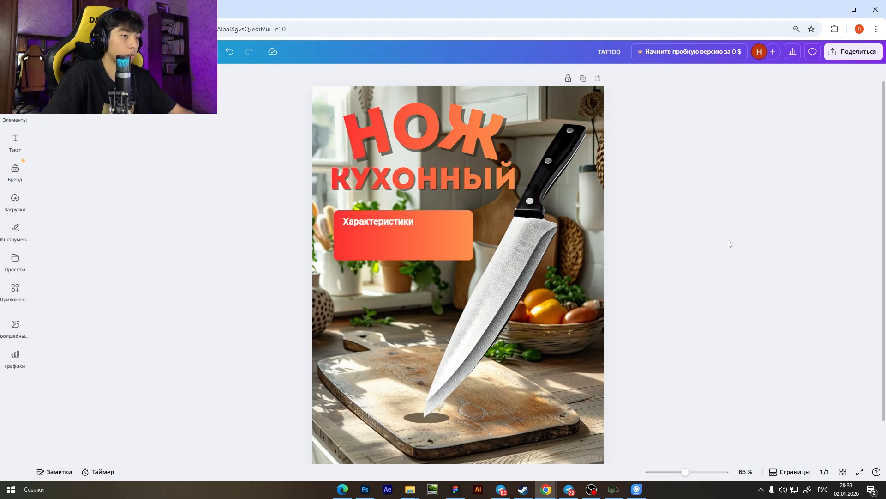
# Switch the "Характеристики" text to the regular (Обычный) style of Roboto.
pyautogui.scroll(-3, 419, 201)
pyautogui.scroll(3, 406, 208)
pyautogui.click(383, 215)
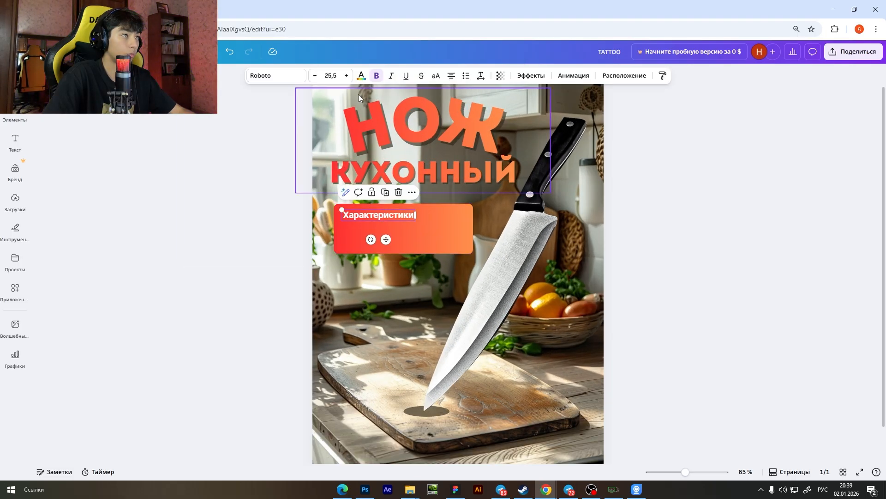
pyautogui.click(284, 78)
pyautogui.click(43, 277)
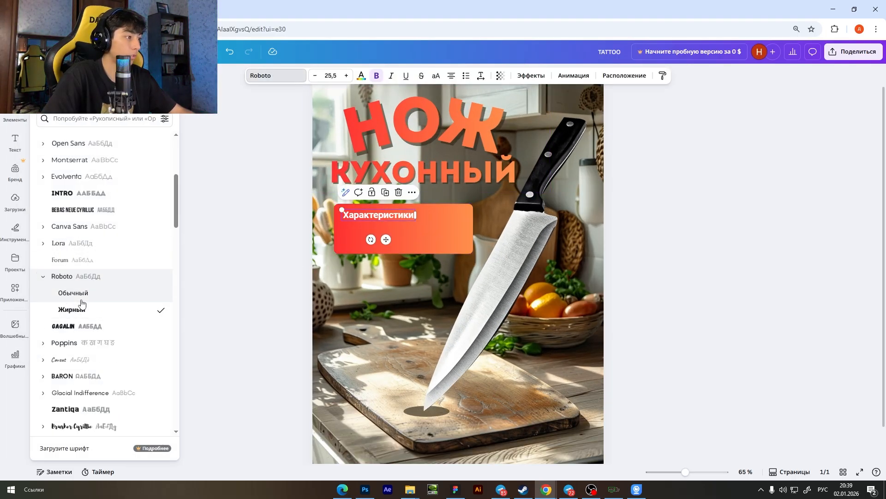
pyautogui.click(81, 295)
# Add a colon at the end of the "Характеристики" heading in the bar.
pyautogui.scroll(4, 436, 208)
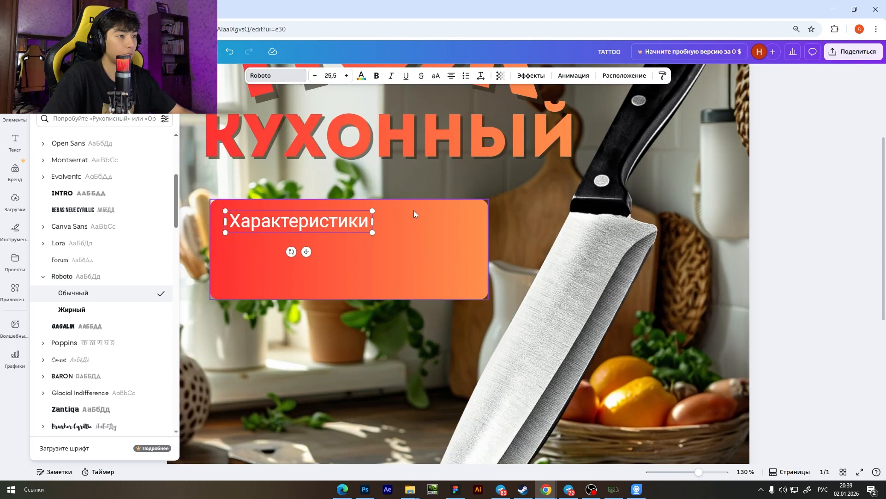
pyautogui.click(392, 221)
pyautogui.click(393, 222)
pyautogui.write(':')
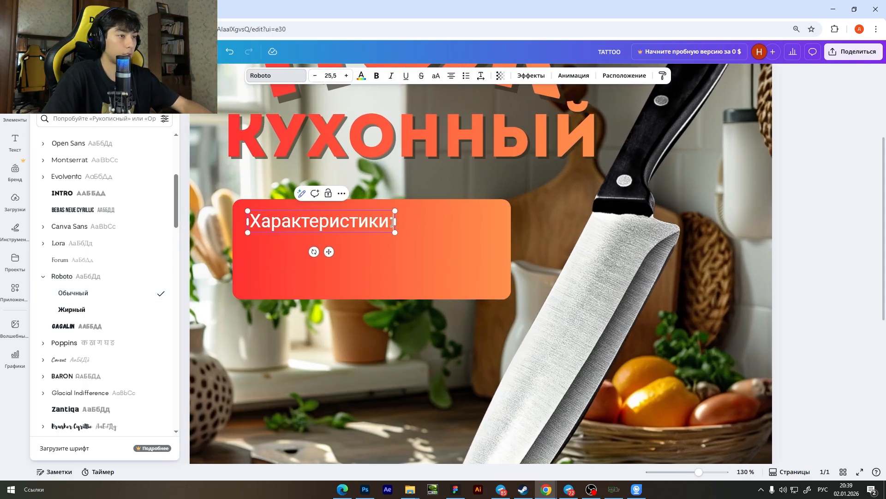
pyautogui.scroll(-4, 423, 244)
pyautogui.click(635, 266)
pyautogui.scroll(-3, 417, 254)
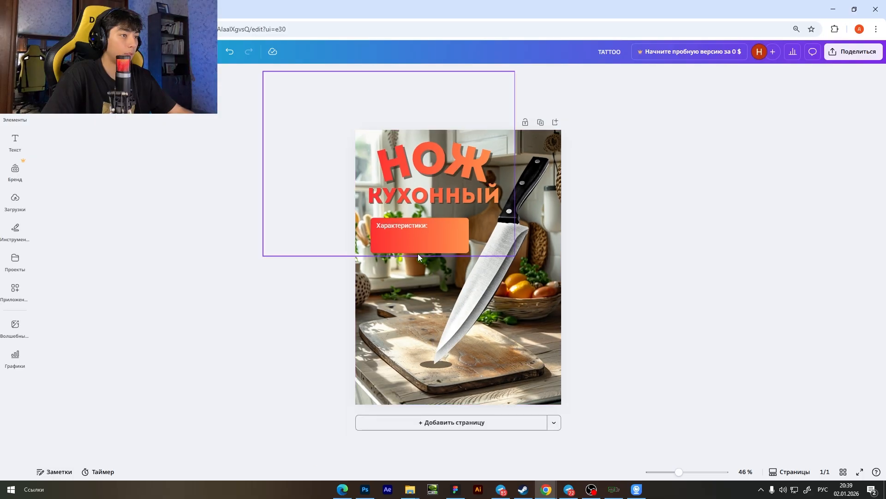
# Duplicate the "Характеристики:" line directly beneath itself and replace the copy's text with "– Острый".
pyautogui.scroll(2, 400, 211)
pyautogui.moveTo(398, 209); pyautogui.dragTo(397, 223)
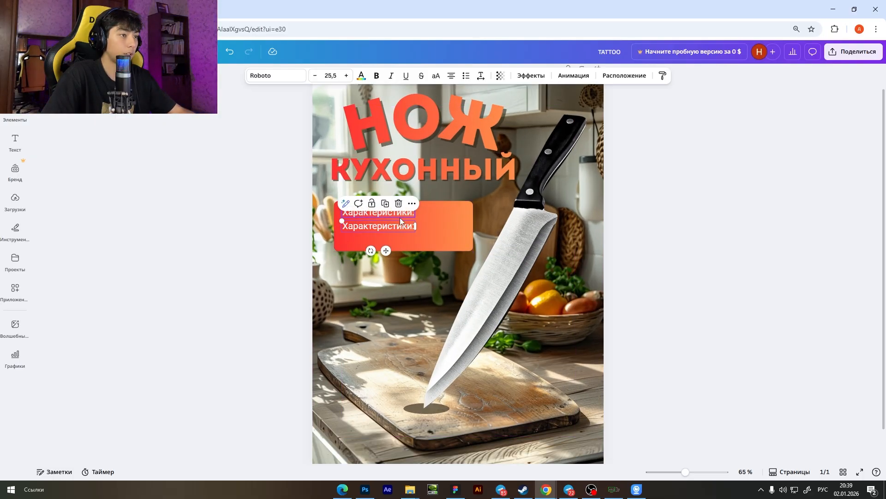
pyautogui.scroll(4, 399, 218)
pyautogui.doubleClick(326, 238)
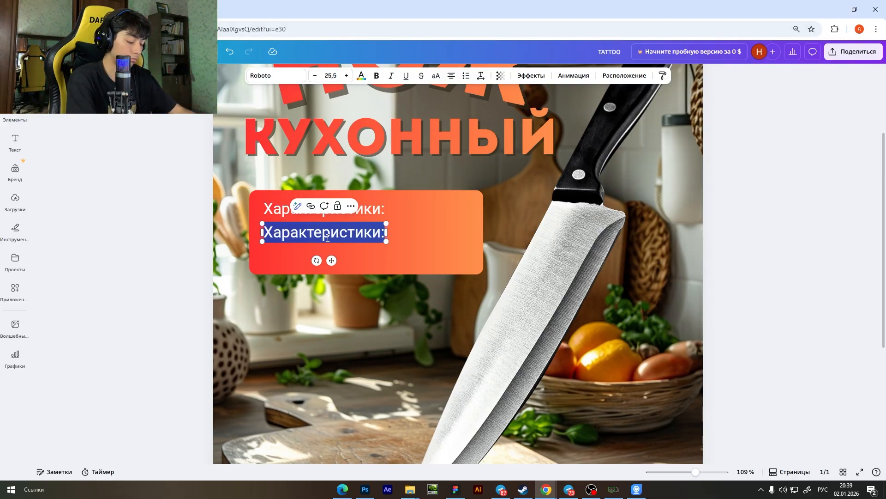
pyautogui.write('Острый')
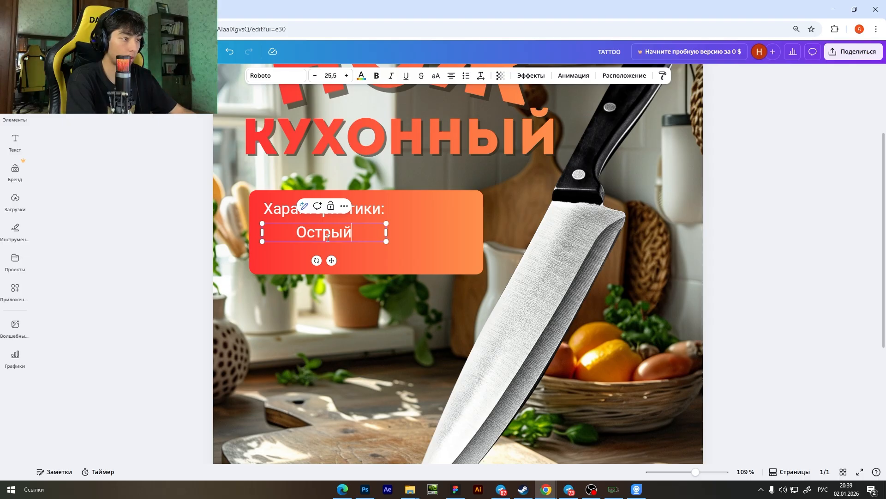
pyautogui.click(291, 233)
pyautogui.write('–')
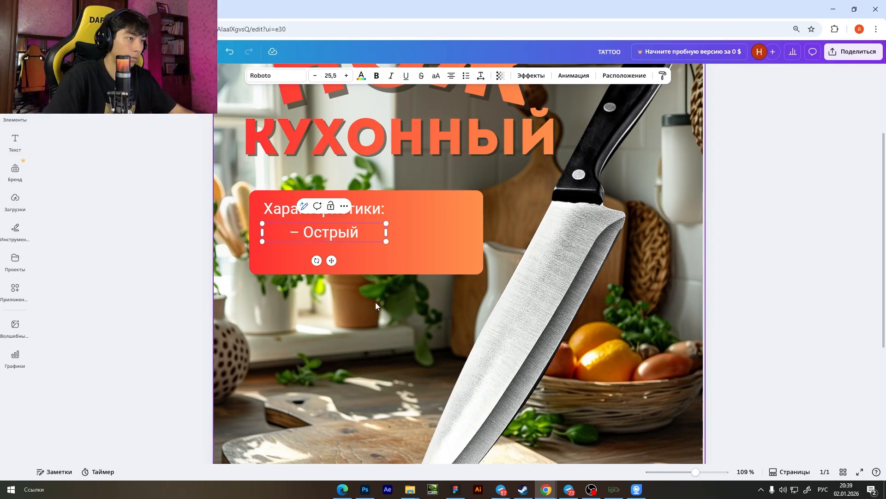
pyautogui.click(375, 303)
# Left-align the "– Острый" line with the heading, duplicate it below and change the copy's text to "– Не ржавеющий".
pyautogui.moveTo(342, 231); pyautogui.dragTo(314, 256)
pyautogui.doubleClick(314, 256)
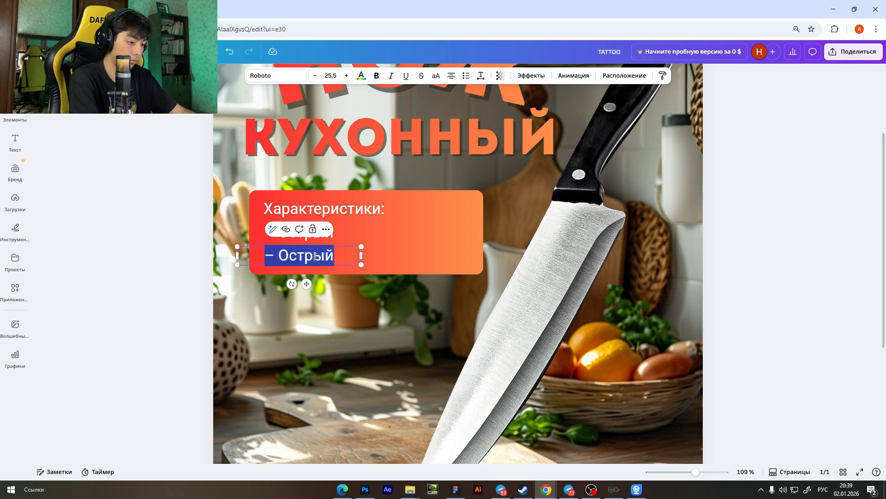
pyautogui.write('Не')
pyautogui.press('BackSpace')
pyautogui.press('BackSpace')
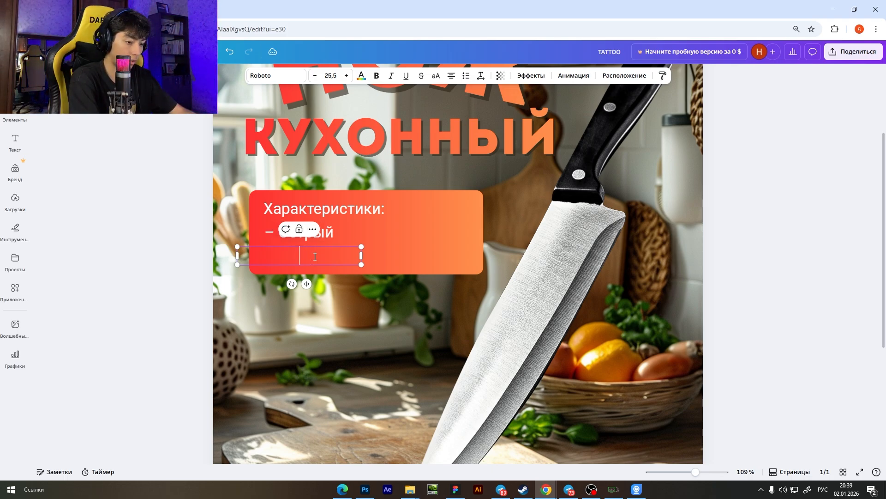
pyautogui.write('-')
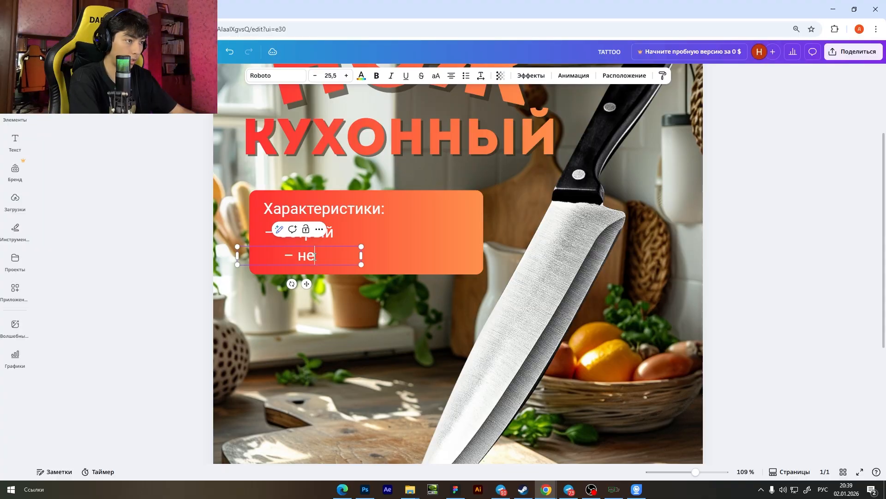
pyautogui.write(' Не р')
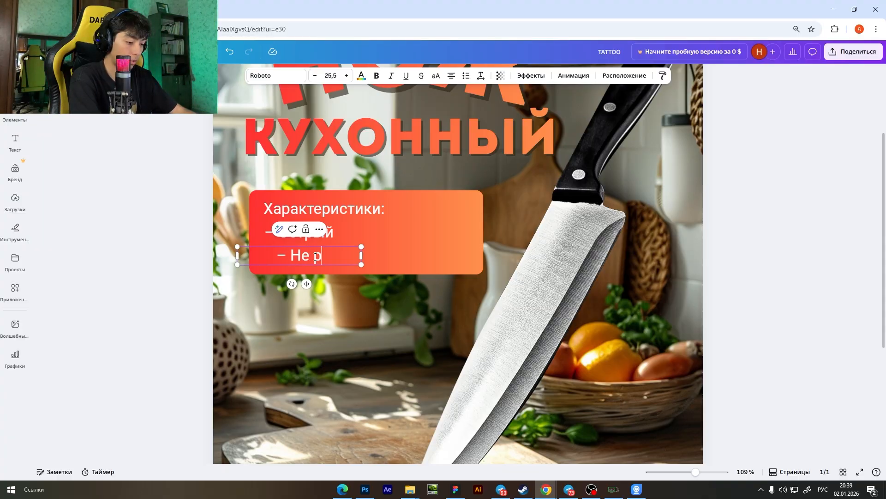
pyautogui.write('жавеюз')
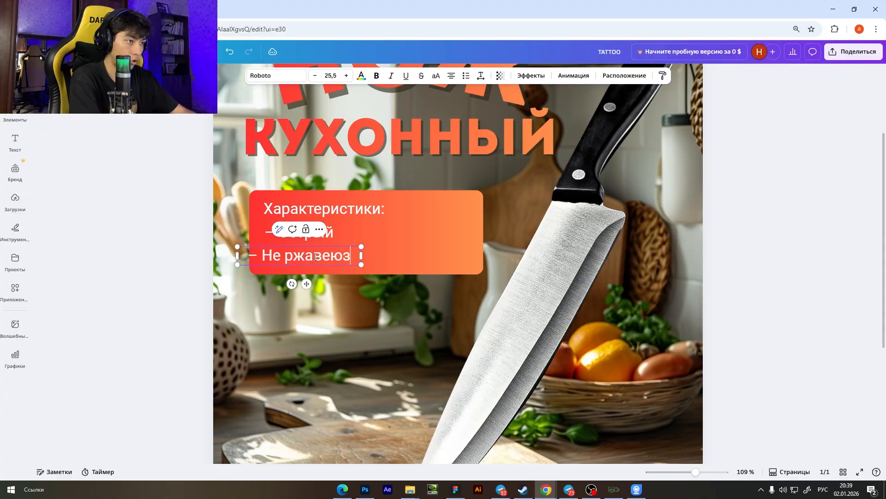
pyautogui.press('BackSpace')
pyautogui.write('щий')
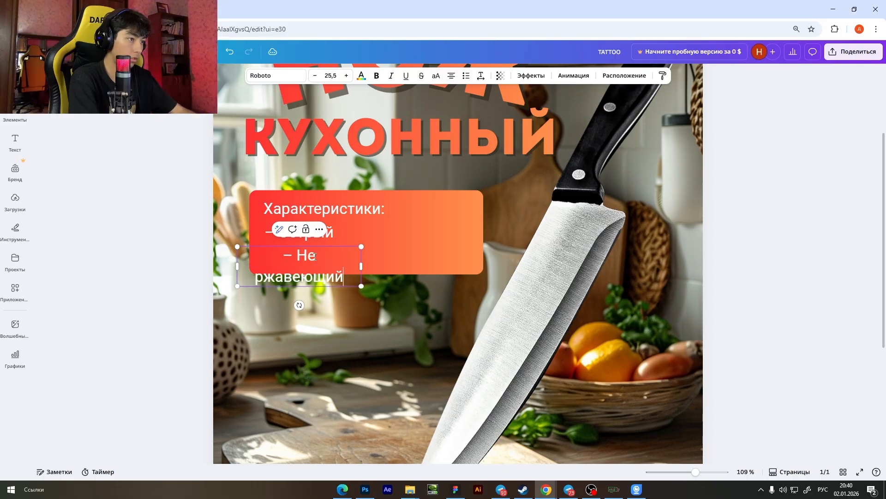
# Widen the "– Не ржавеющий" text box to fit on one line and align it under "– Острый".
pyautogui.moveTo(361, 266)
pyautogui.mouseDown()
pyautogui.moveTo(384, 262)
pyautogui.moveTo(357, 252)
pyautogui.mouseUp()
pyautogui.scroll(-3, 358, 253)
pyautogui.click(625, 293)
pyautogui.scroll(-2, 623, 292)
pyautogui.scroll(3, 508, 260)
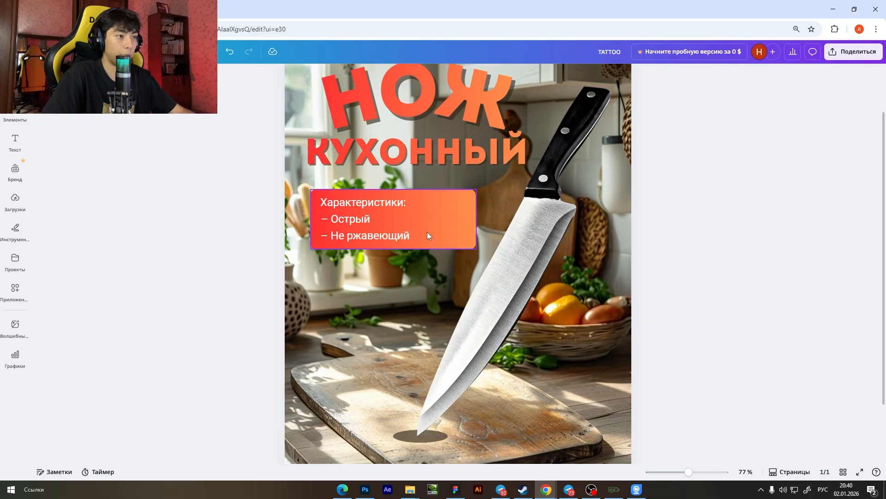
# Extend the gradient bar slightly downward to leave more room below the last characteristics line.
pyautogui.click(428, 235)
pyautogui.scroll(3, 427, 236)
pyautogui.moveTo(347, 257); pyautogui.dragTo(345, 265)
pyautogui.scroll(-3, 662, 272)
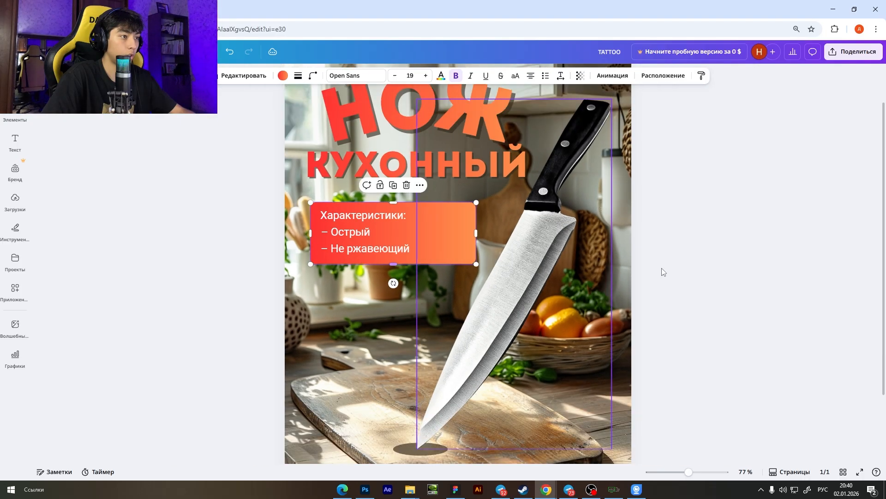
pyautogui.click(661, 271)
# Examine how the title, the characteristics bar and the knife work together on the whole card.
pyautogui.scroll(-2, 684, 264)
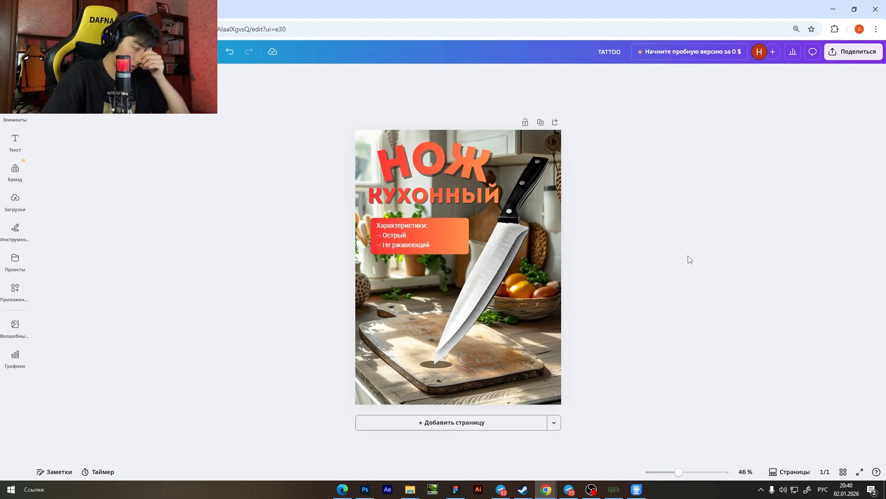
pyautogui.scroll(1, 601, 254)
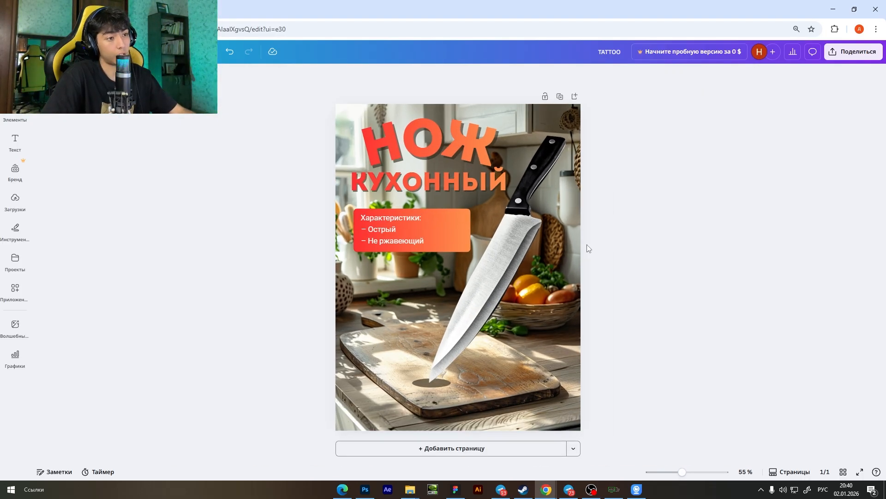
pyautogui.scroll(1, 587, 245)
pyautogui.scroll(-2, 605, 250)
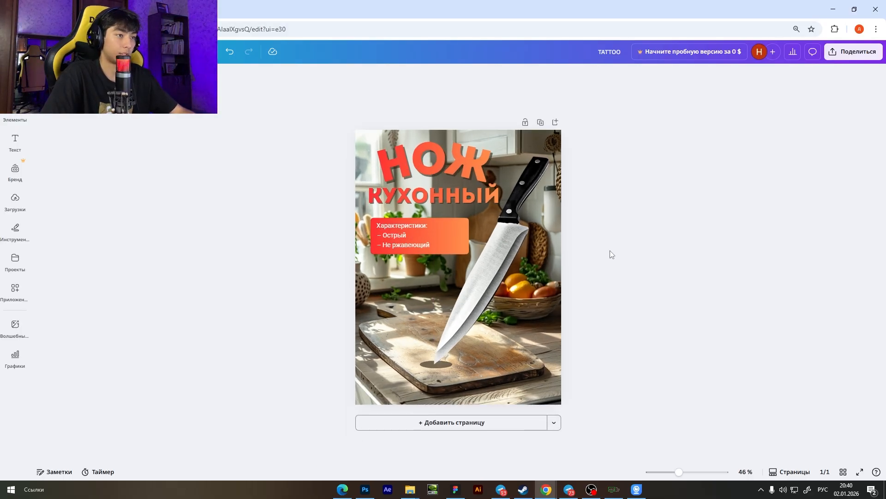
pyautogui.scroll(1, 610, 253)
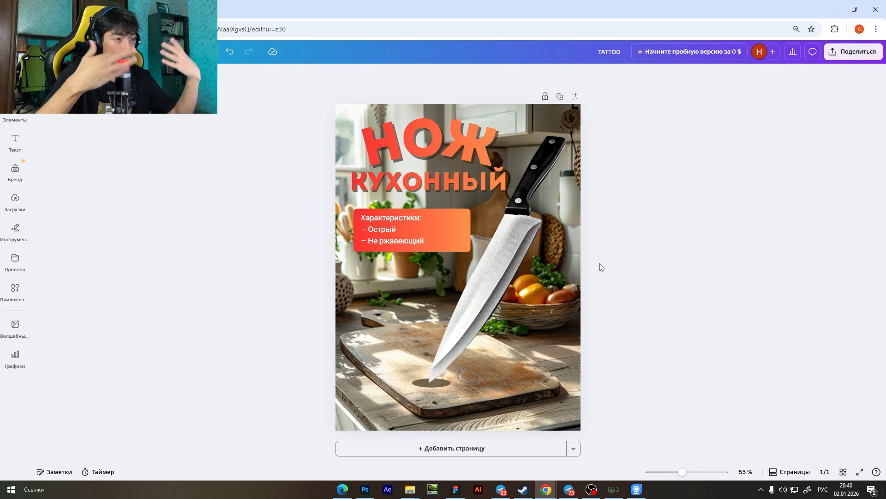
pyautogui.scroll(-2, 600, 263)
pyautogui.scroll(2, 599, 263)
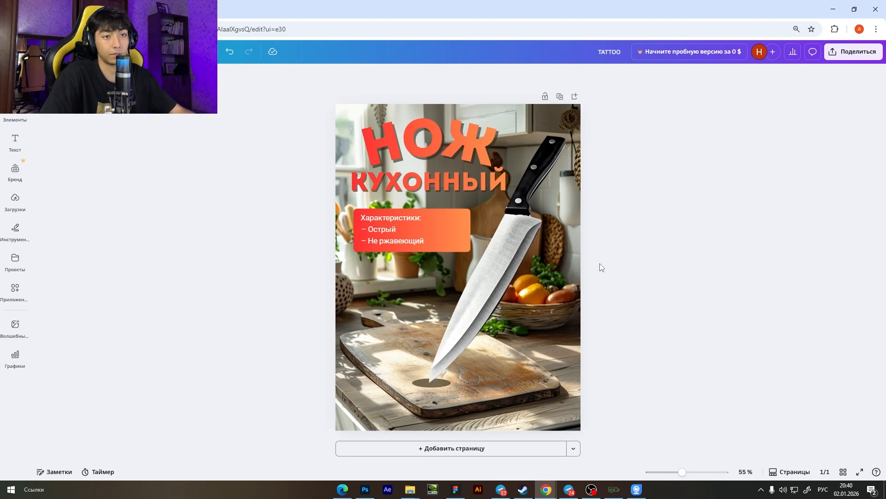
# Inspect the card's overall composition and the details of the knife, title and characteristics bar.
pyautogui.scroll(-1, 599, 263)
pyautogui.scroll(1, 599, 263)
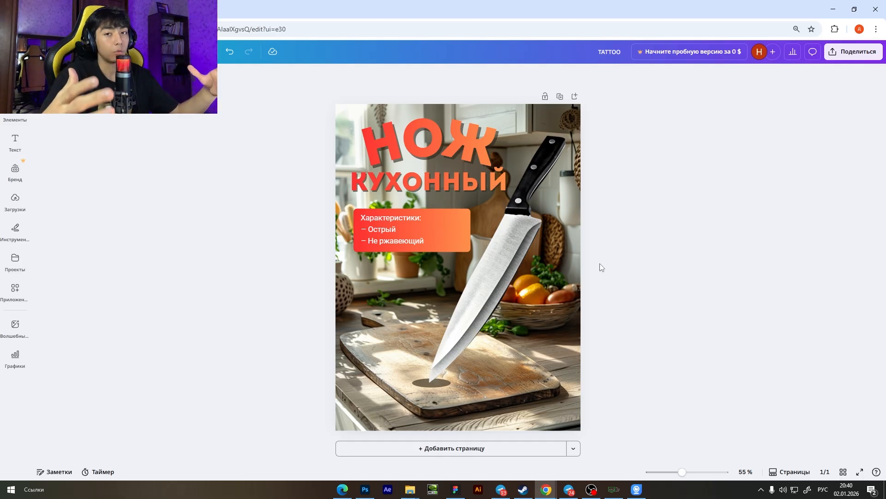
pyautogui.scroll(-1, 600, 263)
pyautogui.scroll(2, 599, 263)
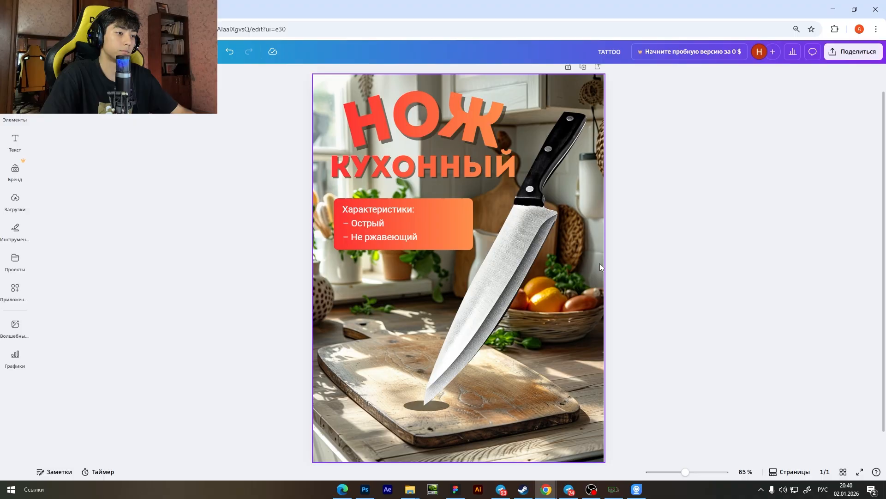
pyautogui.scroll(-1, 600, 263)
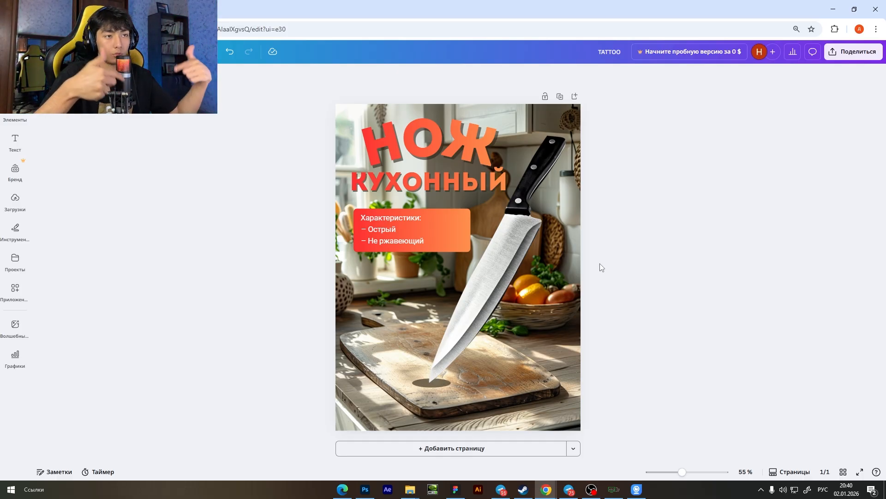
pyautogui.scroll(-1, 545, 245)
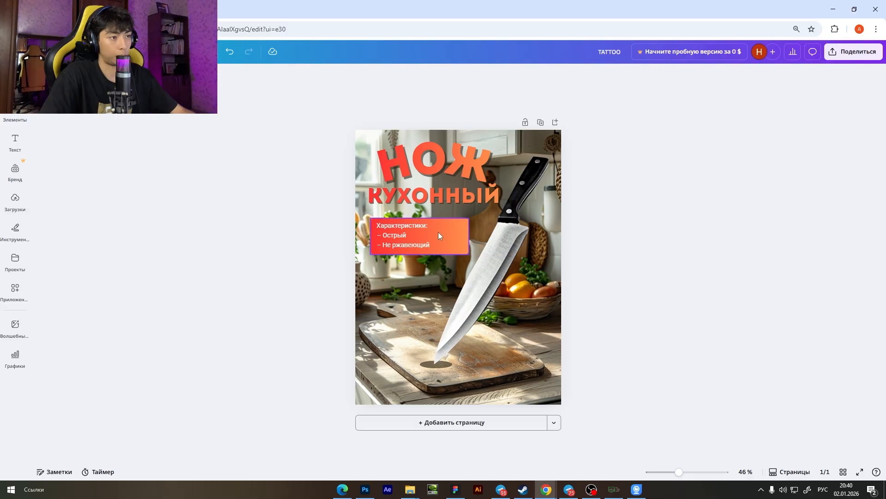
pyautogui.scroll(4, 438, 236)
pyautogui.scroll(-3, 439, 235)
pyautogui.scroll(-1, 600, 261)
pyautogui.scroll(1, 485, 256)
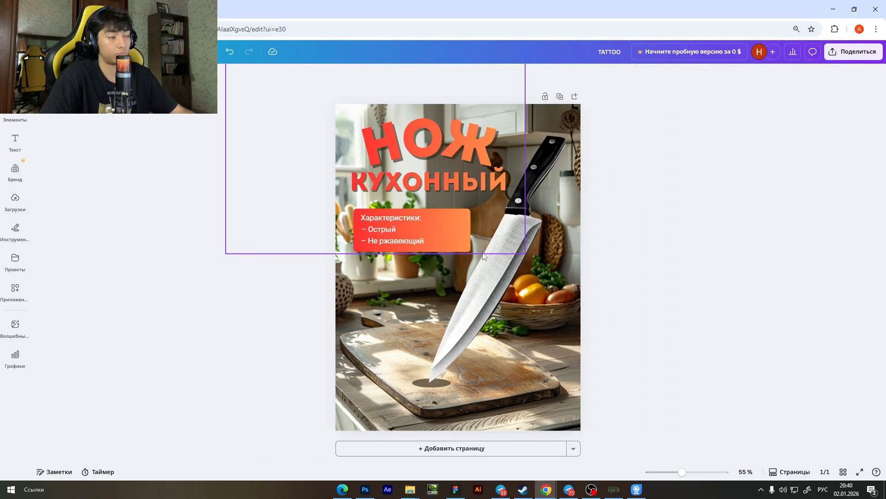
pyautogui.scroll(1, 483, 255)
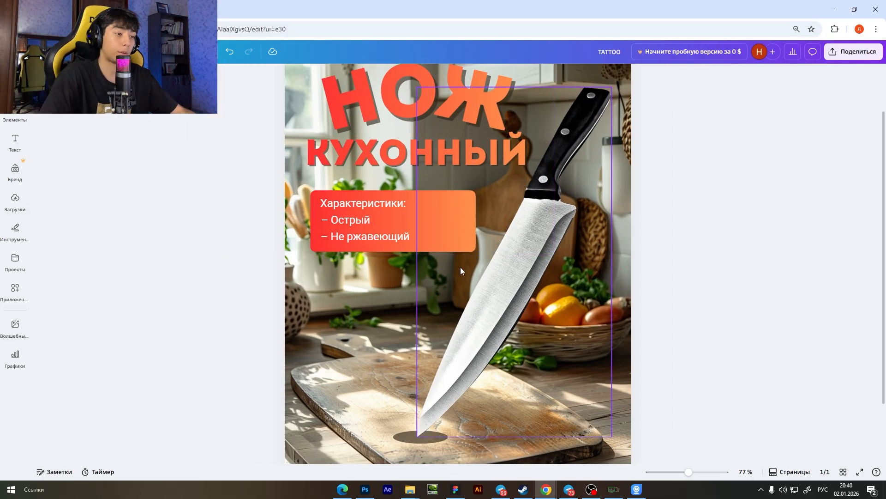
# Switch to Photoshop to examine the knife composite and its shadow on the cutting board, and return to the Canva card.
pyautogui.click(365, 489)
pyautogui.moveTo(512, 226); pyautogui.dragTo(469, 296)
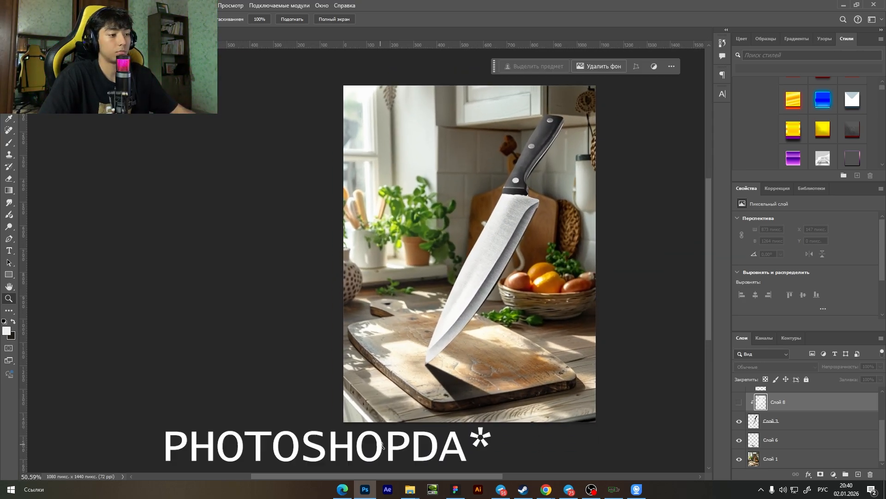
pyautogui.scroll(1, 561, 410)
pyautogui.moveTo(524, 325)
pyautogui.mouseDown()
pyautogui.moveTo(513, 324)
pyautogui.moveTo(530, 319)
pyautogui.mouseUp()
pyautogui.scroll(1, 531, 318)
pyautogui.scroll(-1, 531, 319)
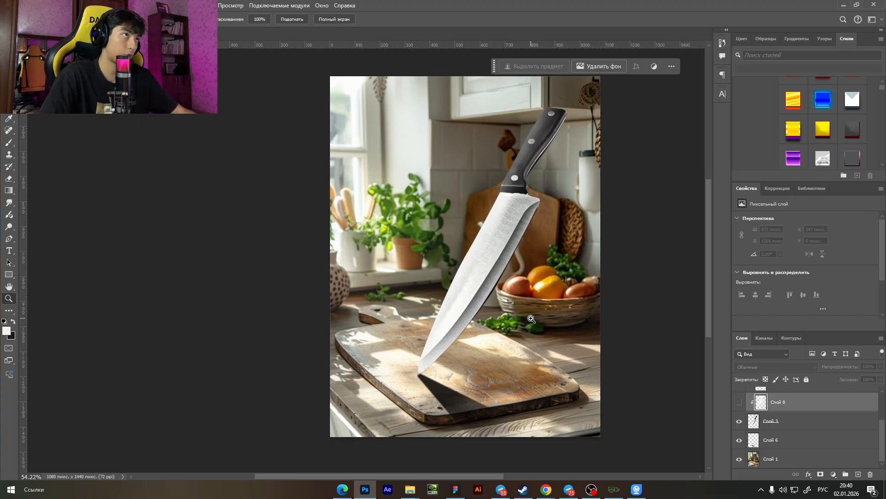
pyautogui.moveTo(546, 490)
pyautogui.click(594, 455)
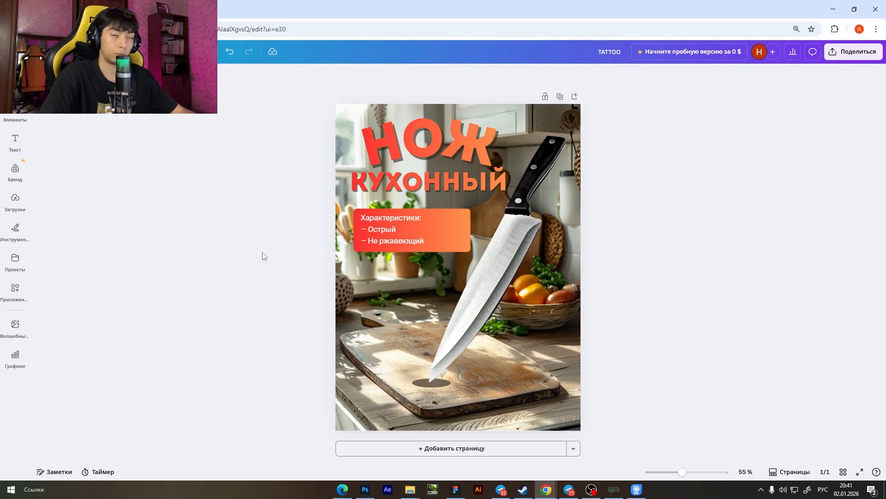
# Review the whole card for free space beneath the characteristics bar.
pyautogui.scroll(2, 381, 248)
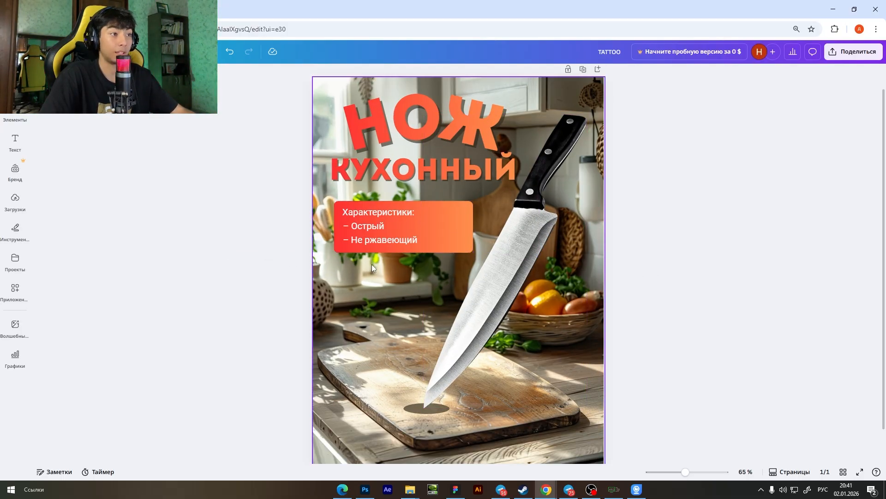
pyautogui.scroll(1, 372, 265)
pyautogui.scroll(-4, 372, 264)
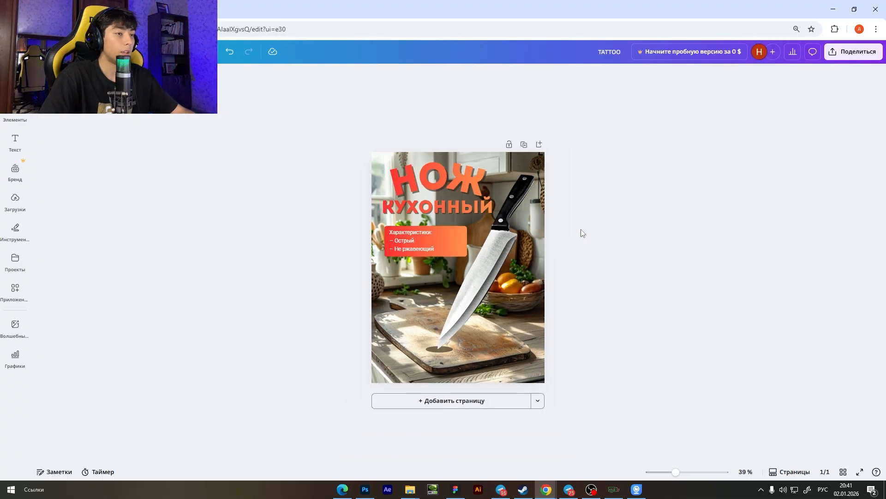
pyautogui.scroll(4, 581, 229)
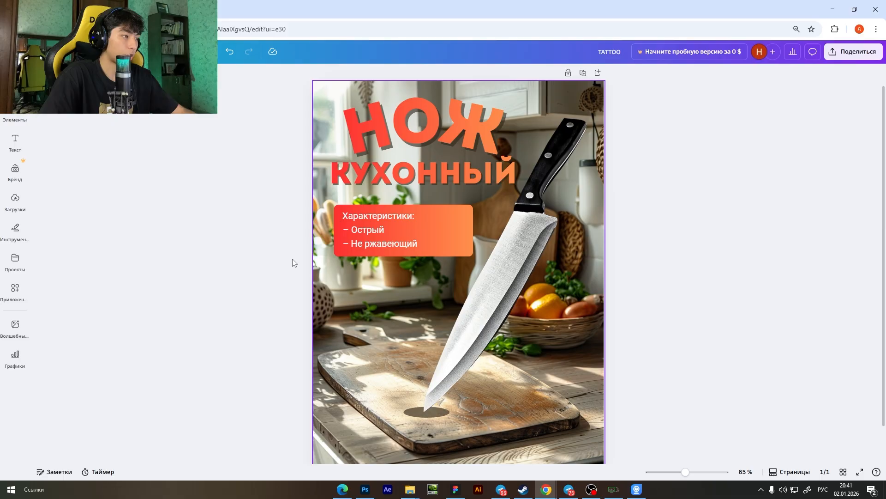
pyautogui.scroll(-2, 328, 291)
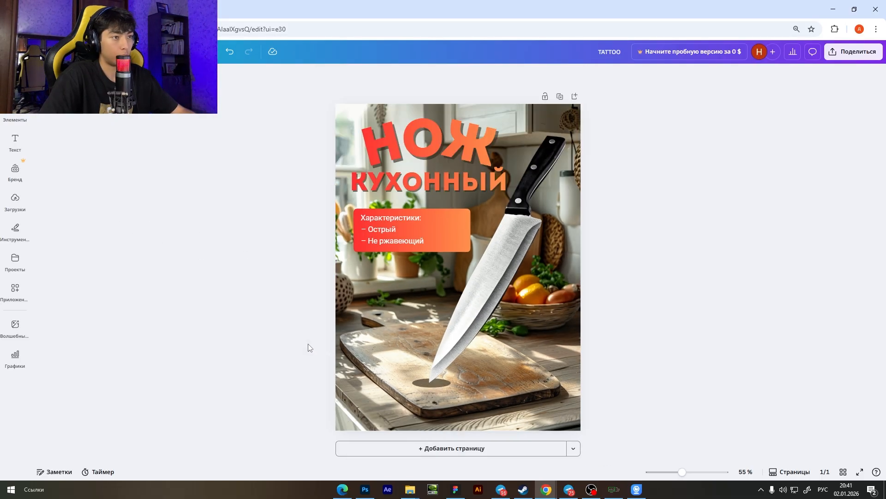
pyautogui.scroll(2, 309, 347)
pyautogui.scroll(-2, 308, 347)
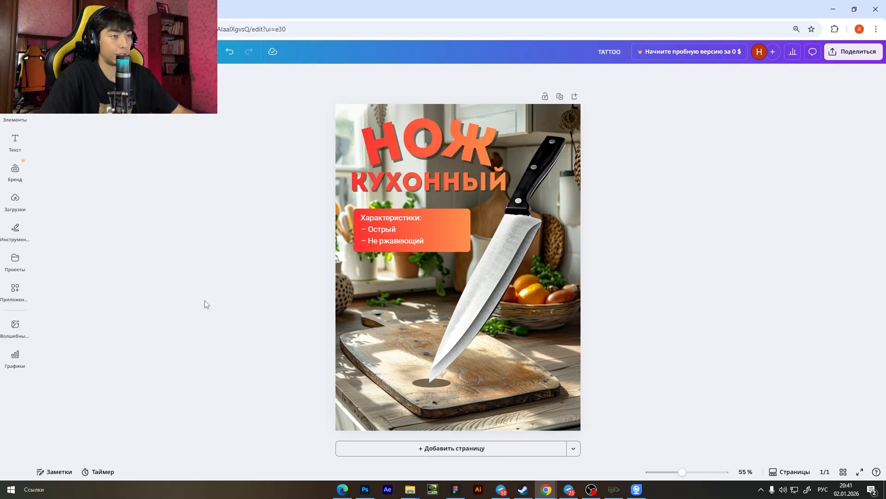
# Add a circle shape to the card.
pyautogui.click(24, 203)
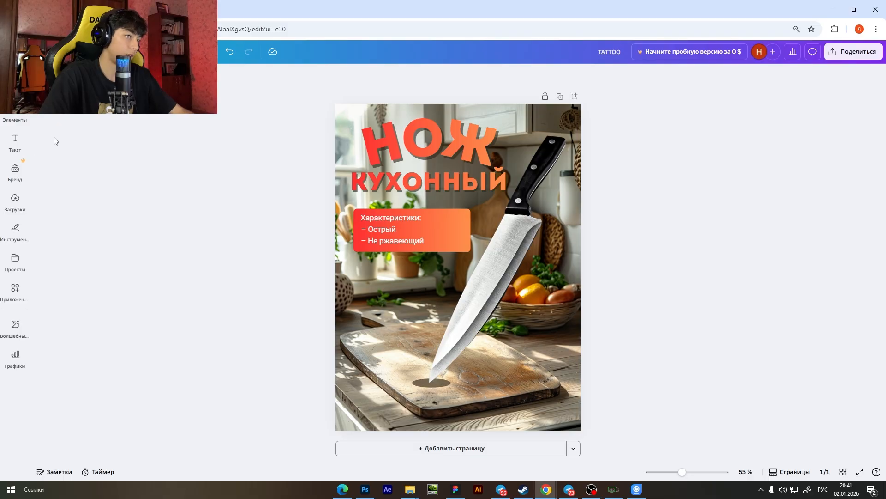
pyautogui.click(14, 203)
pyautogui.click(16, 148)
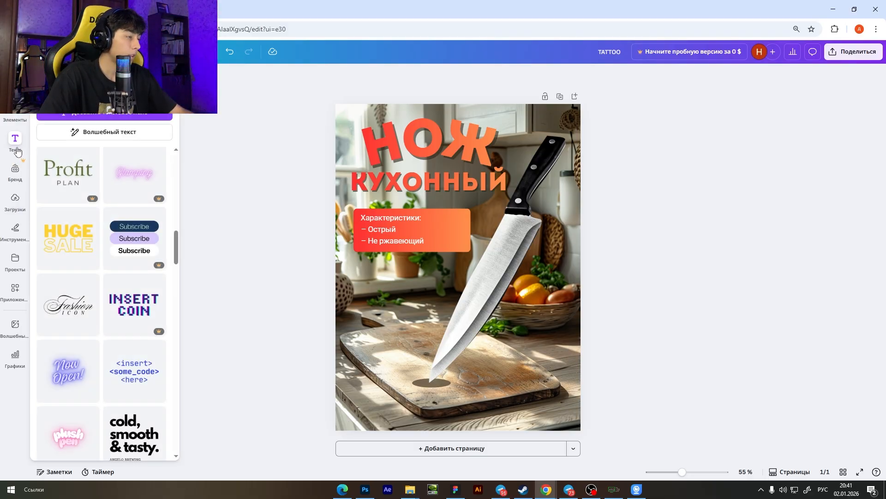
pyautogui.click(15, 228)
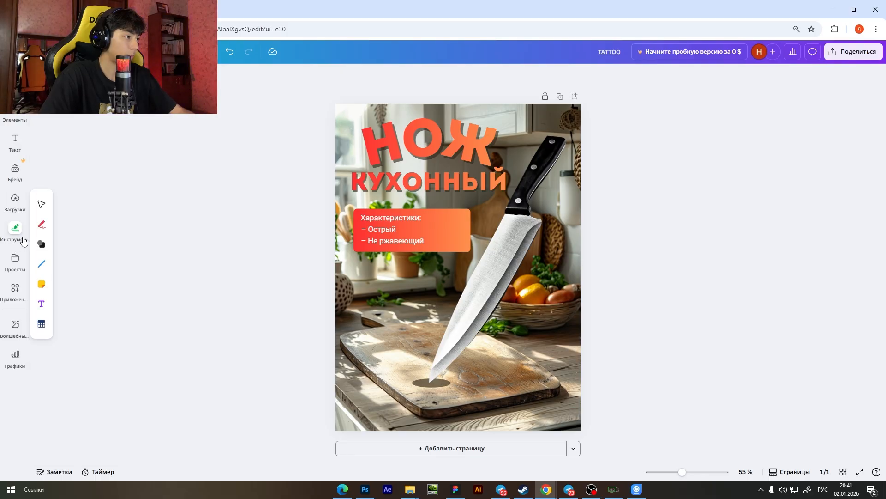
pyautogui.click(41, 244)
pyautogui.click(64, 243)
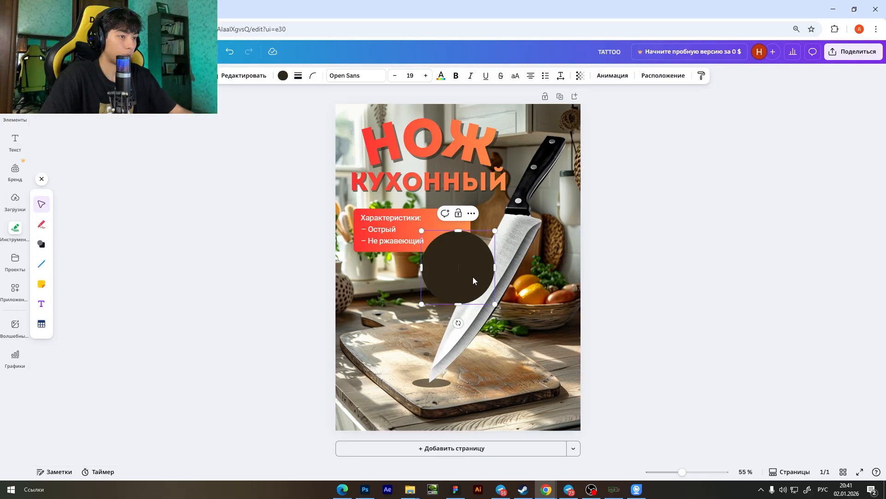
# Place the circle beneath the characteristics bar, flush with the bar's left edge, and enlarge it slightly.
pyautogui.moveTo(475, 277); pyautogui.dragTo(409, 333)
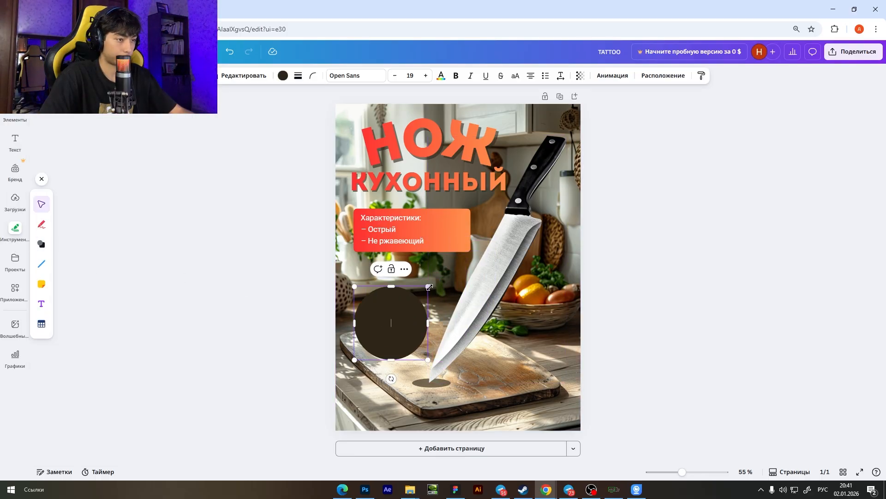
pyautogui.moveTo(428, 286); pyautogui.dragTo(449, 264)
pyautogui.moveTo(404, 299)
pyautogui.mouseDown()
pyautogui.moveTo(397, 313)
pyautogui.moveTo(534, 362)
pyautogui.moveTo(372, 287)
pyautogui.moveTo(405, 294)
pyautogui.mouseUp()
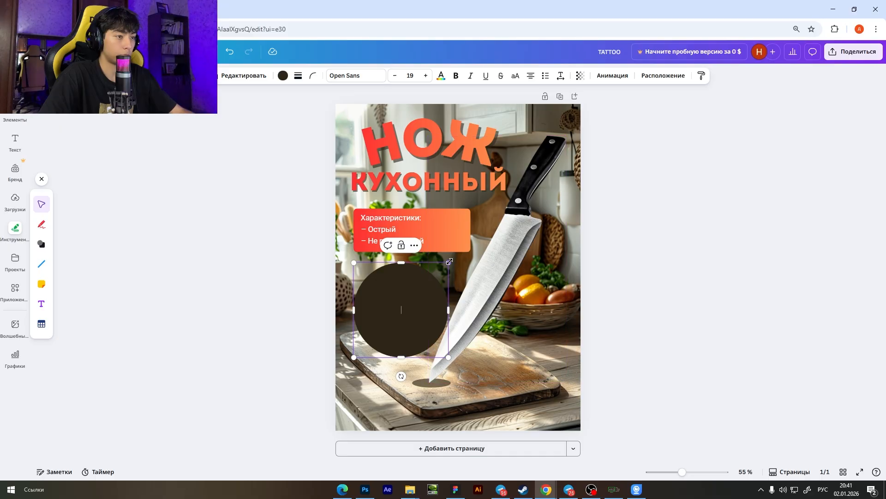
pyautogui.moveTo(449, 262); pyautogui.dragTo(421, 292)
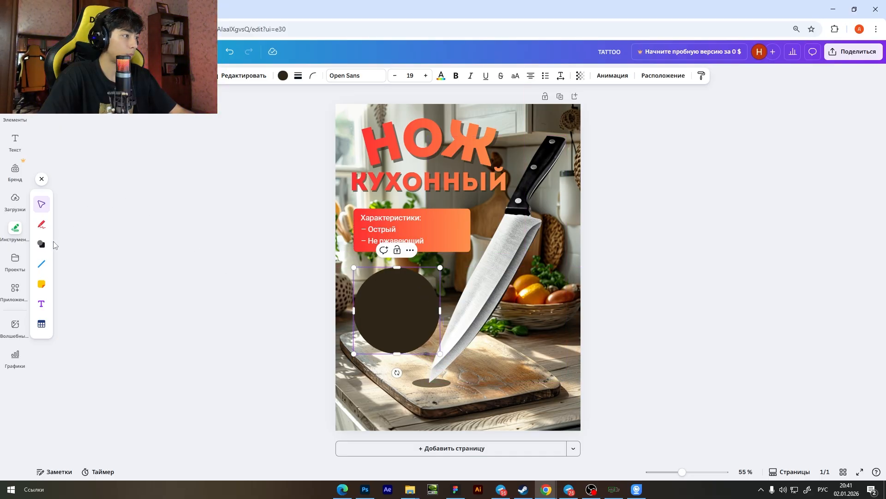
# Try several default gradients on the circle and fill it with the yellow-to-orange one.
pyautogui.click(283, 75)
pyautogui.click(140, 419)
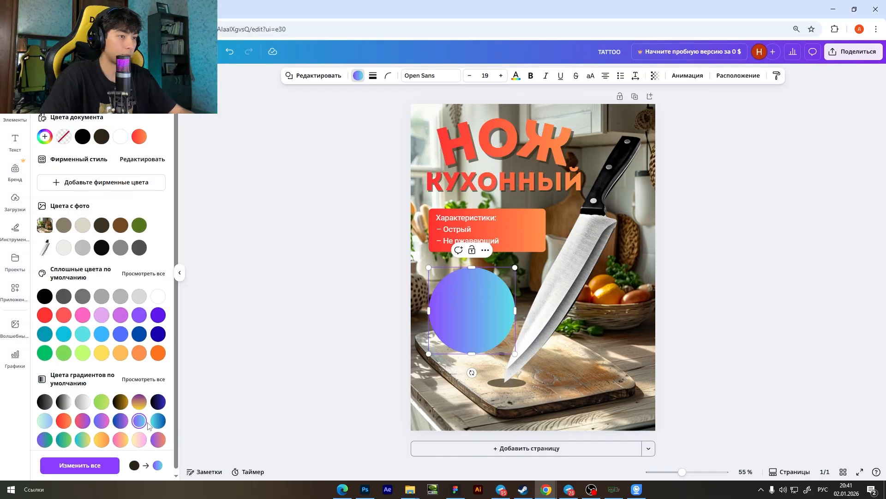
pyautogui.click(139, 401)
pyautogui.click(121, 402)
pyautogui.click(45, 401)
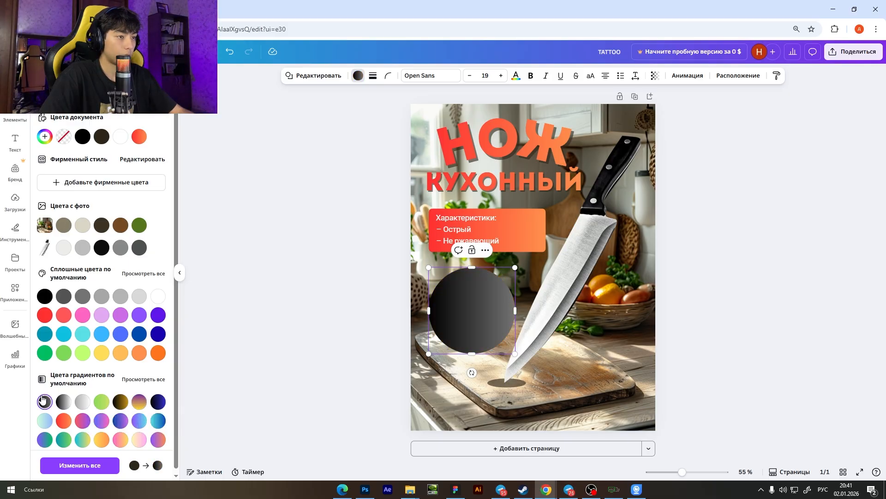
pyautogui.click(63, 424)
pyautogui.click(44, 420)
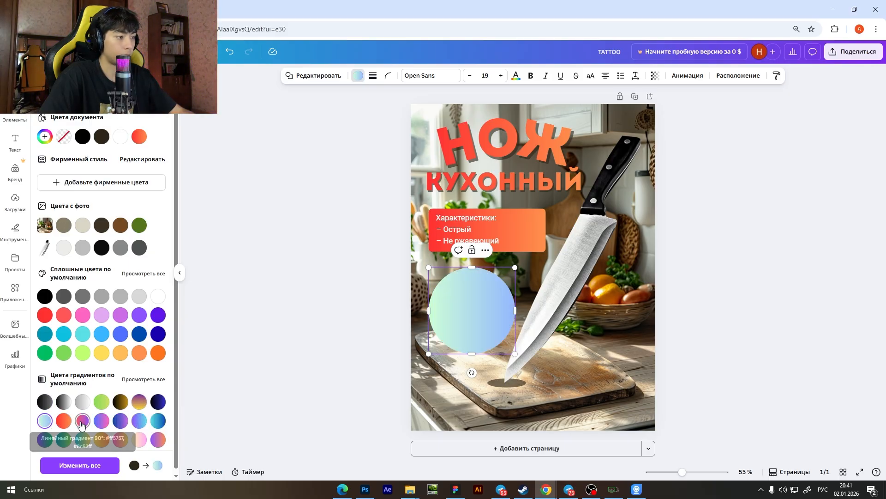
pyautogui.click(100, 421)
pyautogui.click(138, 421)
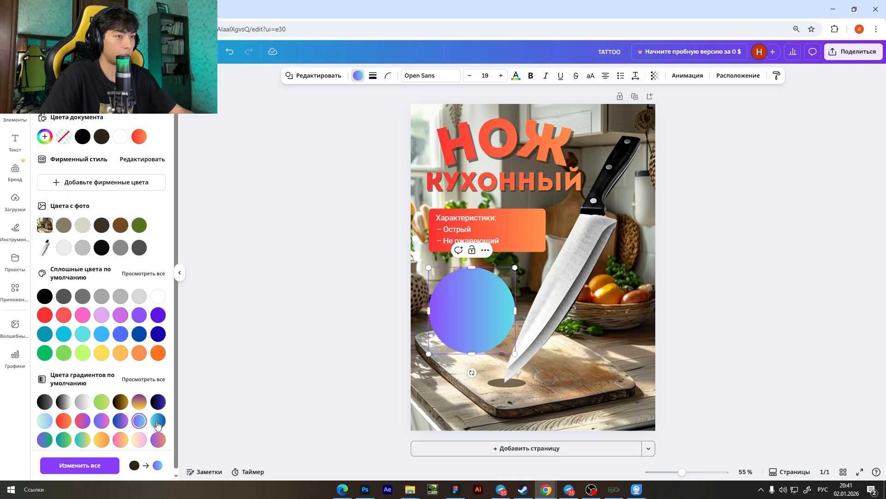
pyautogui.scroll(-1, 123, 433)
pyautogui.click(121, 434)
pyautogui.click(102, 435)
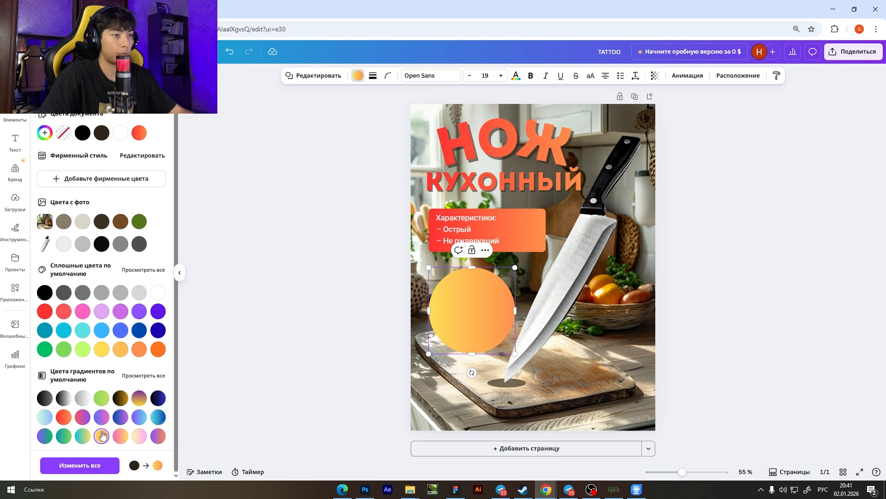
pyautogui.click(292, 373)
pyautogui.click(323, 365)
pyautogui.click(408, 309)
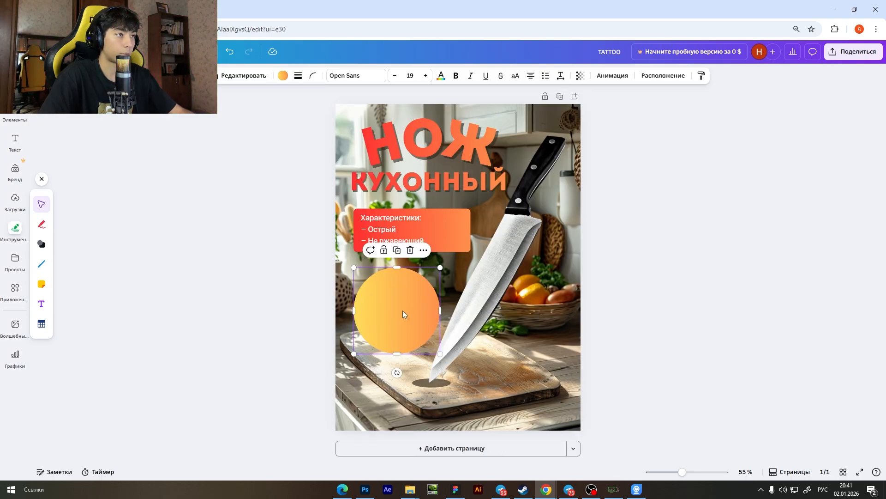
# Add a text box reading "1", narrow it to fit the digit and place it inside the yellow-orange circle.
pyautogui.click(401, 218)
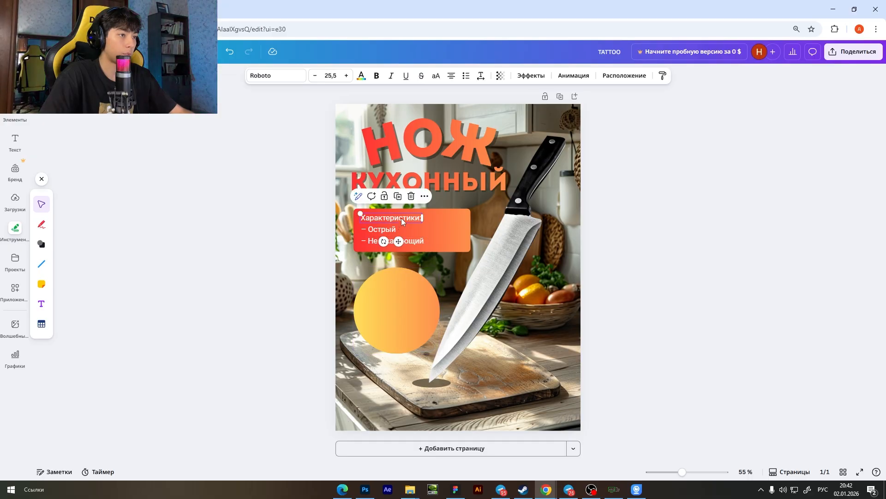
pyautogui.click(404, 309)
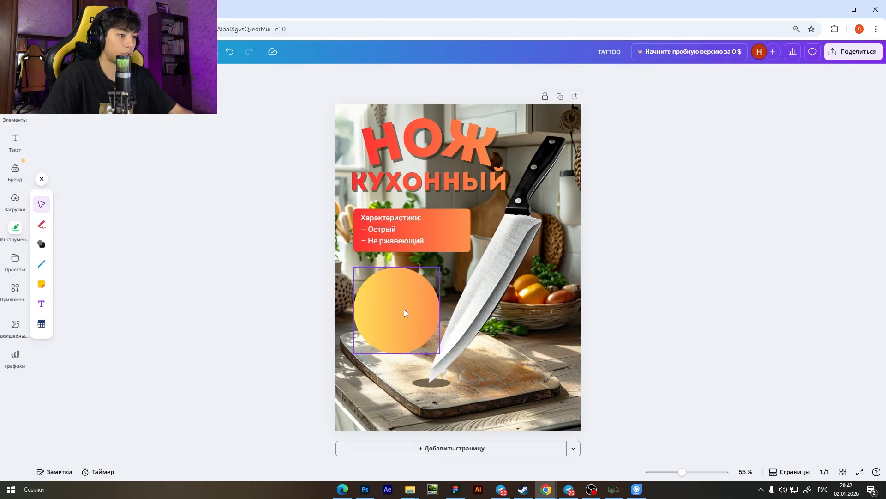
pyautogui.click(403, 309)
pyautogui.press('t')
pyautogui.scroll(5, 395, 317)
pyautogui.doubleClick(327, 303)
pyautogui.write('1')
pyautogui.moveTo(389, 304); pyautogui.dragTo(280, 305)
pyautogui.moveTo(280, 305); pyautogui.dragTo(360, 294)
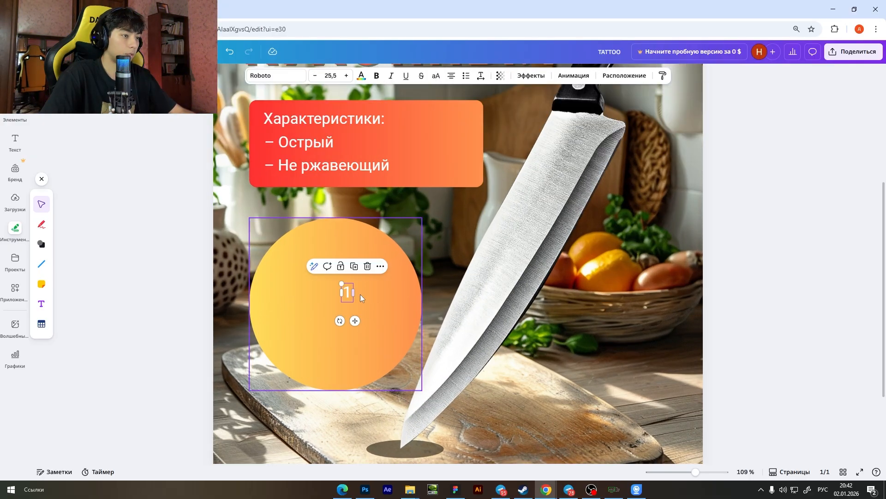
# Enlarge the "1" in the circle to size 94 and set its font to Intro.
pyautogui.scroll(-5, 360, 294)
pyautogui.moveTo(406, 230); pyautogui.dragTo(422, 204)
pyautogui.click(275, 75)
pyautogui.click(108, 190)
# Duplicate the "1", change the copy's text to "ГОД", shrink it to size 68,1 and centre it beneath the digit in the circle.
pyautogui.hotkey('ctrl', 'd')
pyautogui.scroll(4, 426, 332)
pyautogui.doubleClick(426, 332)
pyautogui.write('ГОД')
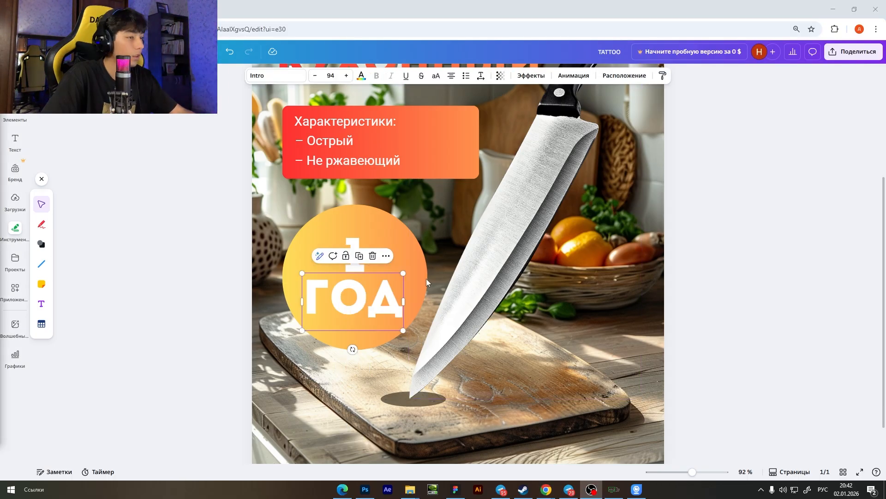
pyautogui.moveTo(403, 331); pyautogui.dragTo(356, 289)
pyautogui.click(354, 253)
pyautogui.keyDown('shift'); pyautogui.click(357, 291); pyautogui.keyUp('shift')
pyautogui.scroll(-2, 386, 334)
pyautogui.click(697, 322)
pyautogui.scroll(-2, 697, 322)
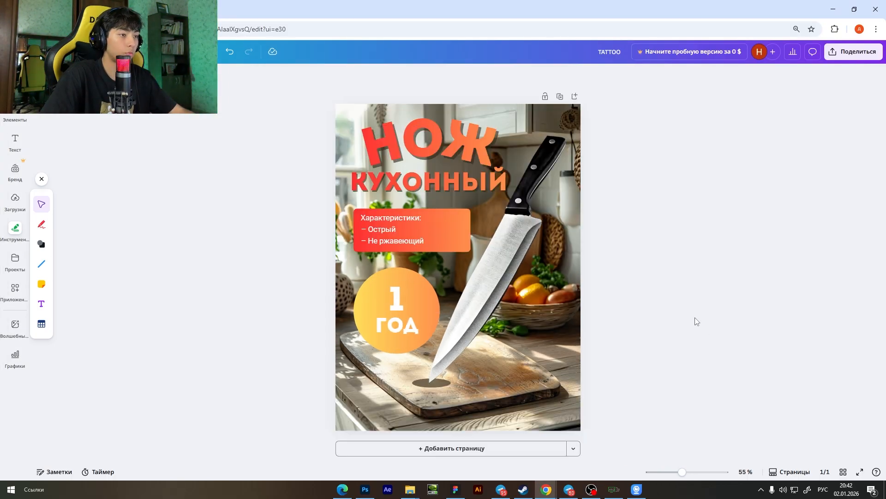
# Set the font of the "ГОД" text to Roboto.
pyautogui.scroll(4, 397, 325)
pyautogui.click(335, 277)
pyautogui.click(276, 75)
pyautogui.click(76, 273)
# Duplicate "ГОД", change the copy's text to "ГАРАНТИЯ", fit it on one line, shrink it and place it beneath "ГОД" in the circle.
pyautogui.hotkey('ctrl', 'd')
pyautogui.doubleClick(365, 304)
pyautogui.write('ГАРАНТИЯ')
pyautogui.moveTo(427, 318); pyautogui.dragTo(597, 311)
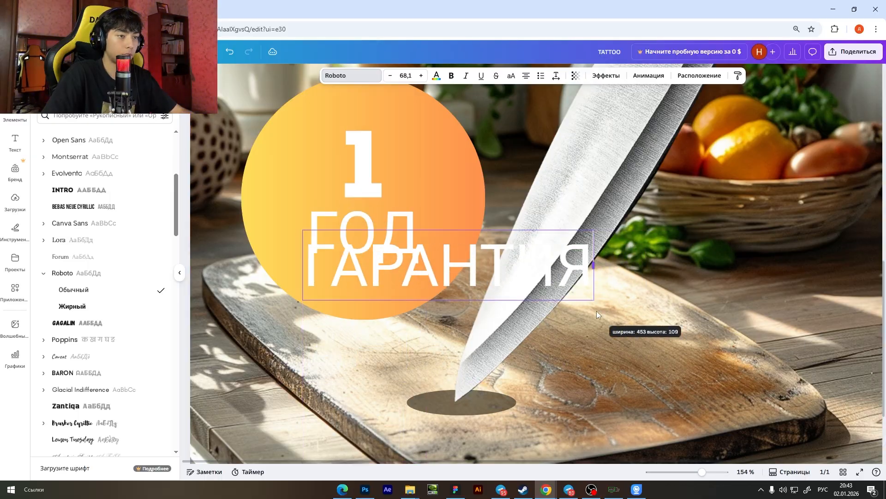
pyautogui.moveTo(594, 230); pyautogui.dragTo(383, 279)
pyautogui.moveTo(404, 261); pyautogui.dragTo(422, 259)
pyautogui.scroll(-4, 405, 277)
pyautogui.scroll(3, 372, 300)
# Set the font of both "ГОД" and "ГАРАНТИЯ" to Lora regular.
pyautogui.click(314, 286)
pyautogui.click(276, 76)
pyautogui.click(64, 241)
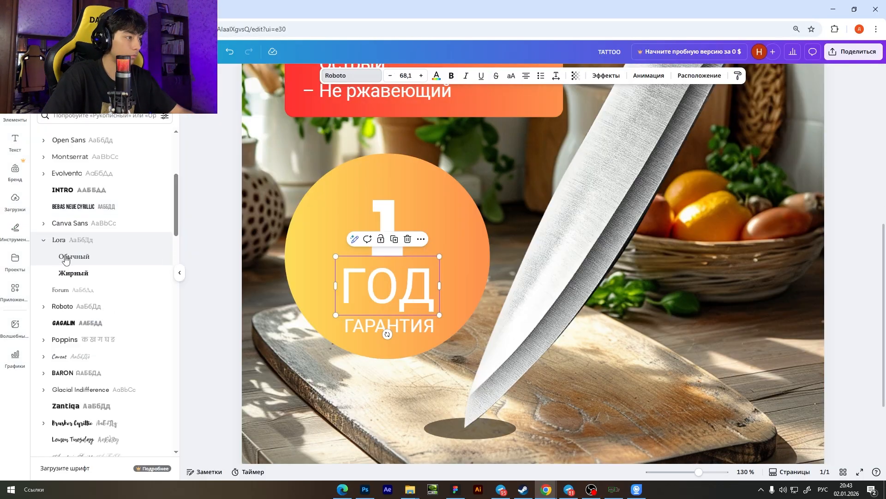
pyautogui.click(66, 257)
pyautogui.click(389, 326)
pyautogui.click(74, 256)
# Shrink "ГОД" to size 43,9 and arrange it with "ГАРАНТИЯ" in a compact centred stack beneath the "1".
pyautogui.moveTo(437, 326); pyautogui.dragTo(401, 294)
pyautogui.click(406, 292)
pyautogui.moveTo(369, 276); pyautogui.dragTo(389, 279)
pyautogui.moveTo(392, 323); pyautogui.dragTo(387, 301)
pyautogui.scroll(-4, 390, 302)
pyautogui.click(656, 311)
pyautogui.scroll(1, 407, 321)
pyautogui.click(392, 315)
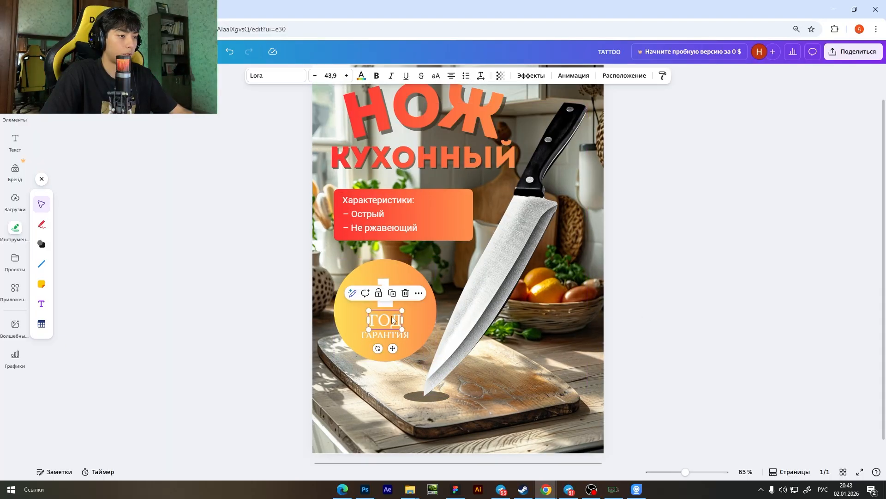
# Deselect the "ГОД" text and examine the overall composition of the whole product card.
pyautogui.click(635, 338)
pyautogui.scroll(-3, 696, 339)
pyautogui.scroll(2, 679, 331)
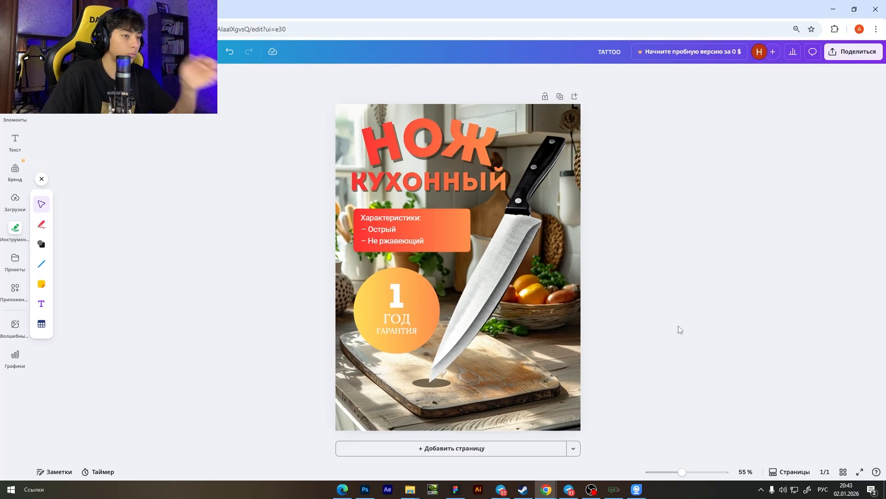
pyautogui.scroll(-3, 626, 319)
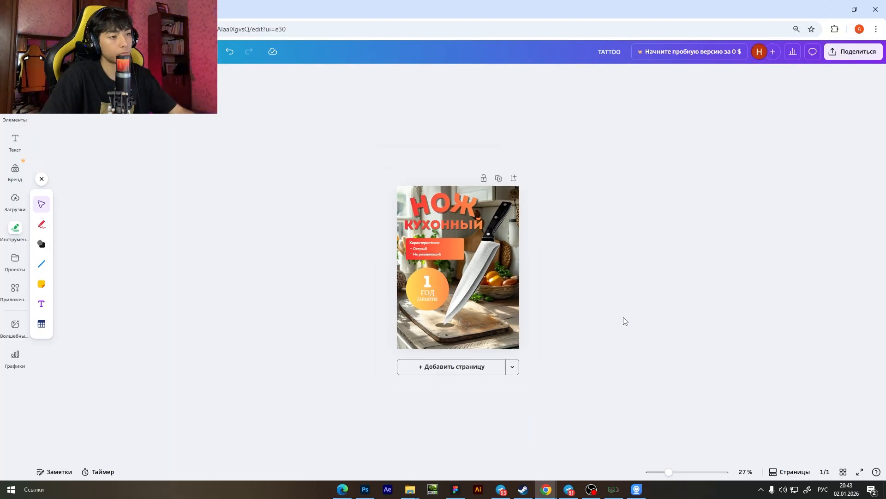
pyautogui.scroll(3, 616, 318)
pyautogui.scroll(-2, 615, 318)
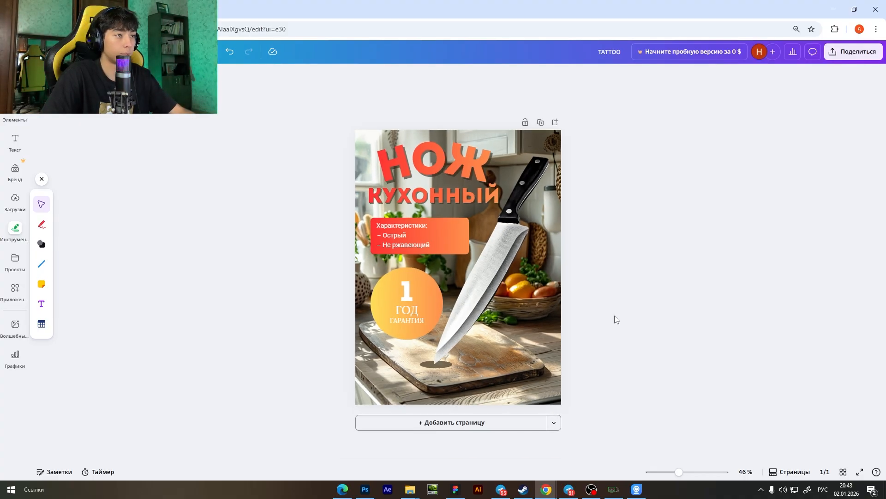
pyautogui.scroll(2, 615, 317)
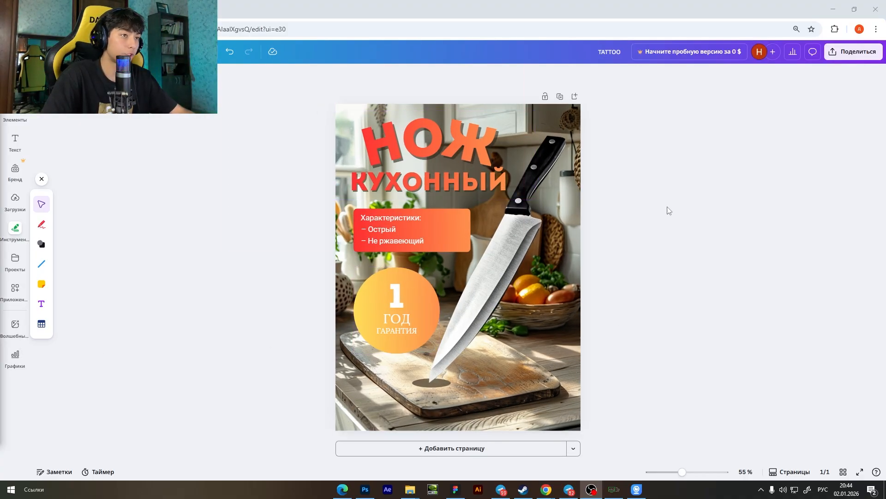
# Download the design as a PNG at size 1 (1080 × 1440 px).
pyautogui.click(869, 59)
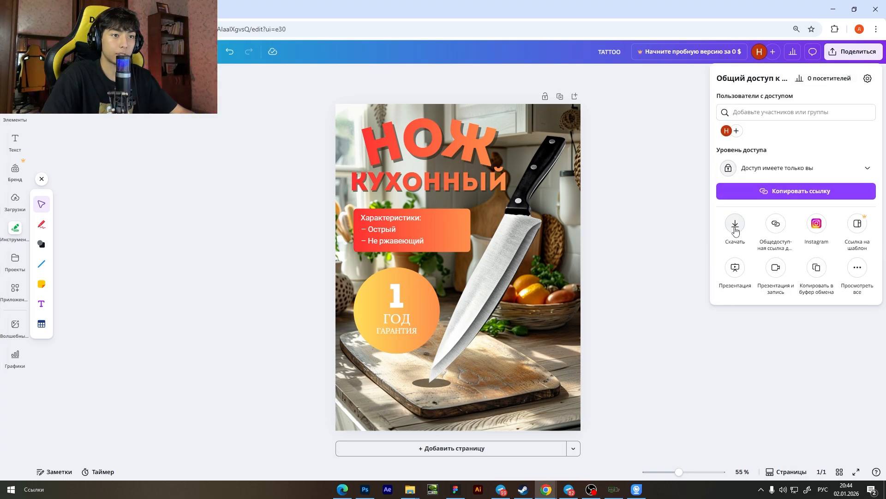
pyautogui.click(735, 226)
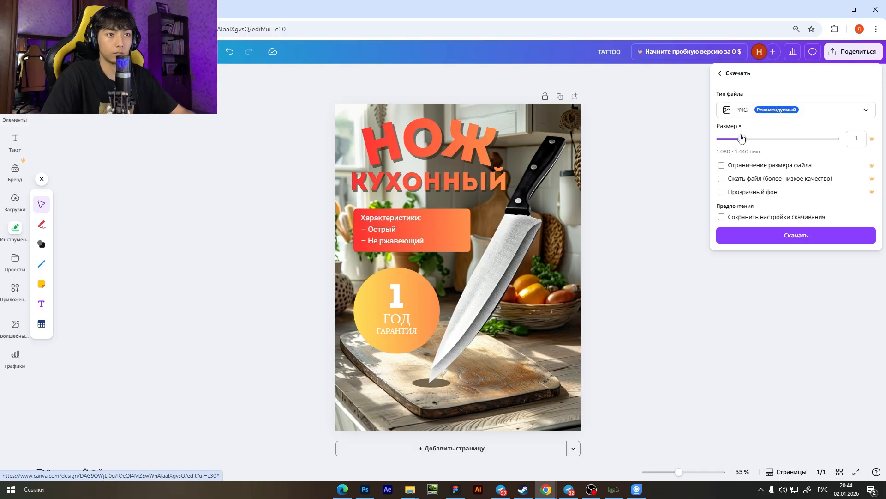
pyautogui.click(751, 238)
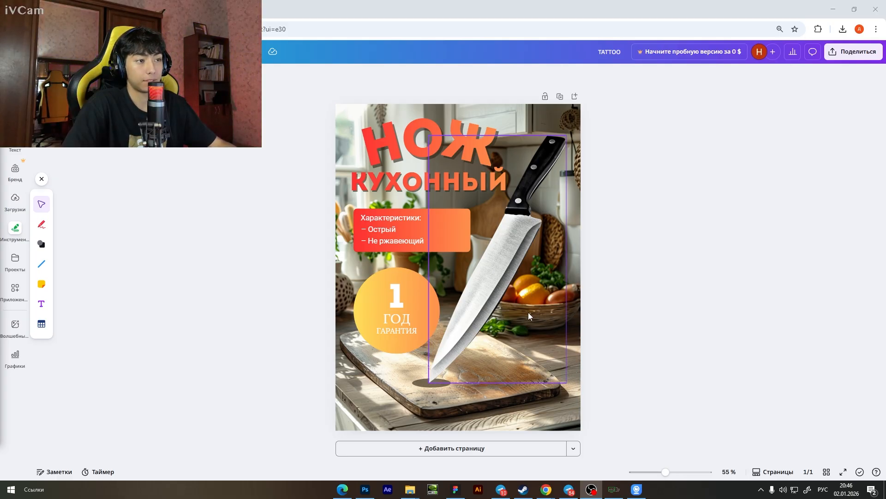
# Paste the copied image of the finished card, align it to the page's upper-left corner and enlarge it to cover the whole page.
pyautogui.moveTo(518, 308); pyautogui.dragTo(481, 290)
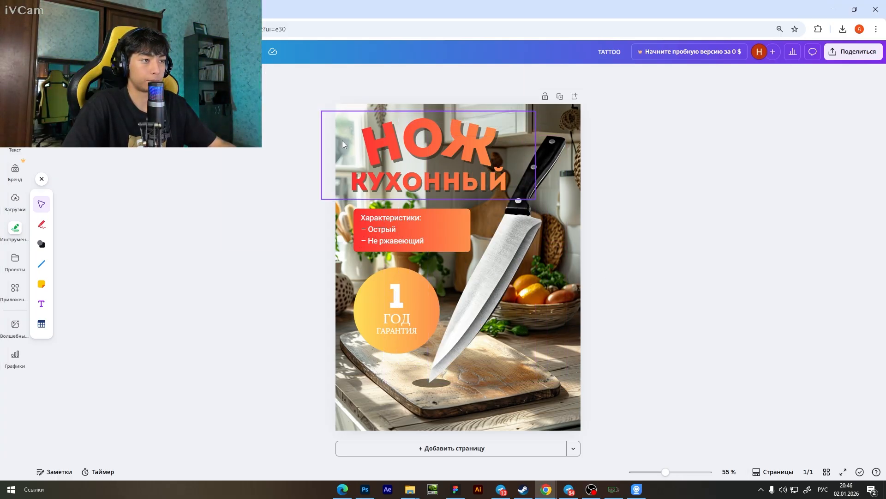
pyautogui.hotkey('ctrl', 'v')
pyautogui.moveTo(411, 225); pyautogui.dragTo(387, 175)
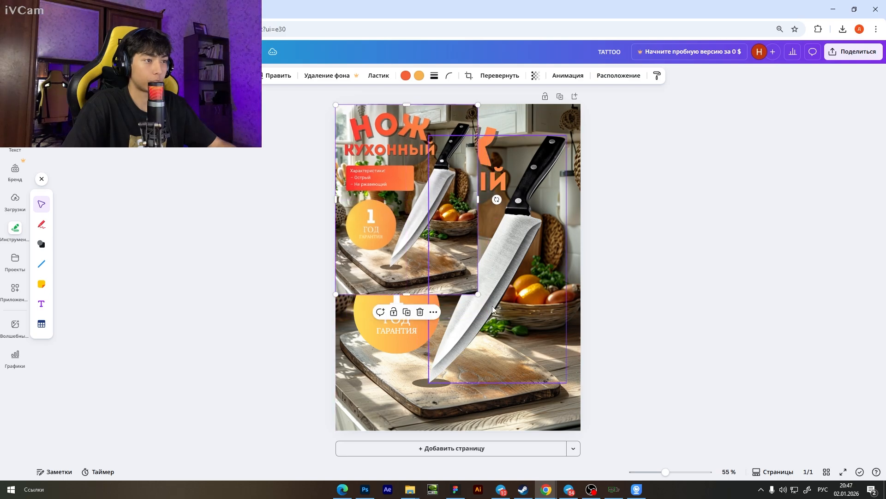
pyautogui.moveTo(479, 295); pyautogui.dragTo(580, 431)
# Shift the pasted image partly aside to compare its knife and fruit basket with the original, and move it back over the page.
pyautogui.moveTo(438, 239); pyautogui.dragTo(339, 251)
pyautogui.keyDown('ctrl'); pyautogui.scroll(5, 430, 306); pyautogui.keyUp('ctrl')
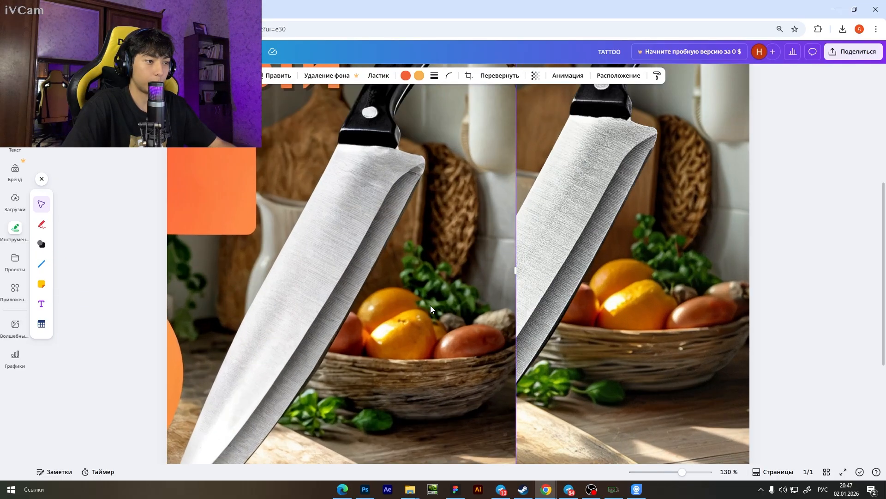
pyautogui.keyDown('ctrl'); pyautogui.scroll(-5, 430, 306); pyautogui.keyUp('ctrl')
pyautogui.moveTo(424, 307); pyautogui.dragTo(516, 296)
pyautogui.click(613, 297)
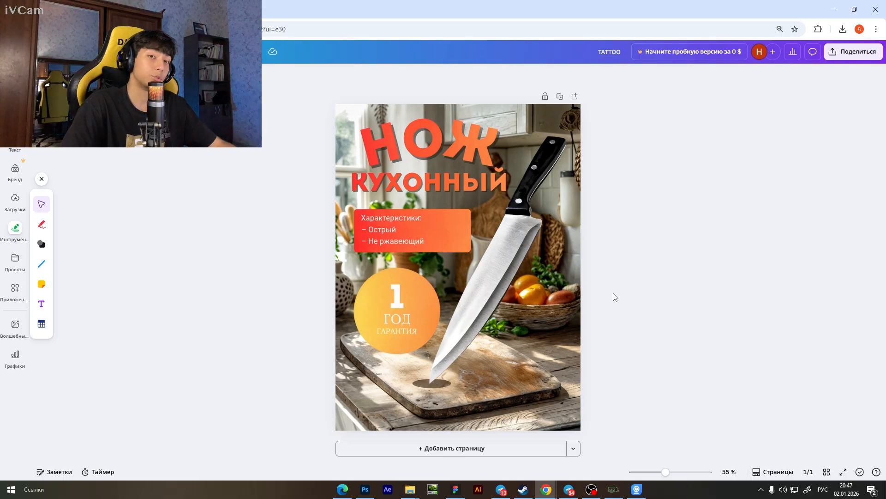
# Slide the pasted image aside again, realign it over the page, and inspect the knife tip, cutting board and overall card.
pyautogui.scroll(4, 531, 305)
pyautogui.scroll(-3, 531, 306)
pyautogui.moveTo(570, 292); pyautogui.dragTo(345, 293)
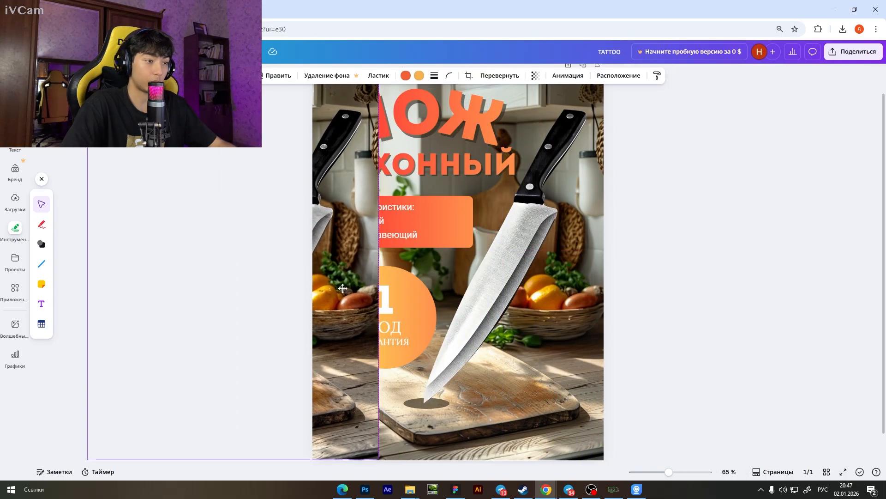
pyautogui.moveTo(335, 387); pyautogui.dragTo(543, 386)
pyautogui.scroll(3, 543, 388)
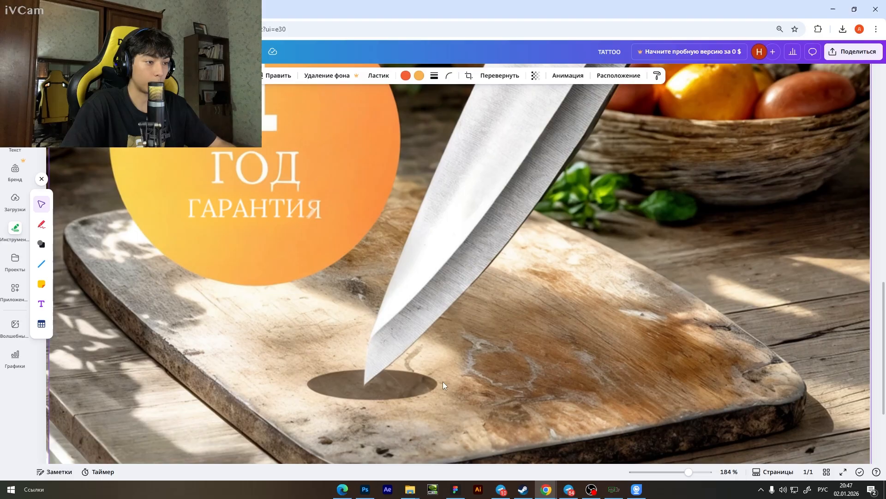
pyautogui.scroll(-4, 442, 382)
pyautogui.moveTo(452, 324); pyautogui.dragTo(459, 326)
pyautogui.click(618, 320)
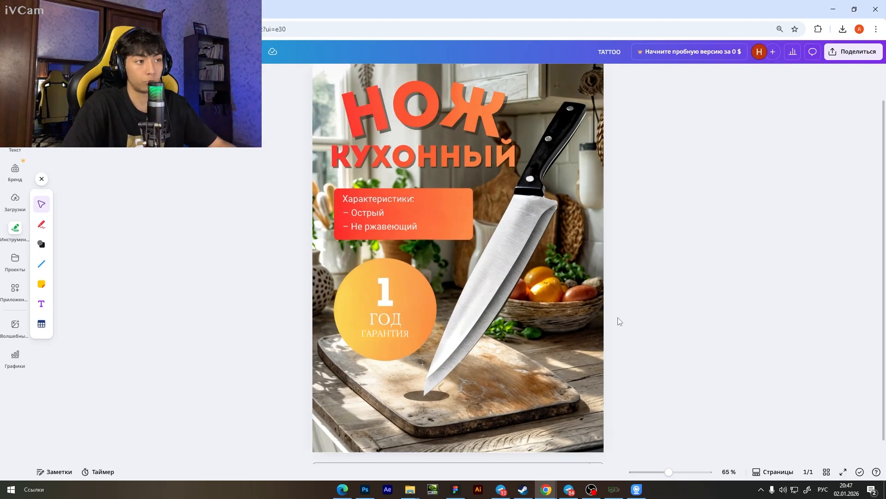
pyautogui.scroll(-2, 618, 318)
pyautogui.scroll(1, 618, 318)
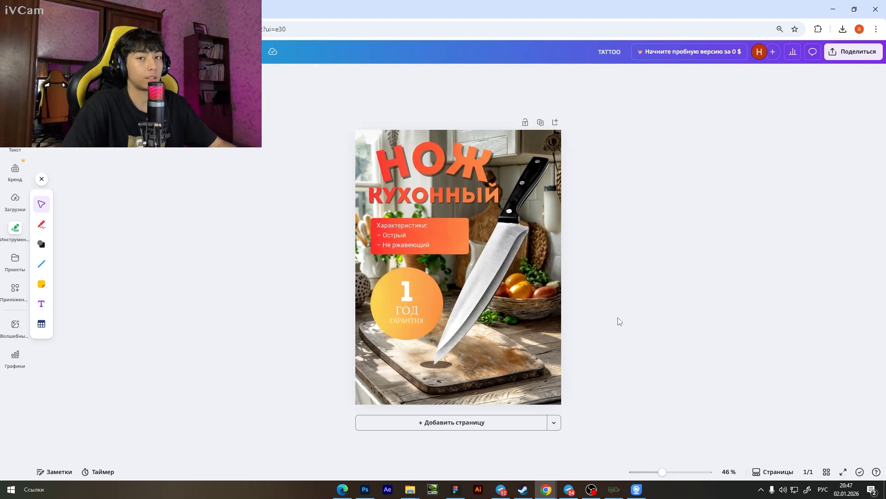